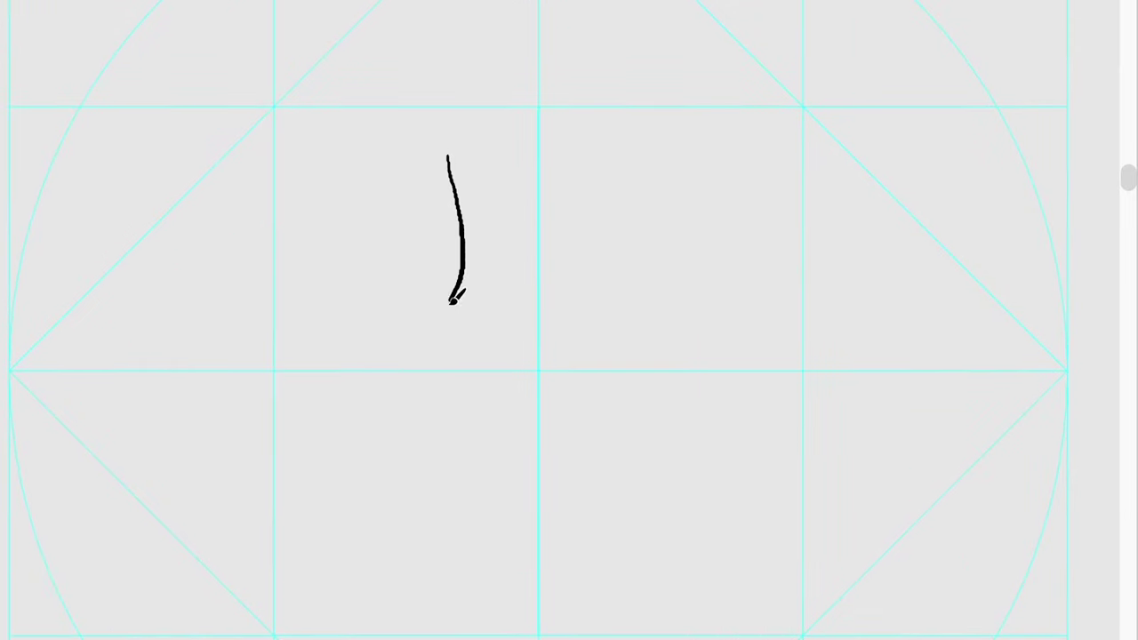
Redraw the ear as a C-shaped curve with a line rising toward the head top.
{"action": "key", "text": "ctrl+z"}
{"action": "left_click_drag", "start_coordinate": [509, 323], "coordinate": [477, 308]}
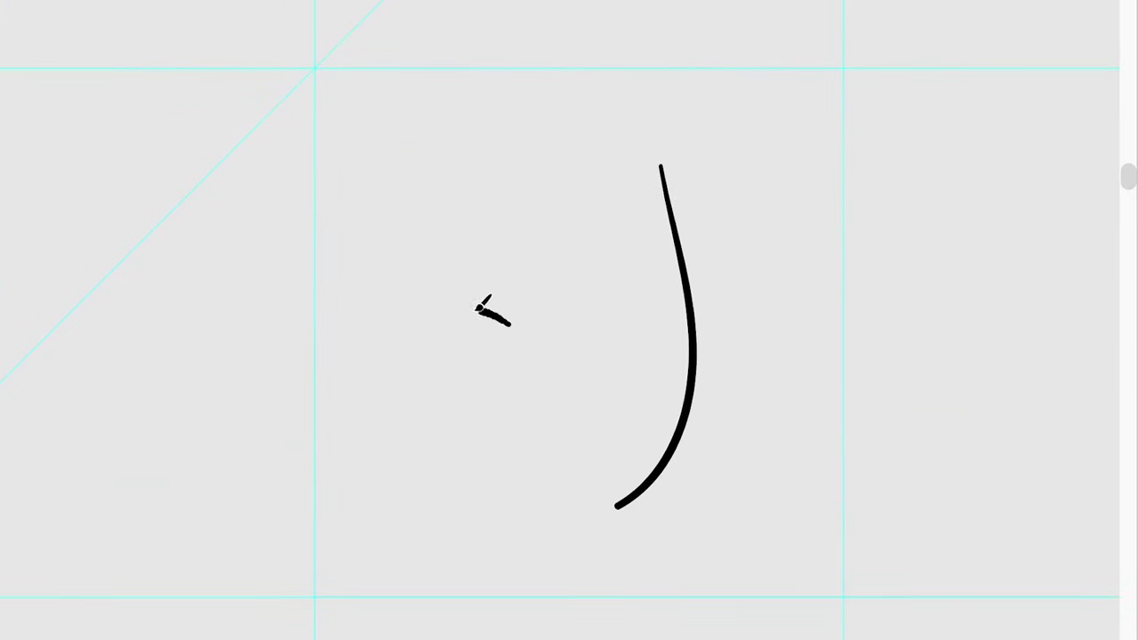
{"action": "left_click_drag", "start_coordinate": [458, 373], "coordinate": [493, 380]}
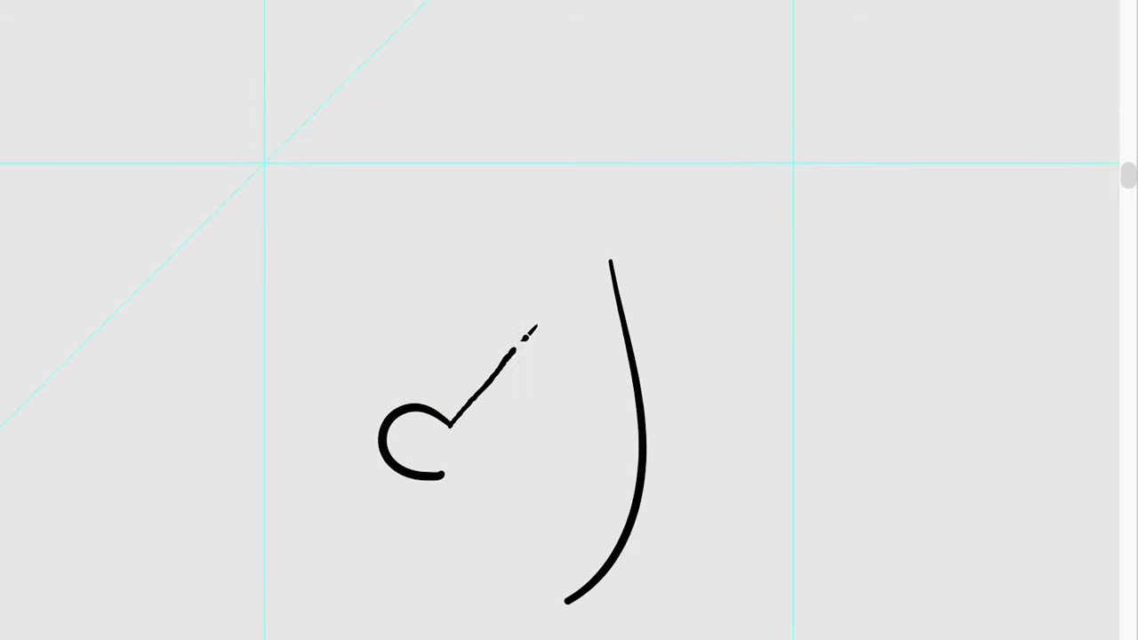
{"action": "left_click_drag", "start_coordinate": [531, 331], "coordinate": [547, 251]}
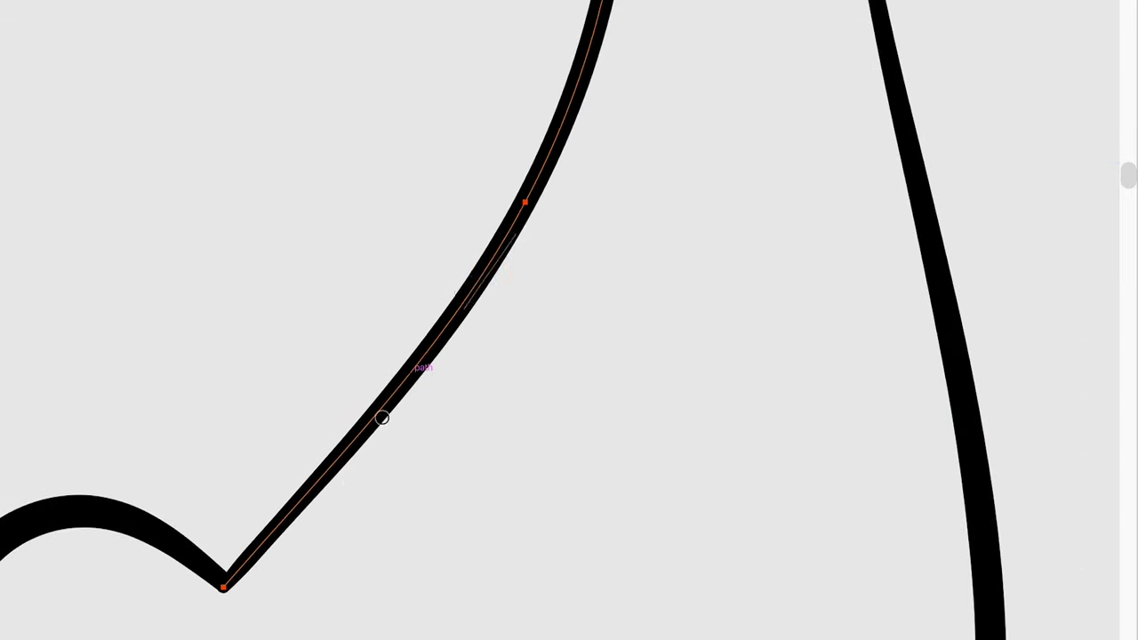
Draw the bob hair's outer left edge and wavy top edge, zoomed out to fit the head.
{"action": "key", "text": "minus"}
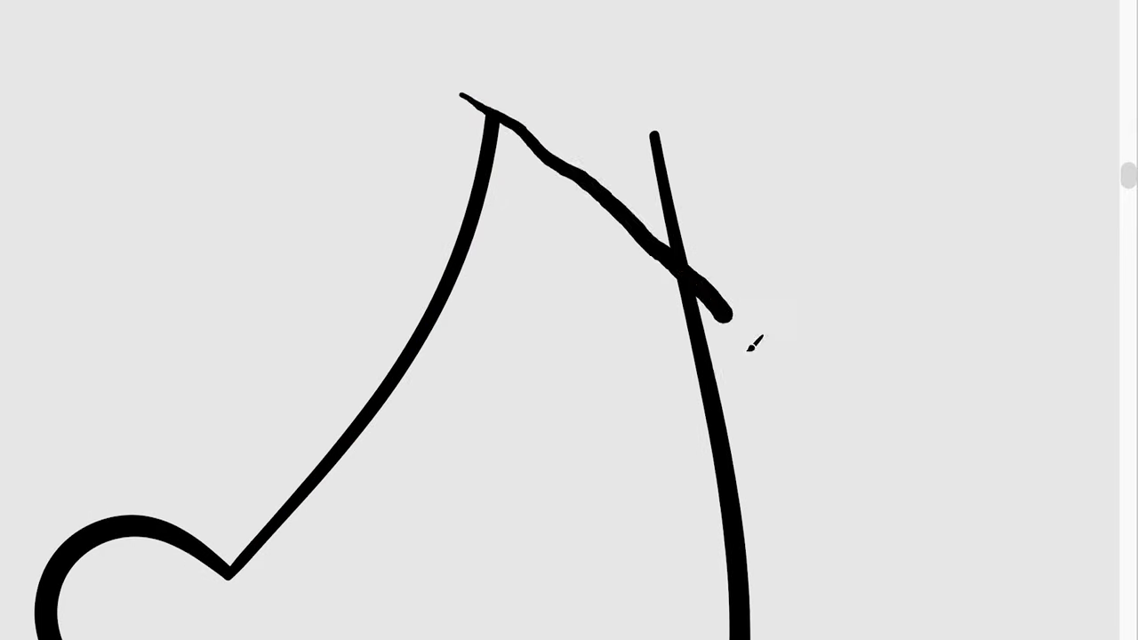
{"action": "key", "text": "minus"}
{"action": "key", "text": "minus"}
{"action": "left_click_drag", "start_coordinate": [547, 5], "coordinate": [346, 455]}
{"action": "key", "text": "ctrl+z"}
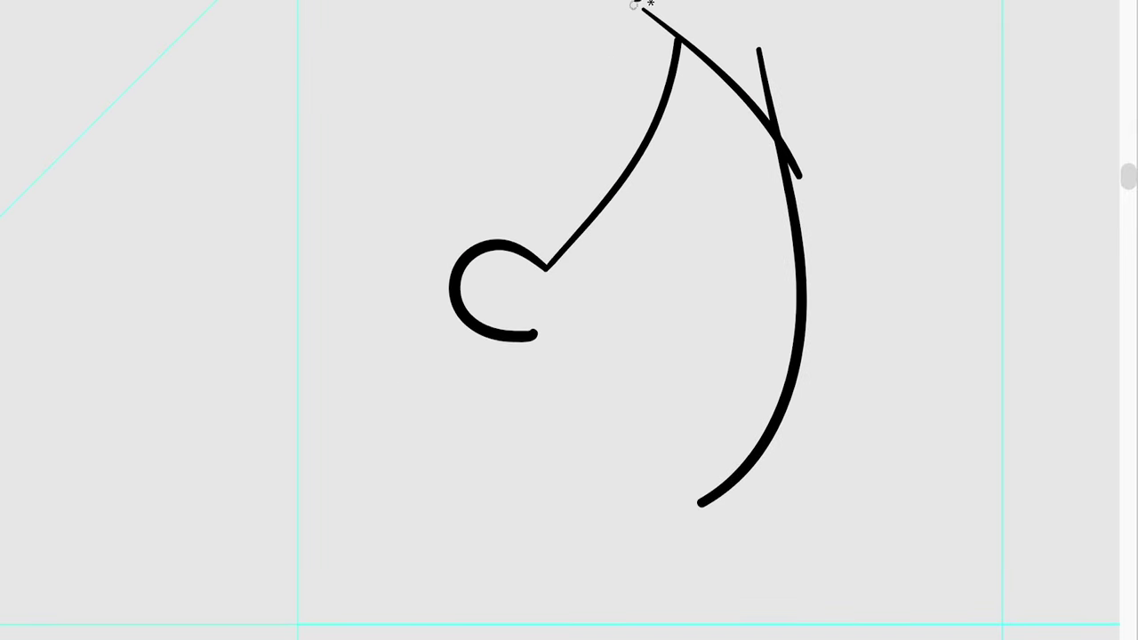
{"action": "left_click_drag", "start_coordinate": [481, 354], "coordinate": [377, 442]}
{"action": "left_click_drag", "start_coordinate": [526, 82], "coordinate": [702, 133]}
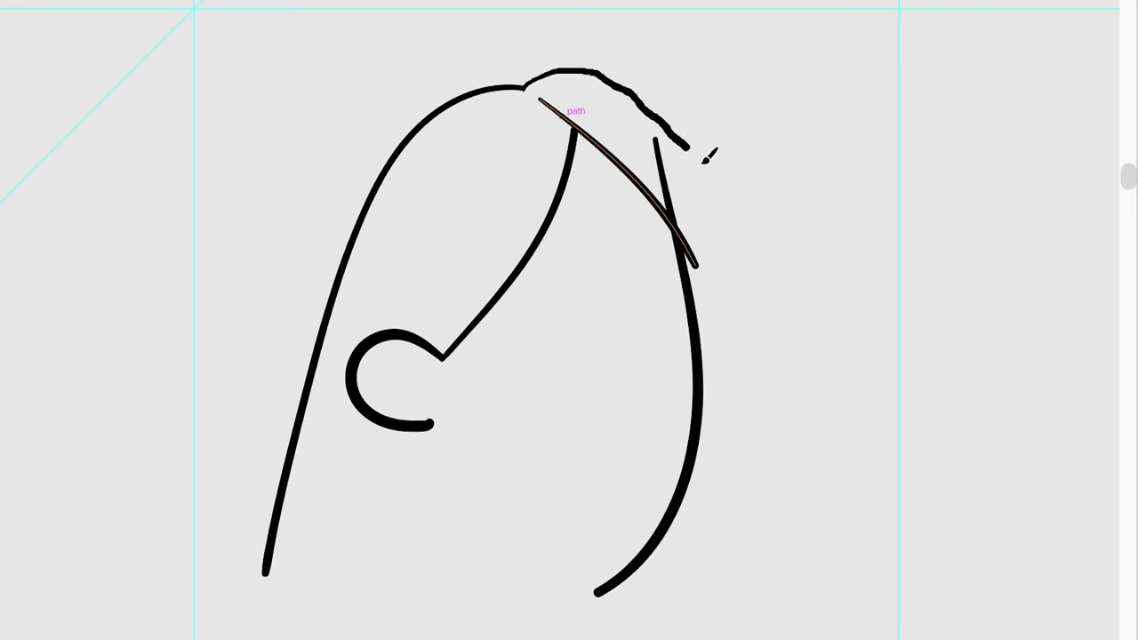
{"action": "left_click_drag", "start_coordinate": [573, 502], "coordinate": [496, 287]}
{"action": "left_click_drag", "start_coordinate": [515, 400], "coordinate": [303, 469]}
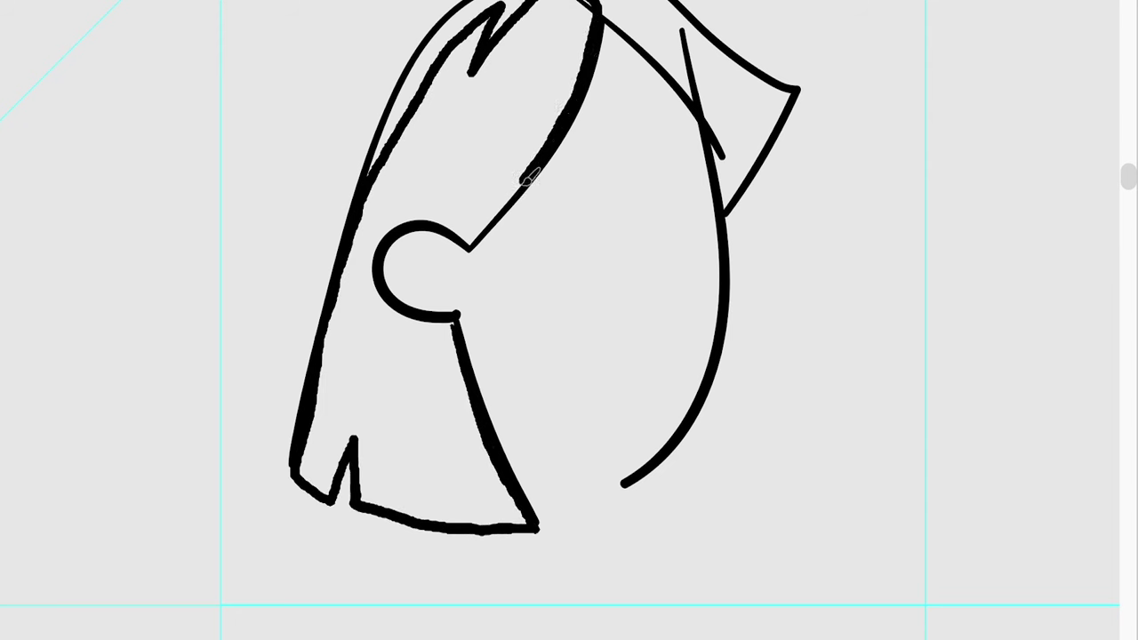
Drag the ear curve's nodes to round the ear bump where it meets the hair.
{"action": "scroll", "coordinate": [454, 311], "scroll_direction": "up", "scroll_amount": 5}
{"action": "left_click", "coordinate": [400, 348]}
{"action": "scroll", "coordinate": [435, 377], "scroll_direction": "down", "scroll_amount": 2}
{"action": "scroll", "coordinate": [427, 198], "scroll_direction": "up", "scroll_amount": 3}
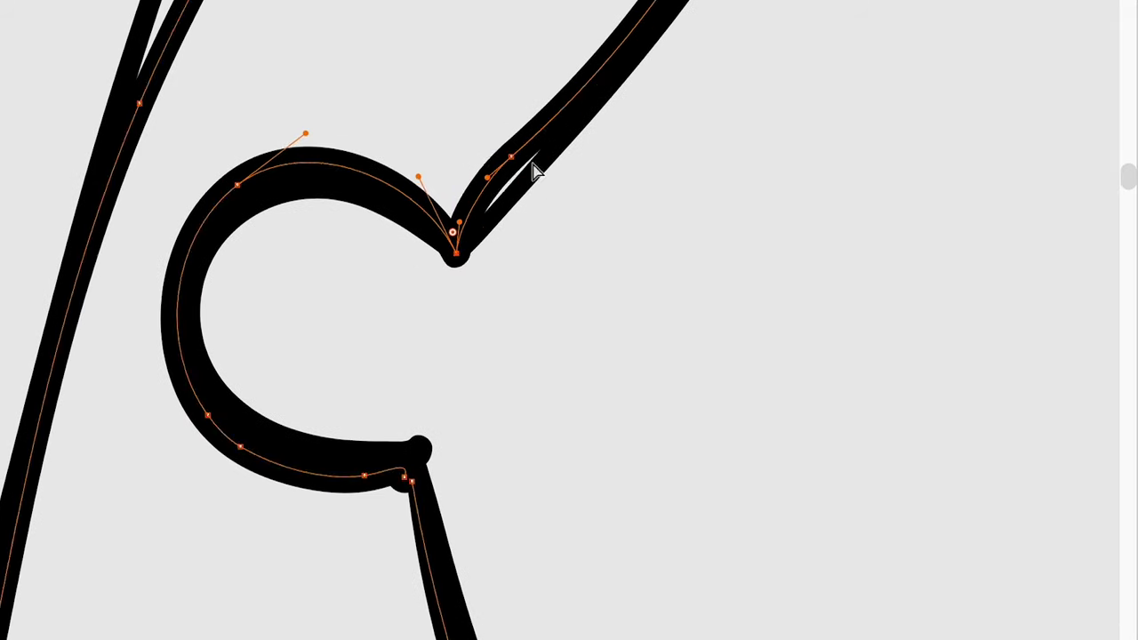
{"action": "left_click_drag", "start_coordinate": [533, 165], "coordinate": [525, 160]}
{"action": "scroll", "coordinate": [525, 160], "scroll_direction": "down", "scroll_amount": 5}
{"action": "scroll", "coordinate": [587, 445], "scroll_direction": "down", "scroll_amount": 2}
{"action": "scroll", "coordinate": [533, 293], "scroll_direction": "up", "scroll_amount": 2}
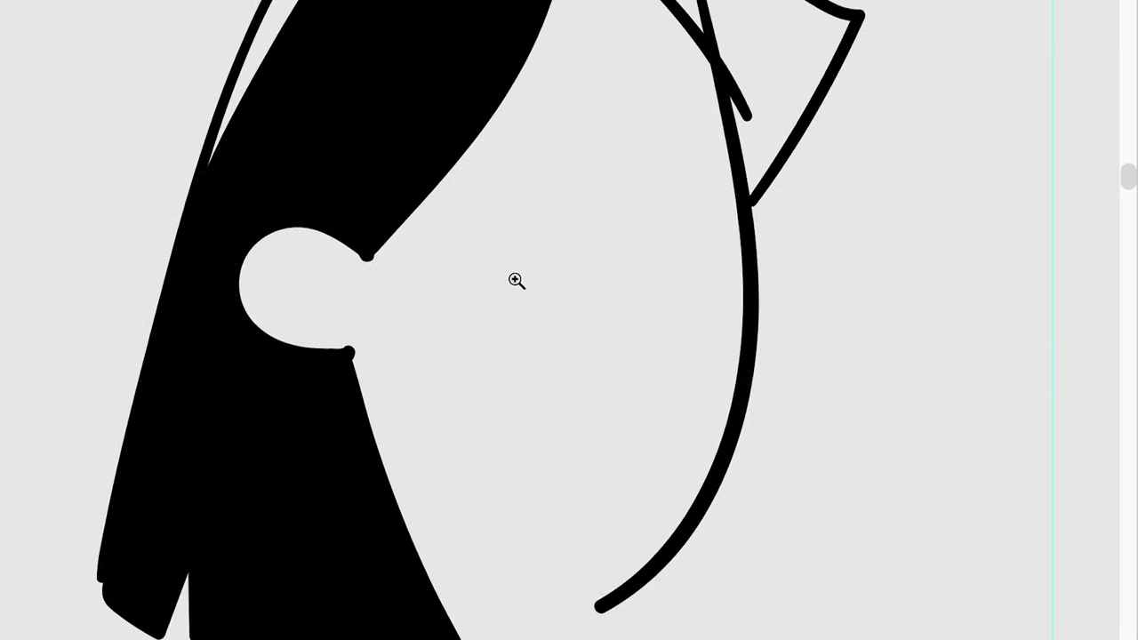
{"action": "scroll", "coordinate": [374, 480], "scroll_direction": "up", "scroll_amount": 5}
{"action": "left_click_drag", "start_coordinate": [421, 496], "coordinate": [436, 495]}
{"action": "scroll", "coordinate": [350, 237], "scroll_direction": "down", "scroll_amount": 2}
Adjust the remaining ear node and the hair-top node so the bob closes into a black shape.
{"action": "left_click_drag", "start_coordinate": [350, 237], "coordinate": [356, 307]}
{"action": "scroll", "coordinate": [498, 317], "scroll_direction": "down", "scroll_amount": 2}
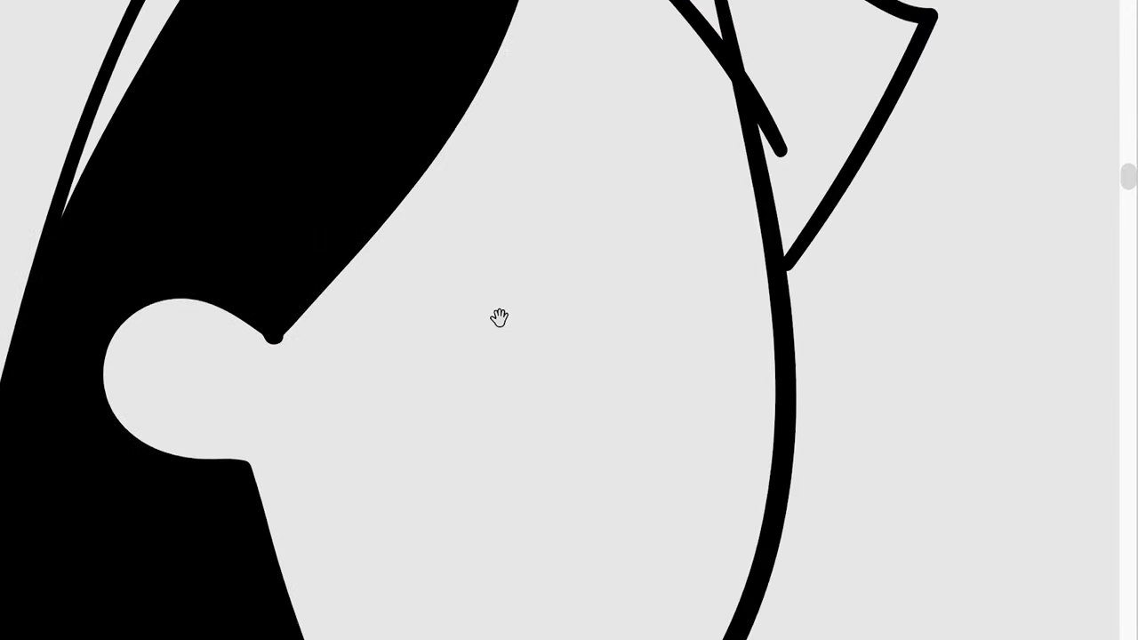
{"action": "scroll", "coordinate": [499, 317], "scroll_direction": "down", "scroll_amount": 3}
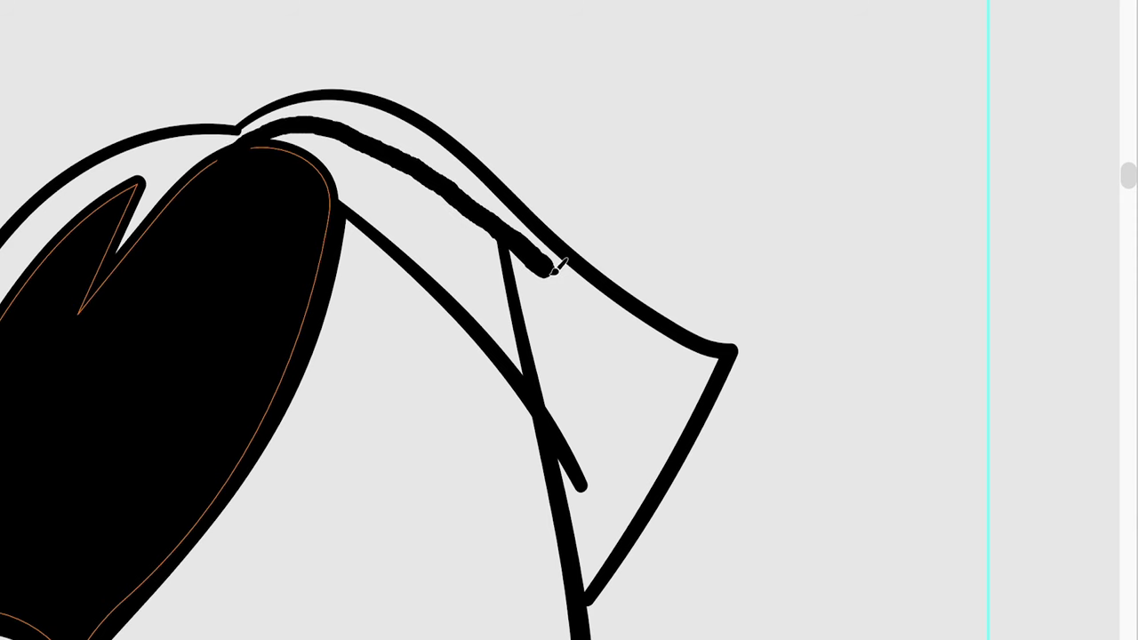
{"action": "scroll", "coordinate": [453, 278], "scroll_direction": "up", "scroll_amount": 2}
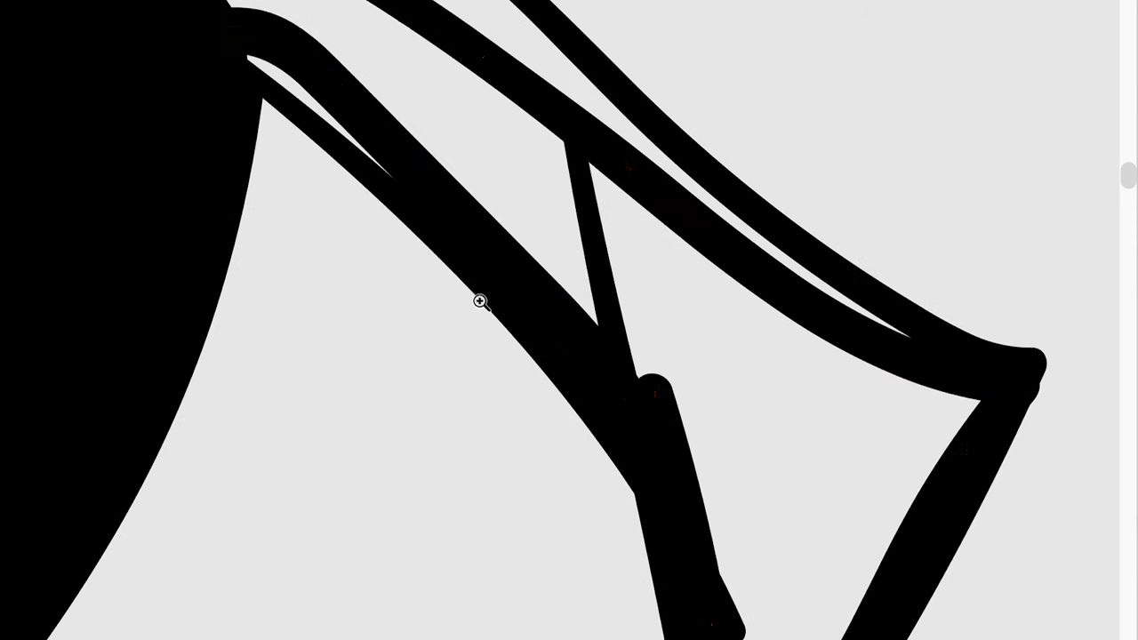
{"action": "left_click_drag", "start_coordinate": [267, 44], "coordinate": [330, 109]}
{"action": "scroll", "coordinate": [604, 431], "scroll_direction": "down", "scroll_amount": 2}
{"action": "scroll", "coordinate": [604, 431], "scroll_direction": "down", "scroll_amount": 3}
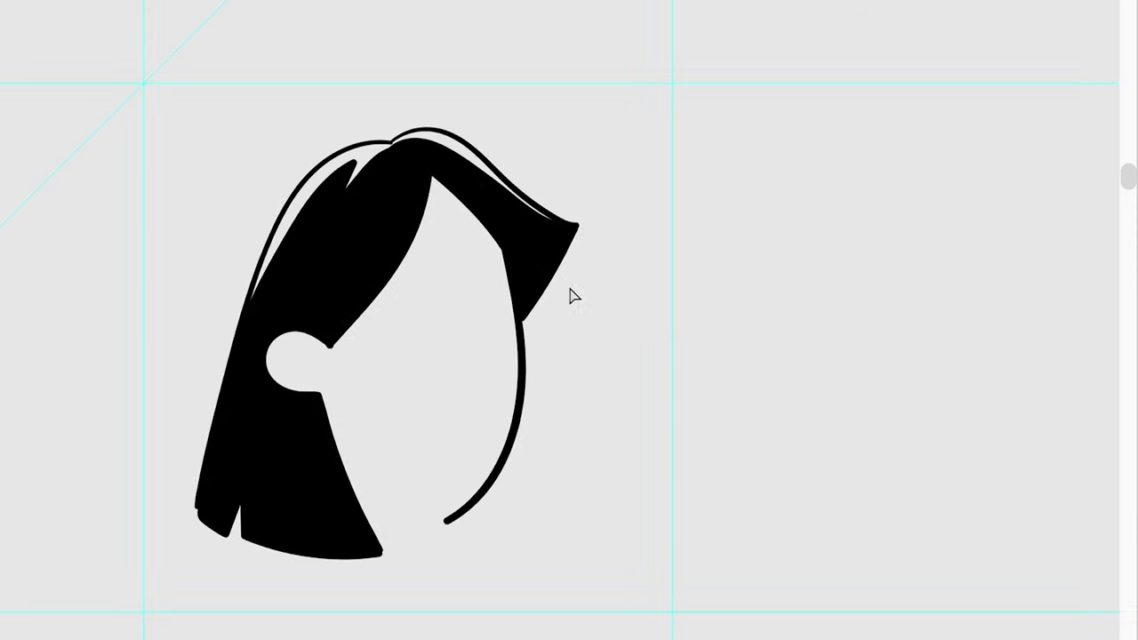
{"action": "scroll", "coordinate": [569, 295], "scroll_direction": "up", "scroll_amount": 2}
Paint both eyebrows, the long nose line, the open mouth and a lower eye line.
{"action": "scroll", "coordinate": [406, 330], "scroll_direction": "up", "scroll_amount": 2}
{"action": "left_click_drag", "start_coordinate": [330, 305], "coordinate": [482, 231]}
{"action": "left_click_drag", "start_coordinate": [666, 229], "coordinate": [571, 160]}
{"action": "scroll", "coordinate": [547, 282], "scroll_direction": "up", "scroll_amount": 2}
{"action": "scroll", "coordinate": [547, 282], "scroll_direction": "down", "scroll_amount": 1}
{"action": "left_click_drag", "start_coordinate": [641, 80], "coordinate": [644, 189]}
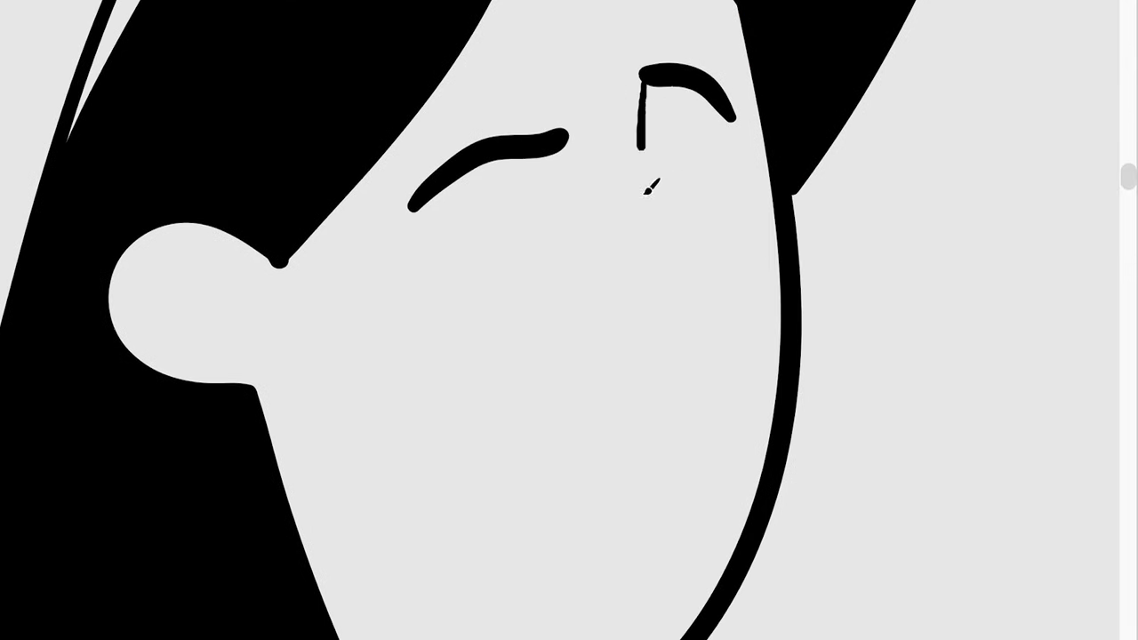
{"action": "scroll", "coordinate": [595, 412], "scroll_direction": "down", "scroll_amount": 2}
{"action": "left_click_drag", "start_coordinate": [532, 402], "coordinate": [562, 458]}
{"action": "scroll", "coordinate": [551, 356], "scroll_direction": "up", "scroll_amount": 3}
{"action": "mouse_move", "coordinate": [544, 289]}
{"action": "left_mouse_down"}
{"action": "mouse_move", "coordinate": [640, 258]}
{"action": "mouse_move", "coordinate": [596, 311]}
{"action": "left_mouse_up"}
Delete the small left eye stroke so it can be redrawn.
{"action": "scroll", "coordinate": [640, 257], "scroll_direction": "right", "scroll_amount": 1}
{"action": "scroll", "coordinate": [754, 282], "scroll_direction": "down", "scroll_amount": 1}
{"action": "scroll", "coordinate": [755, 282], "scroll_direction": "left", "scroll_amount": 1}
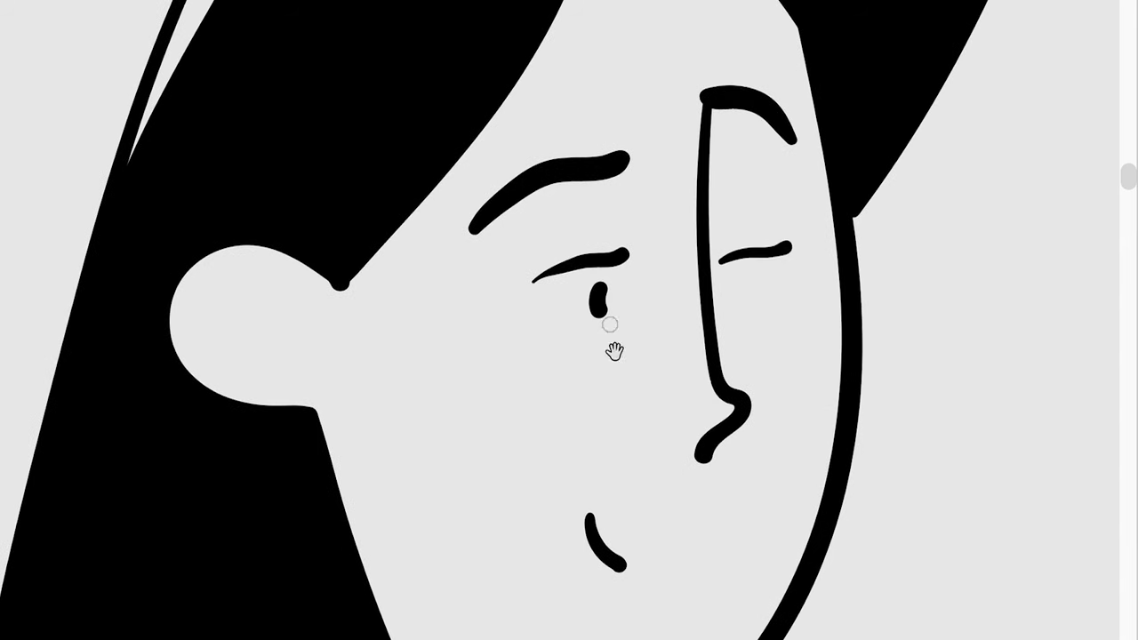
{"action": "scroll", "coordinate": [551, 452], "scroll_direction": "down", "scroll_amount": 2}
{"action": "scroll", "coordinate": [539, 348], "scroll_direction": "up", "scroll_amount": 3}
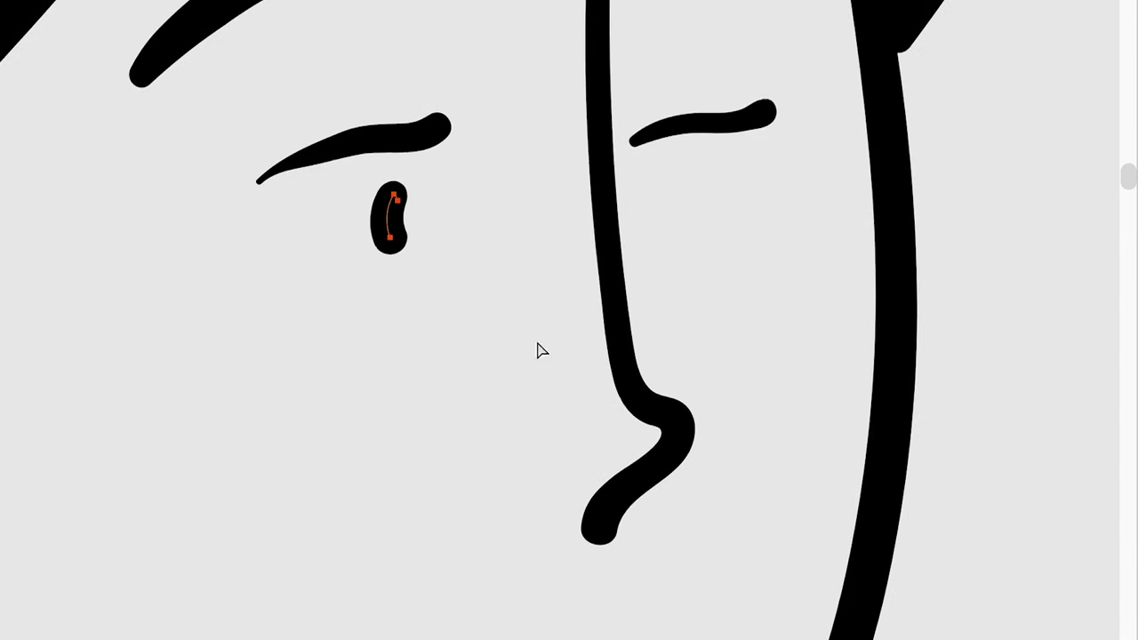
{"action": "scroll", "coordinate": [539, 347], "scroll_direction": "down", "scroll_amount": 2}
{"action": "left_click", "coordinate": [419, 413]}
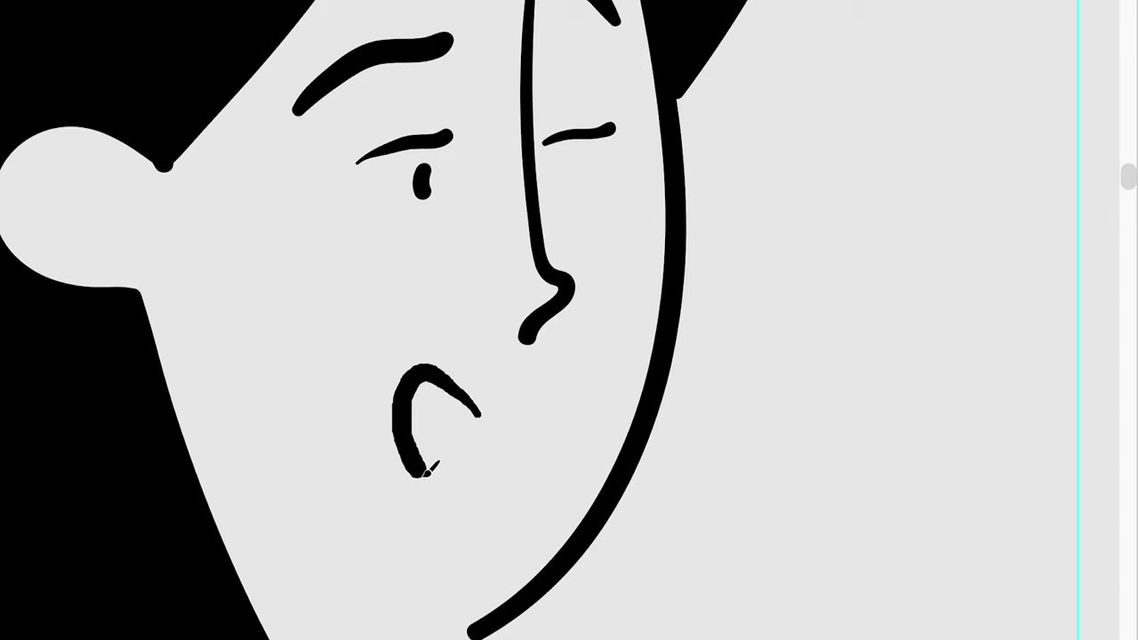
{"action": "scroll", "coordinate": [429, 471], "scroll_direction": "up", "scroll_amount": 4}
{"action": "key", "text": "Delete"}
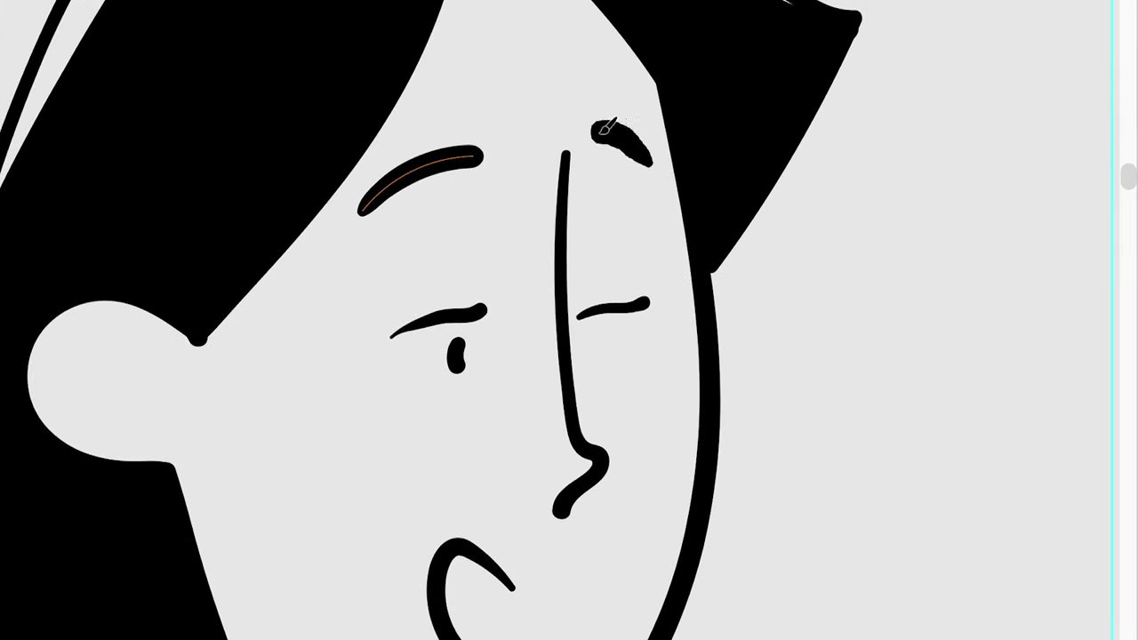
{"action": "scroll", "coordinate": [597, 126], "scroll_direction": "up", "scroll_amount": 5}
{"action": "scroll", "coordinate": [553, 254], "scroll_direction": "down", "scroll_amount": 3}
{"action": "scroll", "coordinate": [521, 508], "scroll_direction": "down", "scroll_amount": 2}
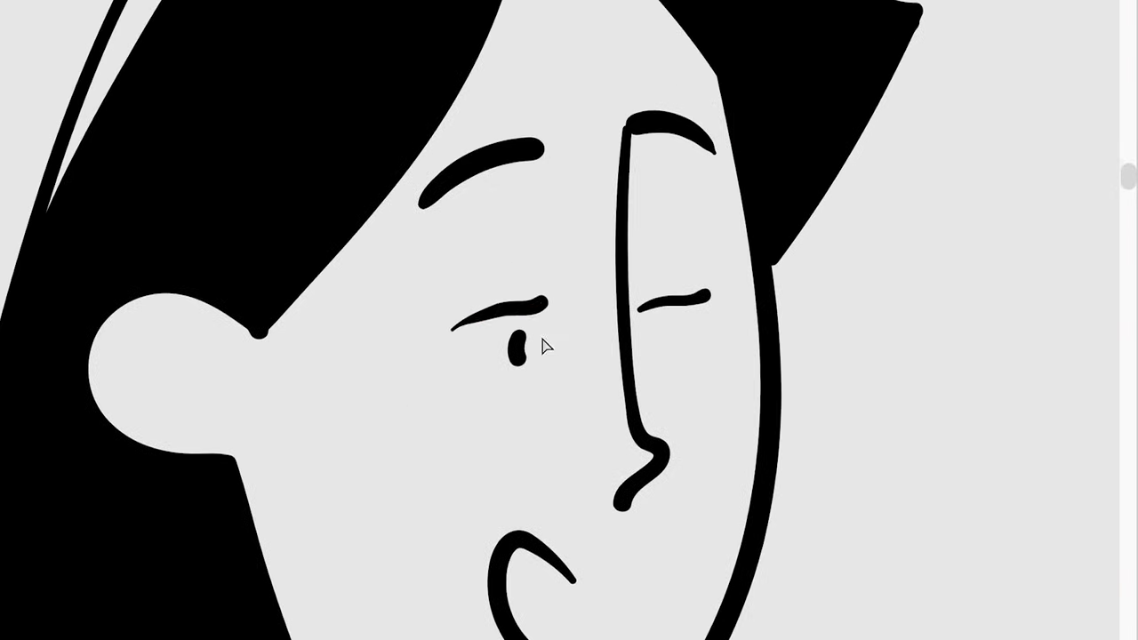
Alt-drag a copy of the eye to the right of the nose and position both eyes.
{"action": "left_click_drag", "start_coordinate": [687, 307], "coordinate": [682, 275]}
{"action": "left_click_drag", "start_coordinate": [633, 354], "coordinate": [714, 354]}
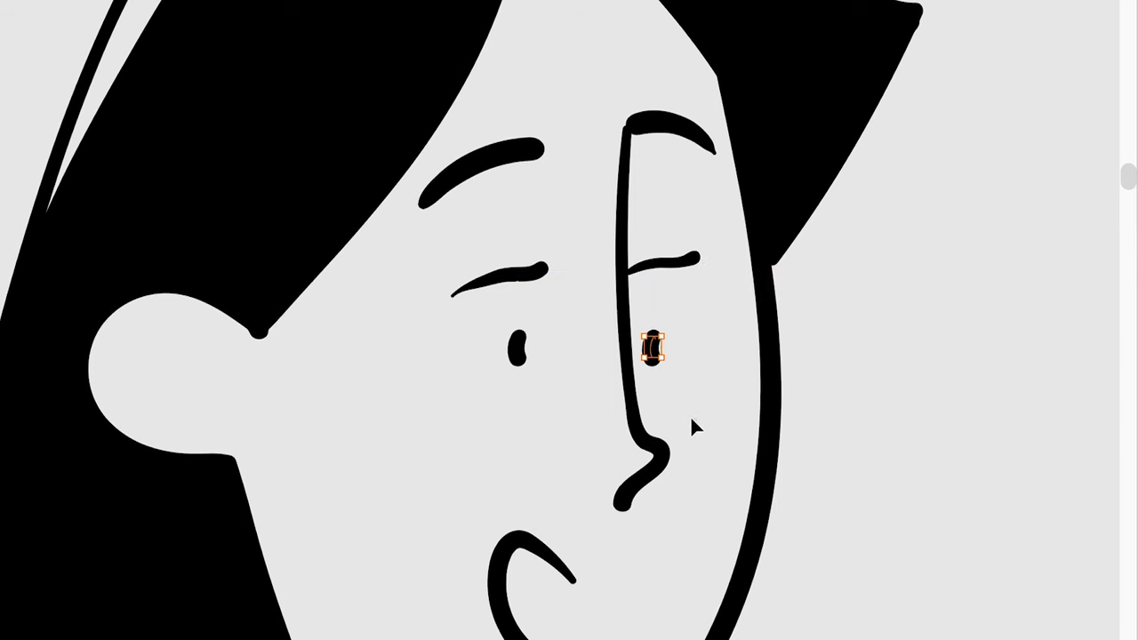
{"action": "scroll", "coordinate": [579, 424], "scroll_direction": "down", "scroll_amount": 2}
{"action": "scroll", "coordinate": [472, 356], "scroll_direction": "up", "scroll_amount": 5}
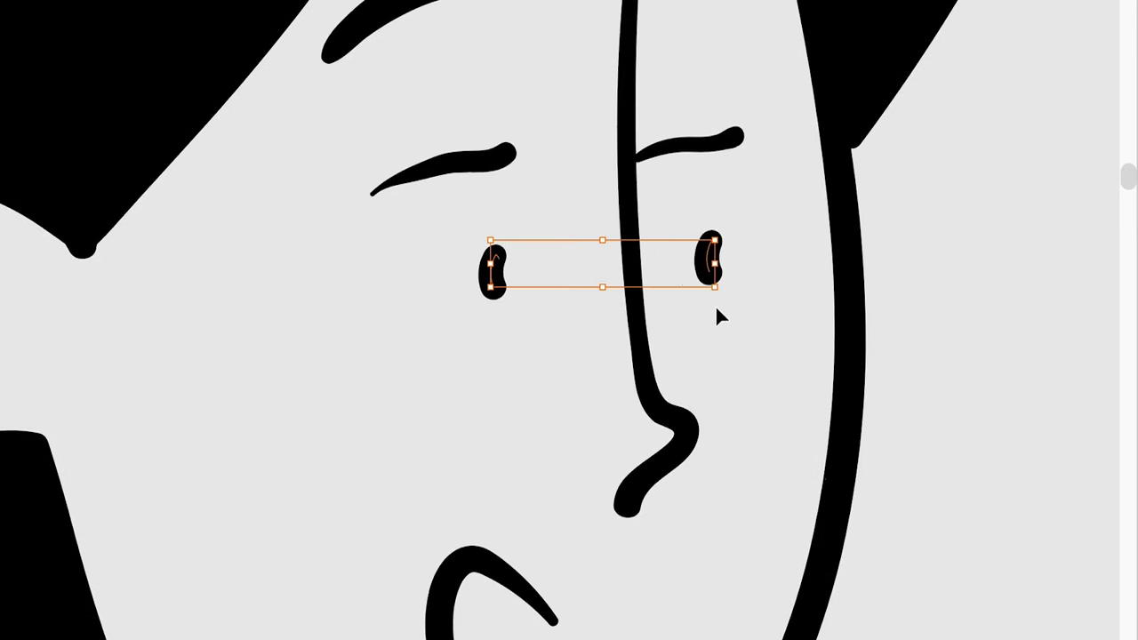
{"action": "left_click_drag", "start_coordinate": [484, 217], "coordinate": [484, 18]}
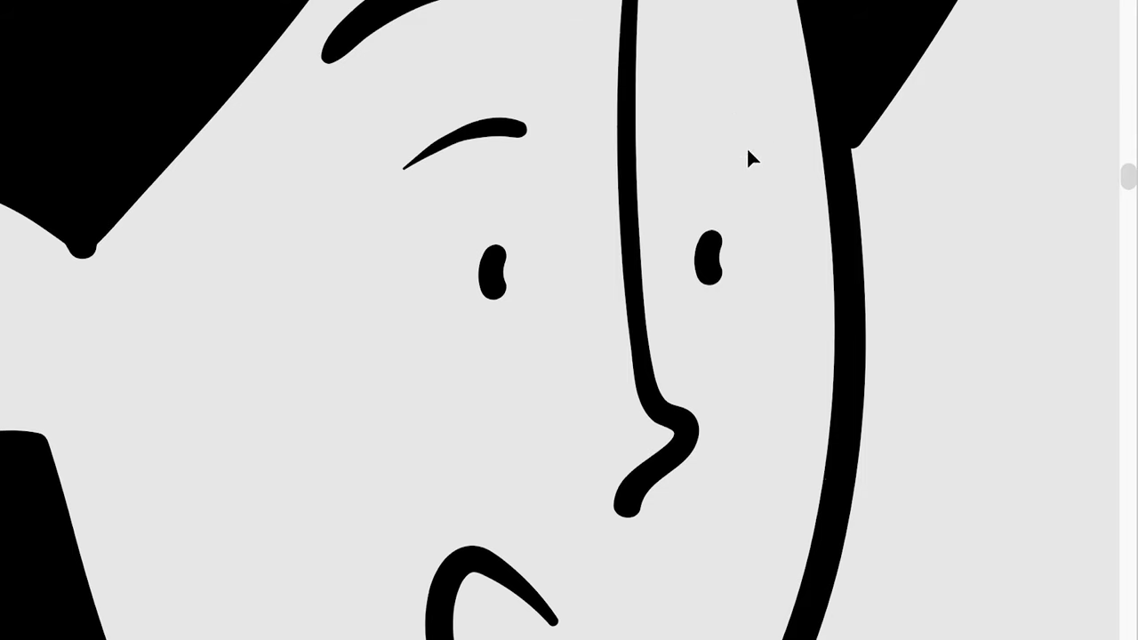
{"action": "scroll", "coordinate": [551, 358], "scroll_direction": "down", "scroll_amount": 2}
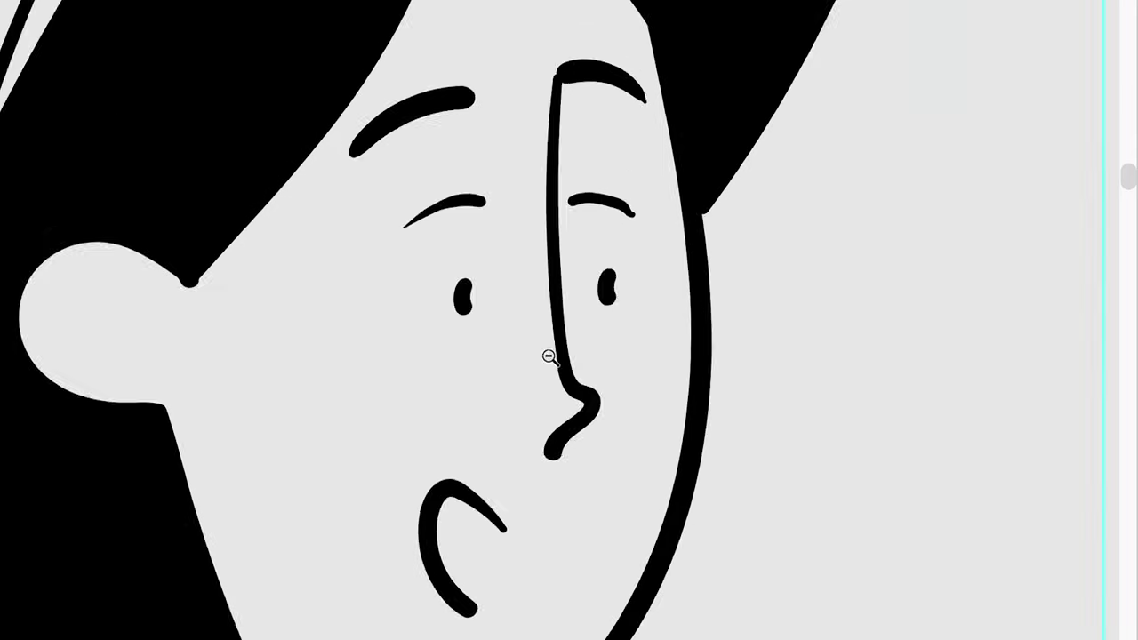
{"action": "scroll", "coordinate": [534, 325], "scroll_direction": "down", "scroll_amount": 3}
{"action": "scroll", "coordinate": [564, 302], "scroll_direction": "up", "scroll_amount": 3}
{"action": "scroll", "coordinate": [604, 280], "scroll_direction": "up", "scroll_amount": 2}
{"action": "scroll", "coordinate": [603, 280], "scroll_direction": "up", "scroll_amount": 1}
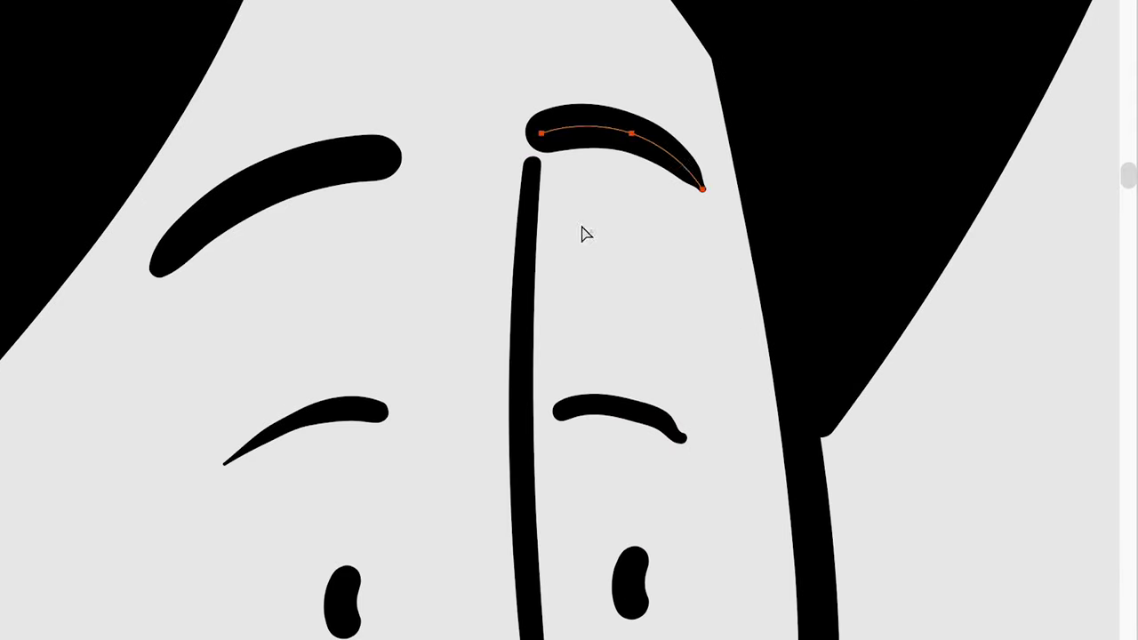
{"action": "scroll", "coordinate": [581, 234], "scroll_direction": "down", "scroll_amount": 2}
{"action": "scroll", "coordinate": [554, 406], "scroll_direction": "down", "scroll_amount": 2}
{"action": "scroll", "coordinate": [518, 320], "scroll_direction": "up", "scroll_amount": 5}
Paint the neck line down from the chin, replacing the old neck stroke with a looping one.
{"action": "key", "text": "b"}
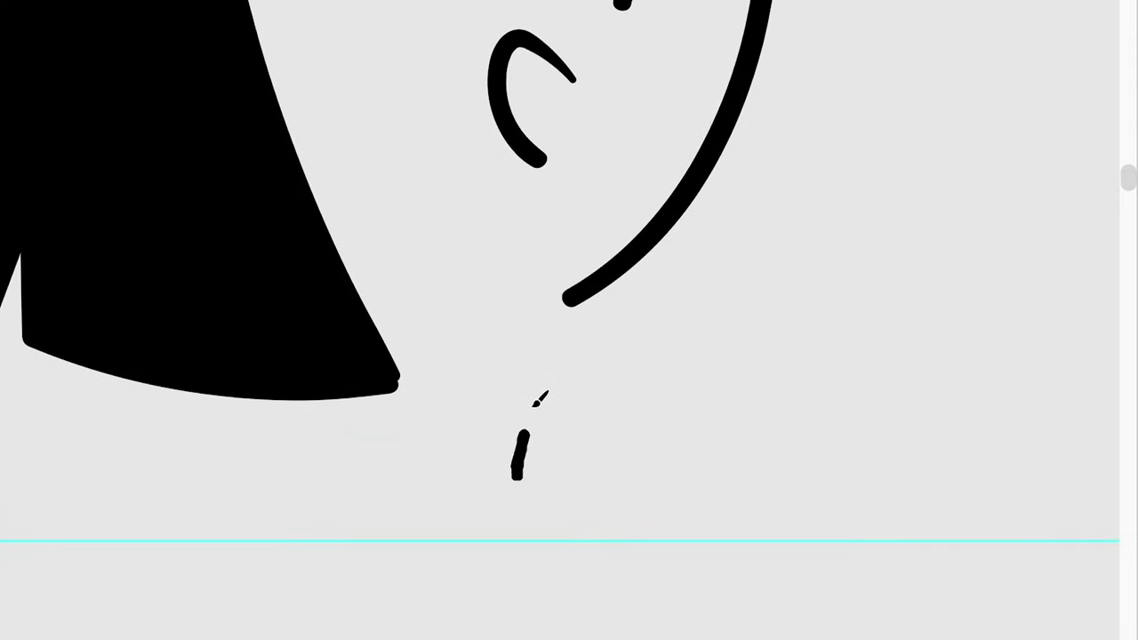
{"action": "scroll", "coordinate": [540, 399], "scroll_direction": "down", "scroll_amount": 3}
{"action": "scroll", "coordinate": [470, 498], "scroll_direction": "up", "scroll_amount": 2}
{"action": "left_click_drag", "start_coordinate": [444, 330], "coordinate": [520, 411]}
{"action": "scroll", "coordinate": [550, 383], "scroll_direction": "down", "scroll_amount": 2}
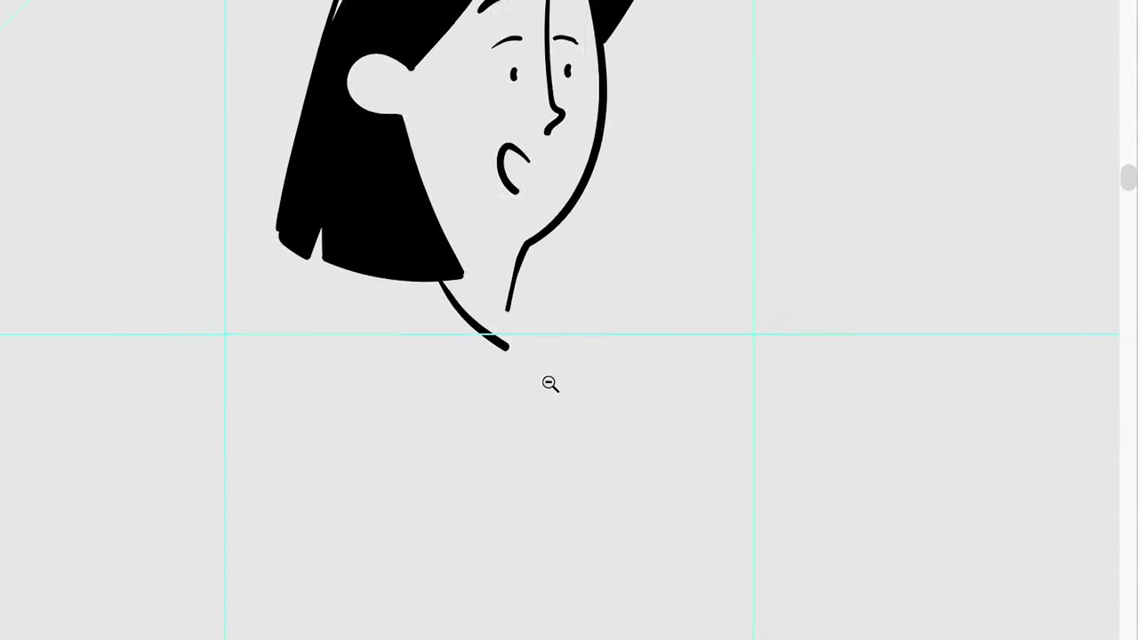
{"action": "scroll", "coordinate": [550, 383], "scroll_direction": "up", "scroll_amount": 1}
{"action": "scroll", "coordinate": [451, 252], "scroll_direction": "up", "scroll_amount": 2}
{"action": "left_click_drag", "start_coordinate": [438, 298], "coordinate": [569, 387]}
{"action": "scroll", "coordinate": [585, 295], "scroll_direction": "up", "scroll_amount": 3}
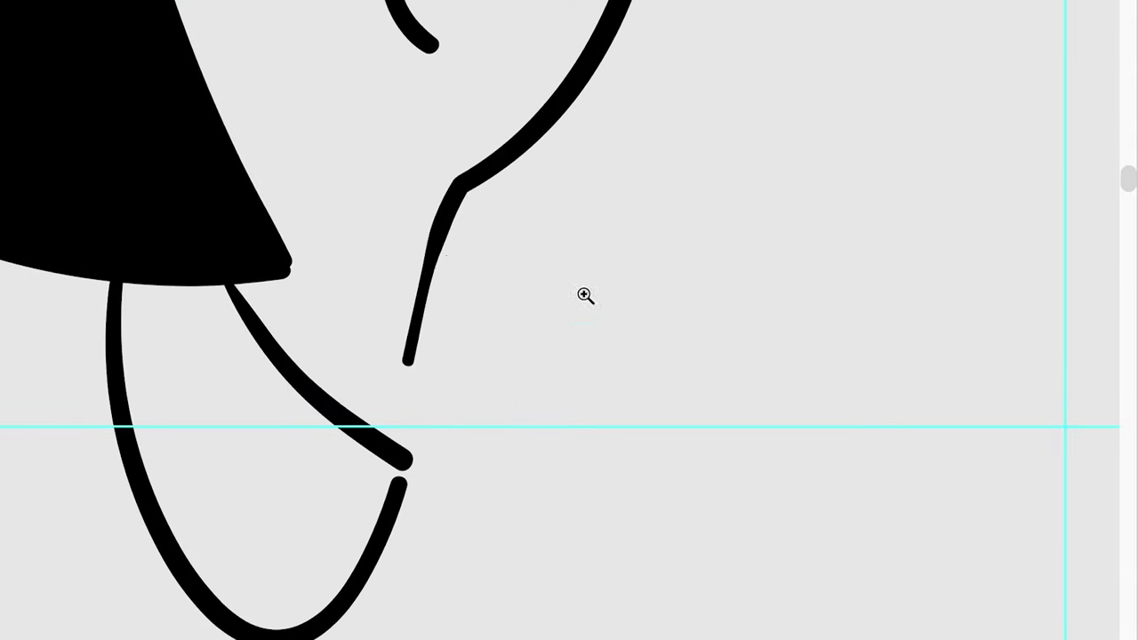
{"action": "left_click_drag", "start_coordinate": [522, 460], "coordinate": [502, 622]}
{"action": "key", "text": "ctrl+z"}
{"action": "mouse_move", "coordinate": [447, 234]}
{"action": "left_mouse_down"}
{"action": "mouse_move", "coordinate": [465, 269]}
{"action": "mouse_move", "coordinate": [388, 542]}
{"action": "left_mouse_up"}
{"action": "scroll", "coordinate": [388, 541], "scroll_direction": "up", "scroll_amount": 2}
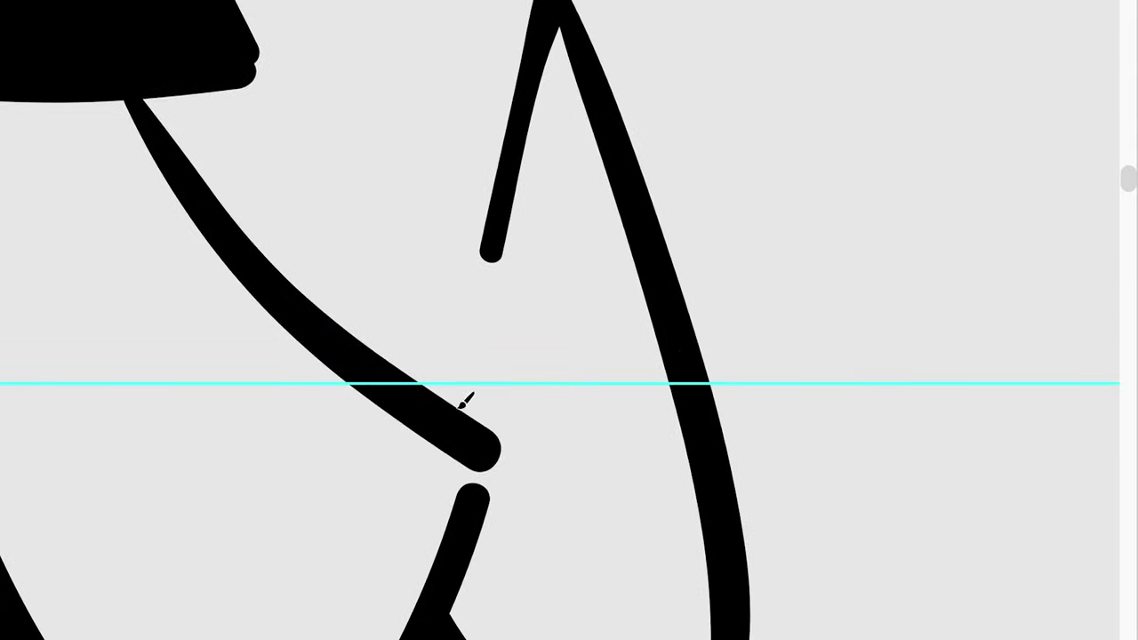
Redraw the thin neck stroke and extend the body line downward.
{"action": "left_click_drag", "start_coordinate": [469, 416], "coordinate": [513, 256]}
{"action": "key", "text": "ctrl+z"}
{"action": "mouse_move", "coordinate": [508, 206]}
{"action": "left_mouse_down"}
{"action": "mouse_move", "coordinate": [516, 317]}
{"action": "mouse_move", "coordinate": [473, 426]}
{"action": "left_mouse_up"}
{"action": "scroll", "coordinate": [521, 376], "scroll_direction": "down", "scroll_amount": 4}
{"action": "scroll", "coordinate": [551, 327], "scroll_direction": "down", "scroll_amount": 2}
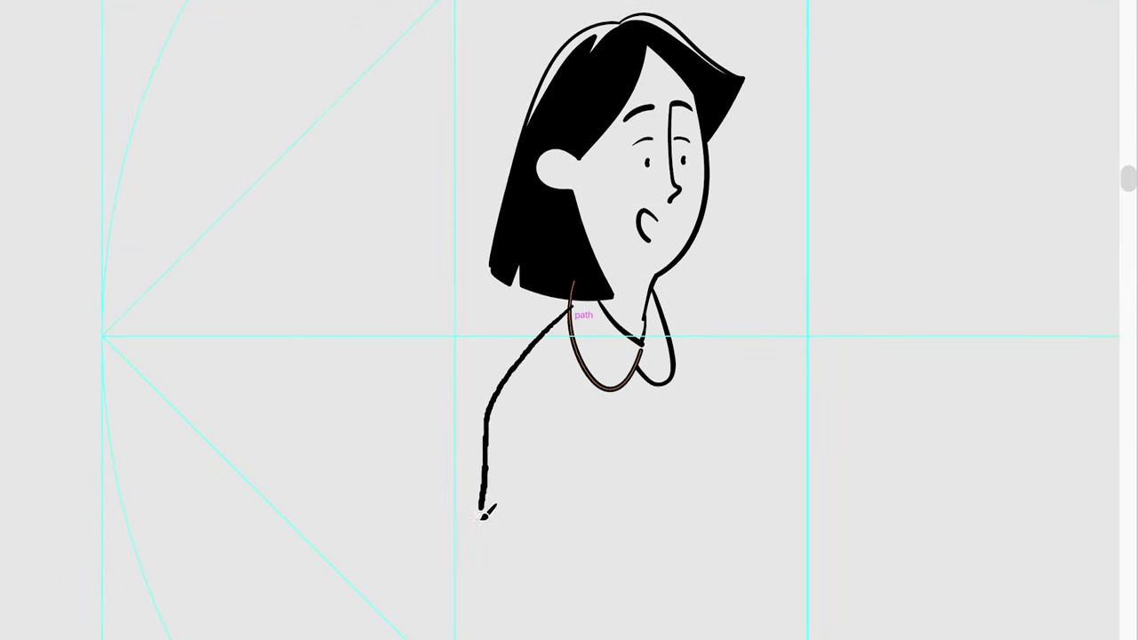
{"action": "left_click_drag", "start_coordinate": [483, 514], "coordinate": [477, 595]}
{"action": "left_click_drag", "start_coordinate": [636, 464], "coordinate": [491, 365]}
{"action": "left_click_drag", "start_coordinate": [396, 490], "coordinate": [408, 481]}
Draw the V-shaped collar, hook the neck stroke upward, and start the raised hand's fingers.
{"action": "left_click", "coordinate": [538, 351]}
{"action": "left_click_drag", "start_coordinate": [305, 498], "coordinate": [539, 515]}
{"action": "left_click_drag", "start_coordinate": [541, 467], "coordinate": [483, 424]}
{"action": "scroll", "coordinate": [482, 424], "scroll_direction": "up", "scroll_amount": 2}
{"action": "left_click_drag", "start_coordinate": [607, 255], "coordinate": [607, 328]}
{"action": "left_click_drag", "start_coordinate": [625, 331], "coordinate": [475, 380]}
{"action": "mouse_move", "coordinate": [444, 404]}
{"action": "left_mouse_down"}
{"action": "mouse_move", "coordinate": [556, 332]}
{"action": "mouse_move", "coordinate": [525, 366]}
{"action": "mouse_move", "coordinate": [601, 301]}
{"action": "left_mouse_up"}
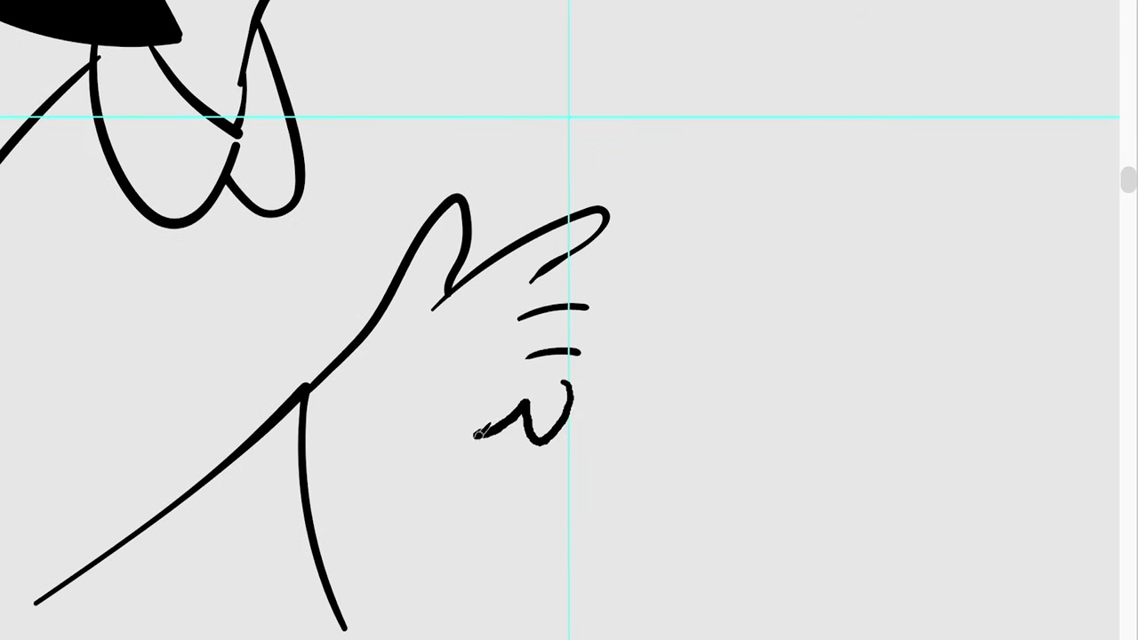
Extend the hand stroke into a wrist line and reposition it.
{"action": "left_click_drag", "start_coordinate": [478, 434], "coordinate": [373, 502]}
{"action": "scroll", "coordinate": [528, 323], "scroll_direction": "down", "scroll_amount": 3}
{"action": "scroll", "coordinate": [483, 379], "scroll_direction": "up", "scroll_amount": 2}
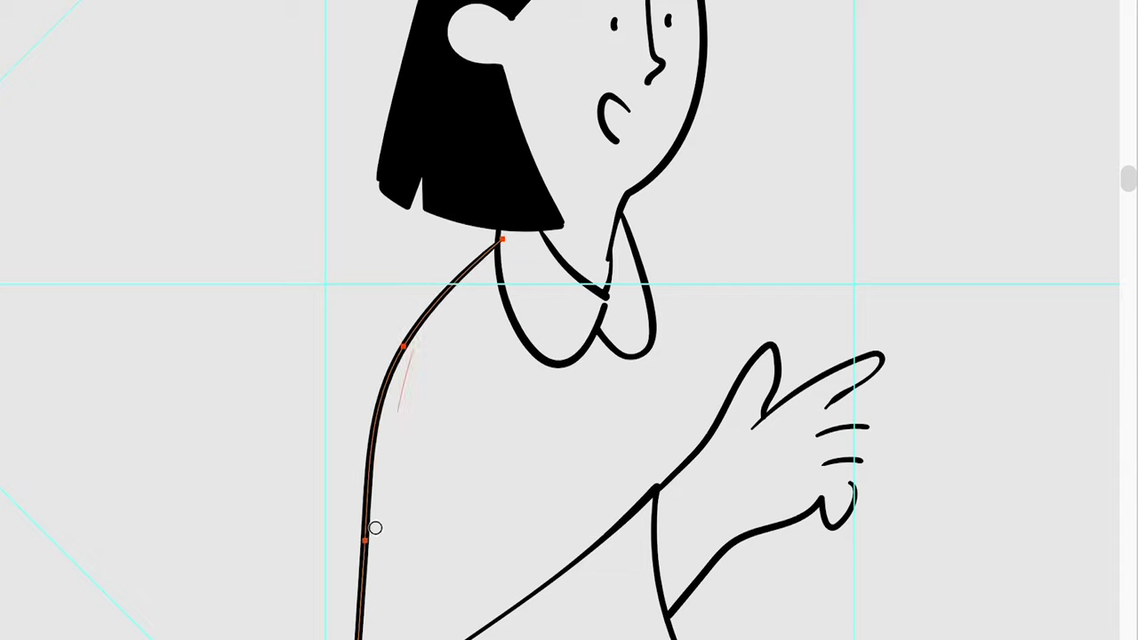
{"action": "scroll", "coordinate": [396, 514], "scroll_direction": "up", "scroll_amount": 3}
{"action": "scroll", "coordinate": [713, 241], "scroll_direction": "down", "scroll_amount": 3}
{"action": "left_click_drag", "start_coordinate": [767, 190], "coordinate": [506, 399]}
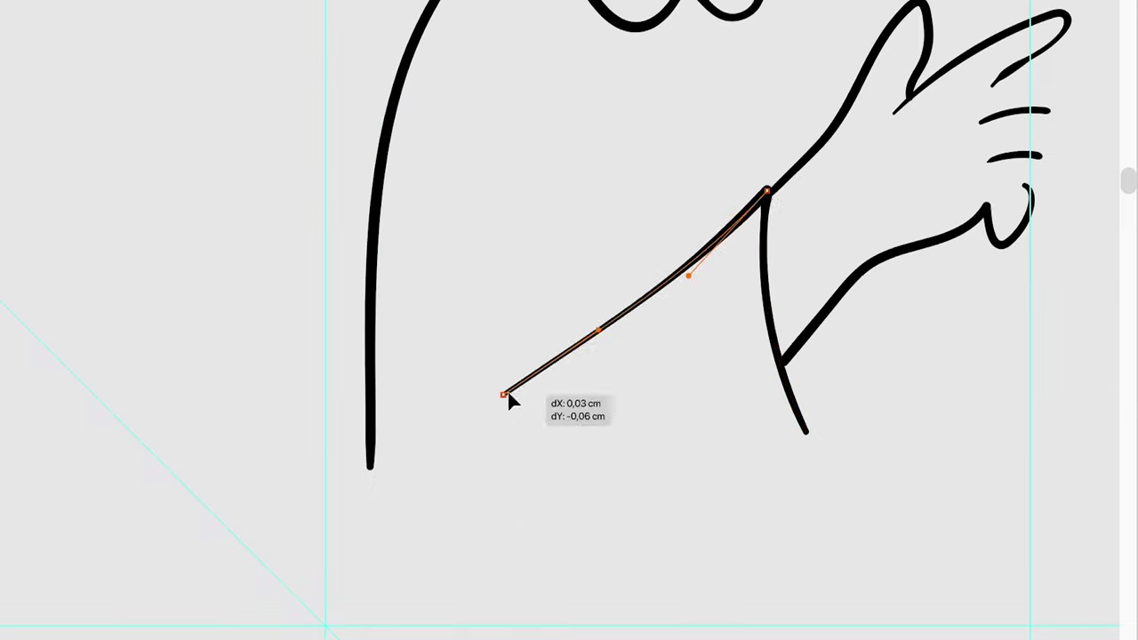
{"action": "scroll", "coordinate": [572, 245], "scroll_direction": "up", "scroll_amount": 4}
{"action": "scroll", "coordinate": [572, 245], "scroll_direction": "down", "scroll_amount": 3}
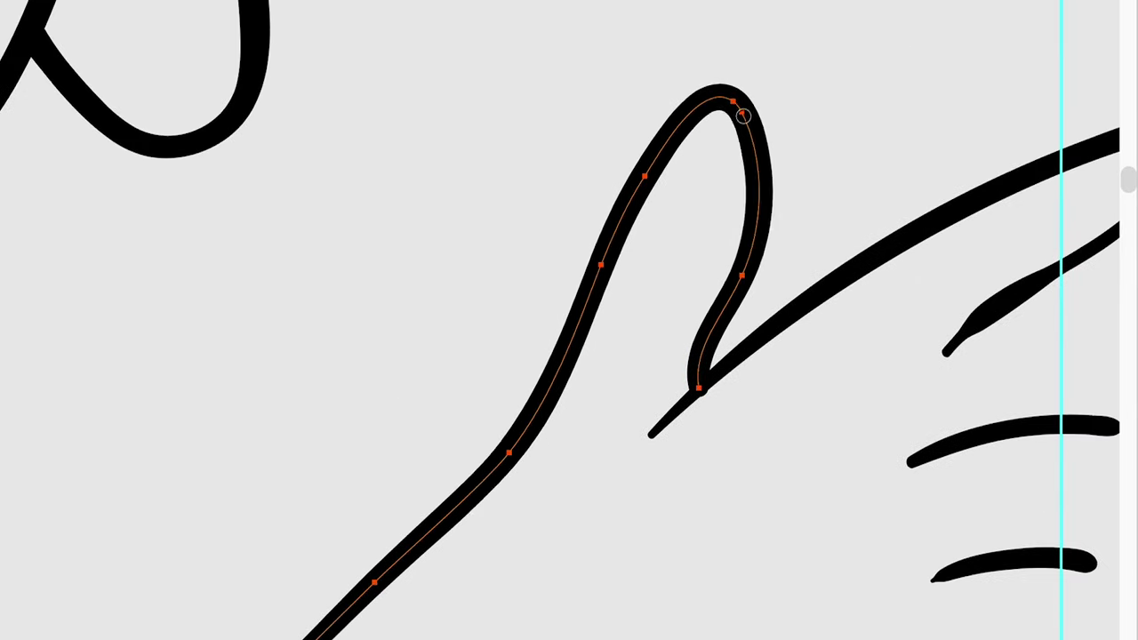
{"action": "scroll", "coordinate": [595, 392], "scroll_direction": "down", "scroll_amount": 3}
{"action": "scroll", "coordinate": [596, 392], "scroll_direction": "down", "scroll_amount": 3}
Select the hand strokes and the bottom stroke for node editing, reverting an unwanted move.
{"action": "left_click_drag", "start_coordinate": [387, 464], "coordinate": [626, 194]}
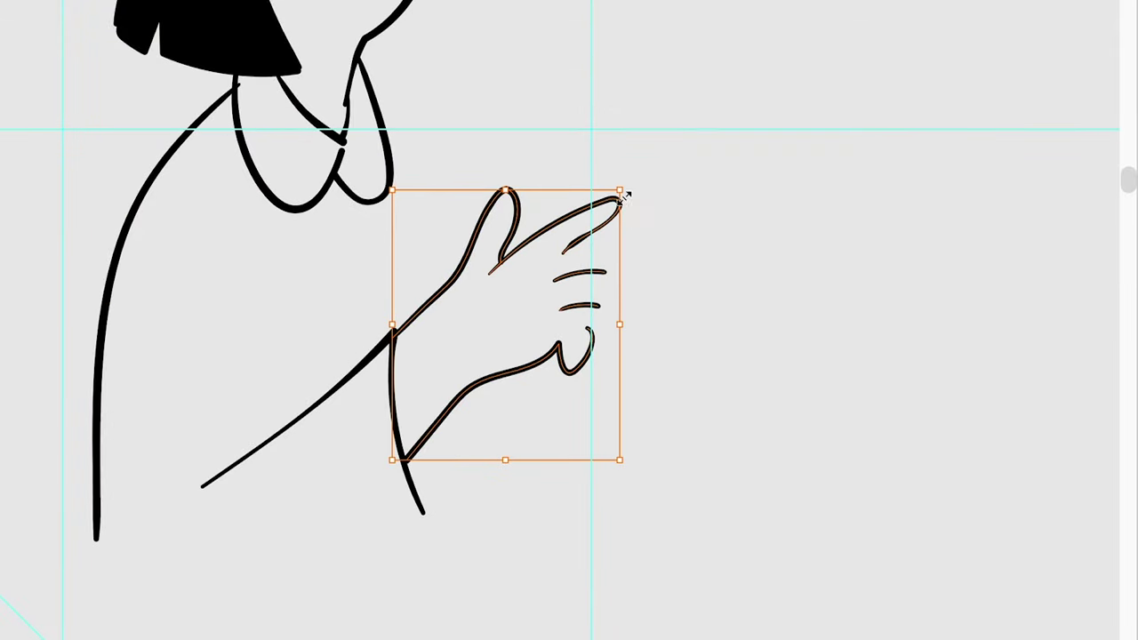
{"action": "scroll", "coordinate": [702, 329], "scroll_direction": "up", "scroll_amount": 3}
{"action": "scroll", "coordinate": [702, 329], "scroll_direction": "down", "scroll_amount": 3}
{"action": "scroll", "coordinate": [489, 432], "scroll_direction": "up", "scroll_amount": 5}
{"action": "scroll", "coordinate": [480, 541], "scroll_direction": "up", "scroll_amount": 2}
{"action": "scroll", "coordinate": [511, 538], "scroll_direction": "down", "scroll_amount": 2}
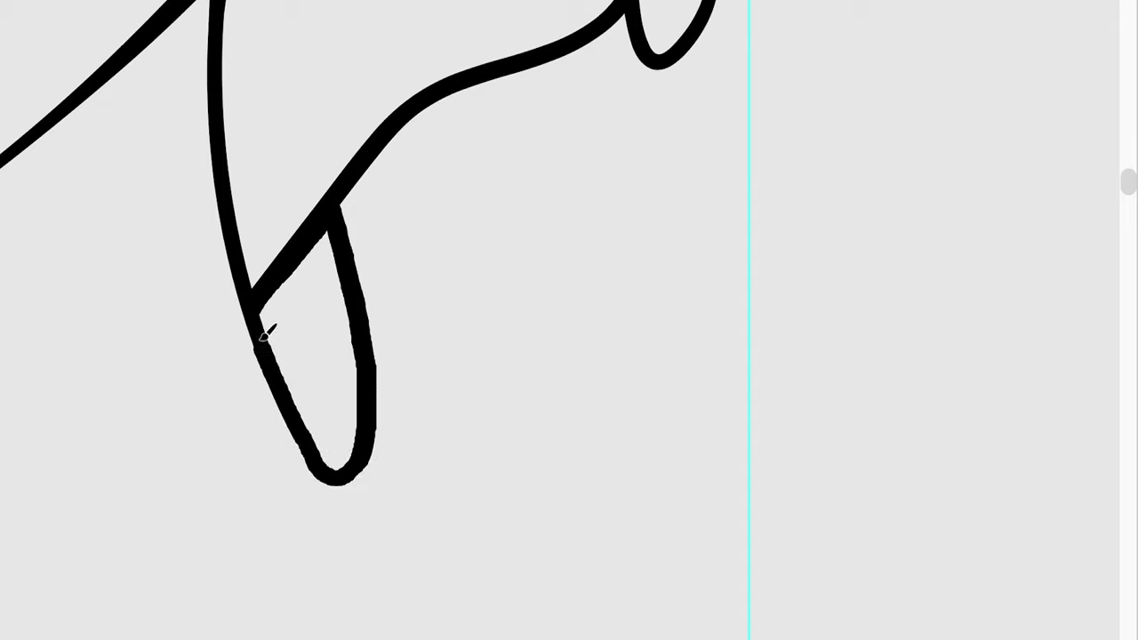
{"action": "scroll", "coordinate": [264, 333], "scroll_direction": "up", "scroll_amount": 3}
{"action": "left_click", "coordinate": [461, 495]}
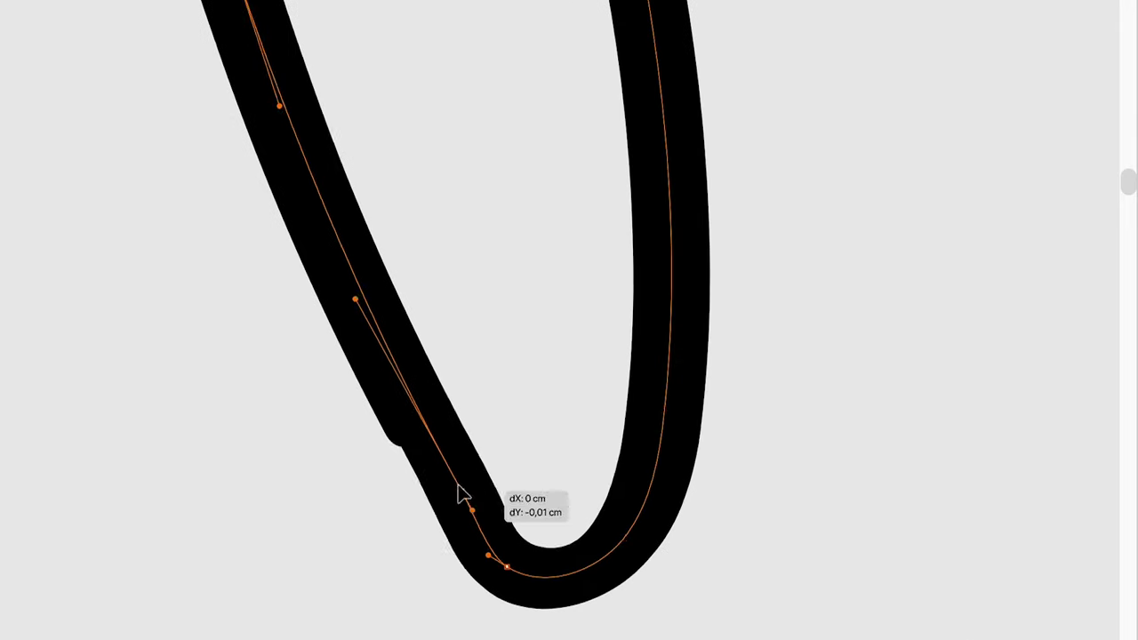
{"action": "scroll", "coordinate": [462, 495], "scroll_direction": "down", "scroll_amount": 2}
{"action": "scroll", "coordinate": [528, 274], "scroll_direction": "down", "scroll_amount": 3}
{"action": "scroll", "coordinate": [413, 453], "scroll_direction": "down", "scroll_amount": 2}
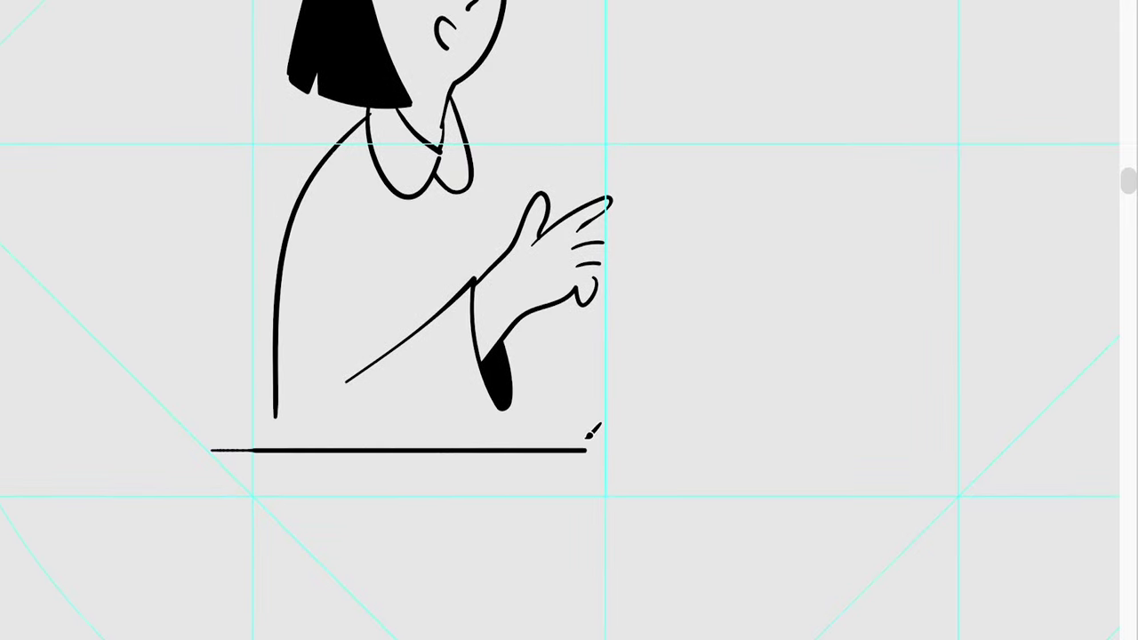
{"action": "scroll", "coordinate": [506, 510], "scroll_direction": "up", "scroll_amount": 2}
{"action": "left_click_drag", "start_coordinate": [452, 548], "coordinate": [483, 506]}
{"action": "scroll", "coordinate": [353, 472], "scroll_direction": "up", "scroll_amount": 1}
{"action": "key", "text": "ctrl+z"}
Pull the vertical stroke's end down to the baseline and reshape the black oval's end node.
{"action": "left_click_drag", "start_coordinate": [241, 481], "coordinate": [244, 543]}
{"action": "scroll", "coordinate": [493, 246], "scroll_direction": "down", "scroll_amount": 2}
{"action": "scroll", "coordinate": [515, 343], "scroll_direction": "up", "scroll_amount": 2}
{"action": "scroll", "coordinate": [495, 442], "scroll_direction": "up", "scroll_amount": 1}
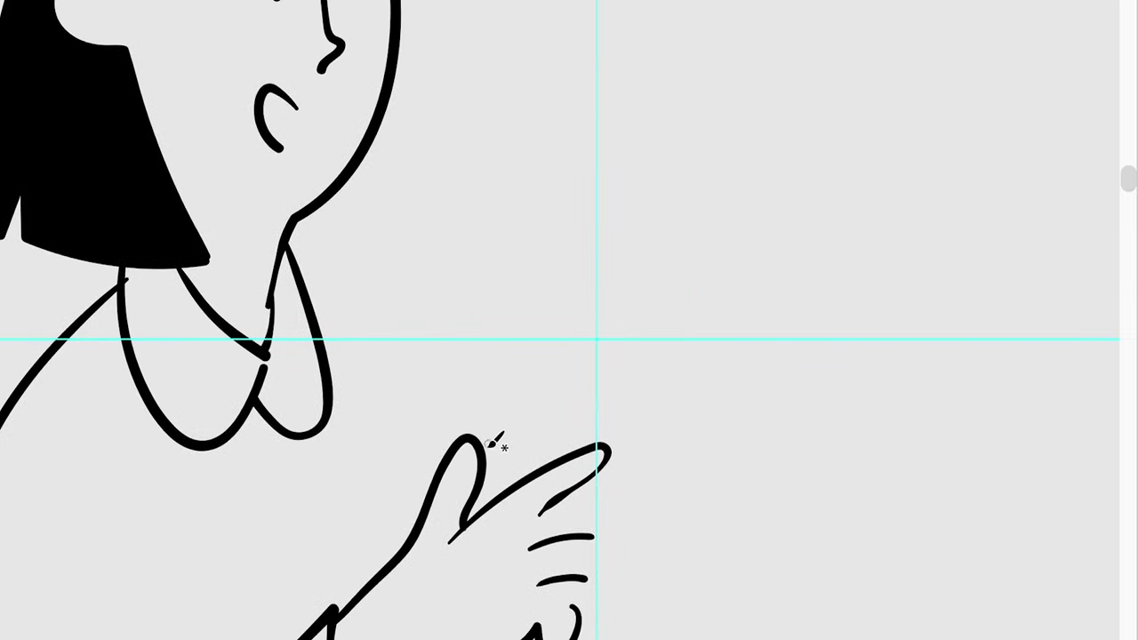
{"action": "scroll", "coordinate": [770, 364], "scroll_direction": "up", "scroll_amount": 3}
{"action": "left_click_drag", "start_coordinate": [714, 157], "coordinate": [456, 68]}
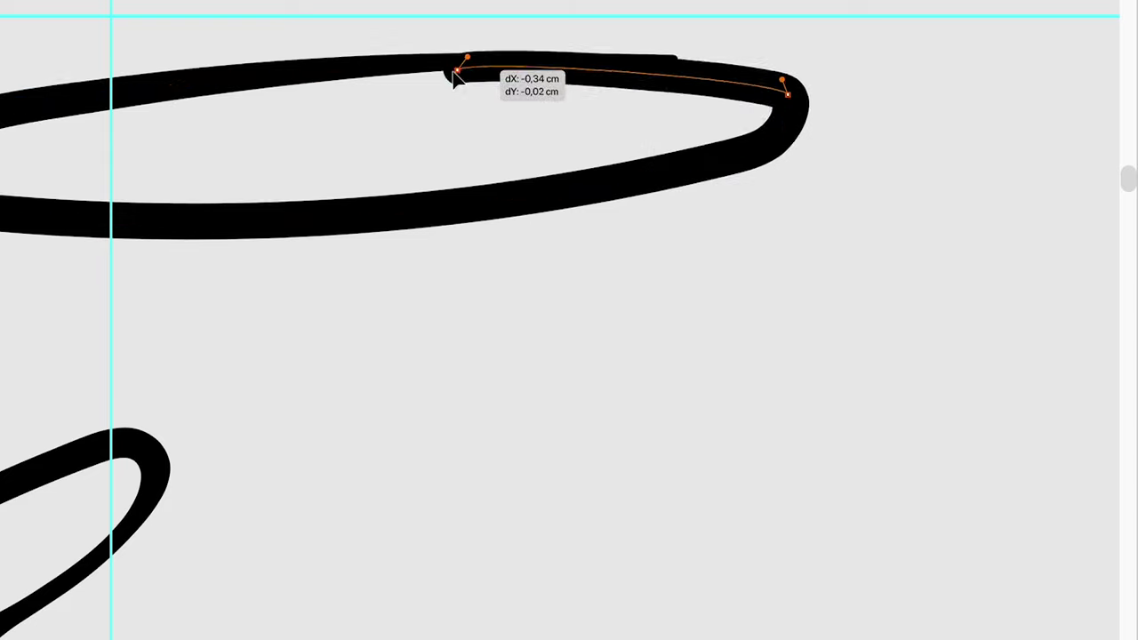
{"action": "scroll", "coordinate": [400, 365], "scroll_direction": "down", "scroll_amount": 1}
{"action": "scroll", "coordinate": [399, 365], "scroll_direction": "down", "scroll_amount": 2}
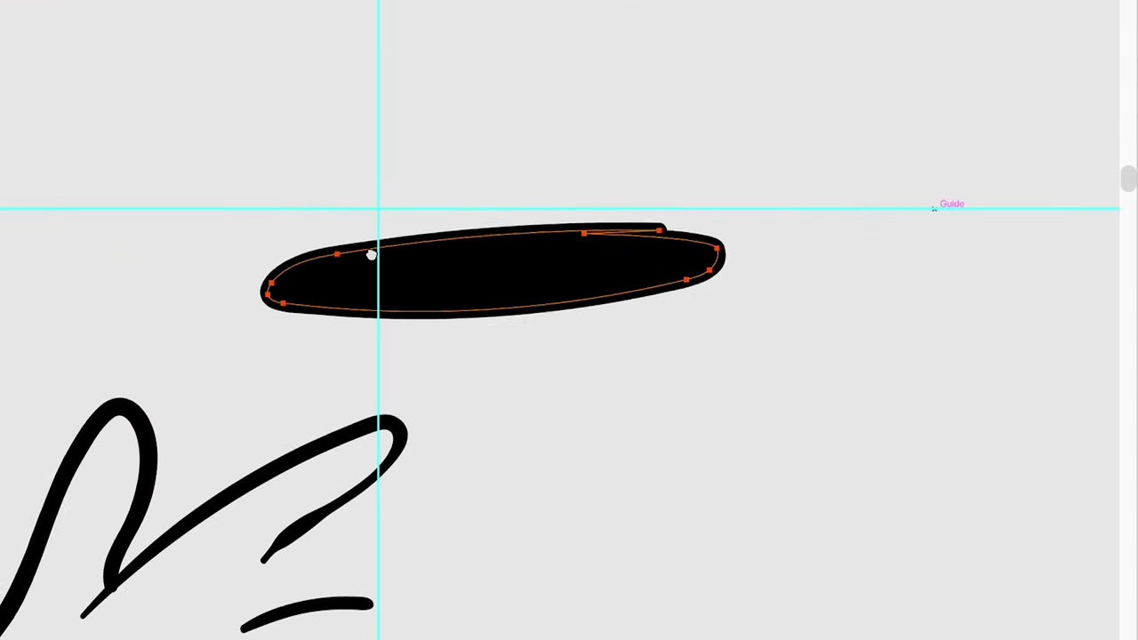
{"action": "scroll", "coordinate": [518, 272], "scroll_direction": "up", "scroll_amount": 2}
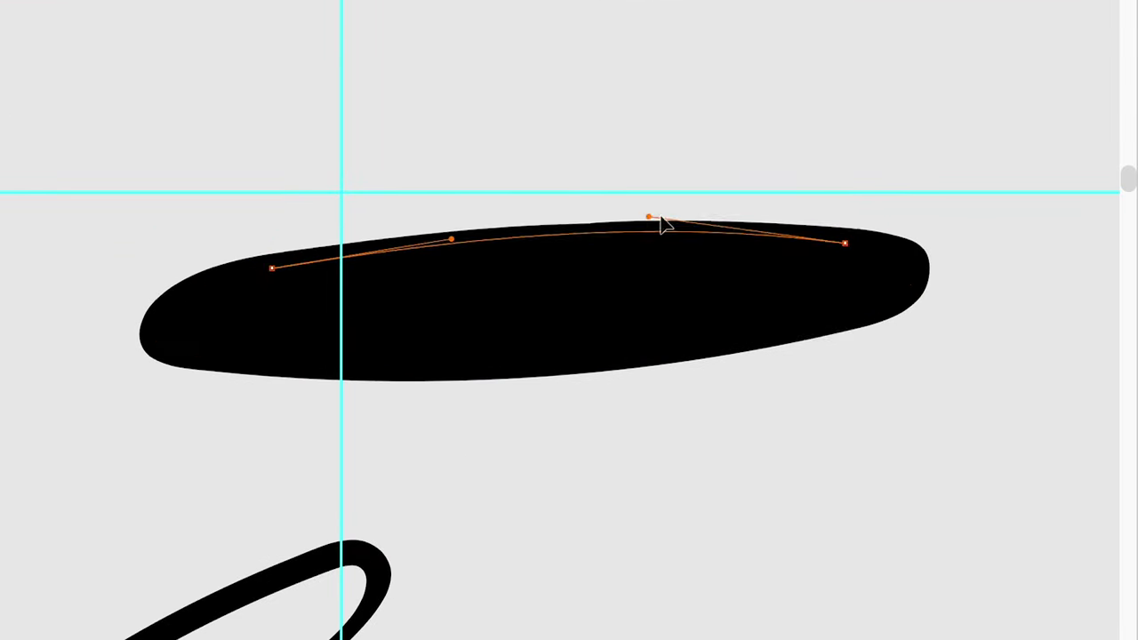
{"action": "scroll", "coordinate": [447, 279], "scroll_direction": "down", "scroll_amount": 1}
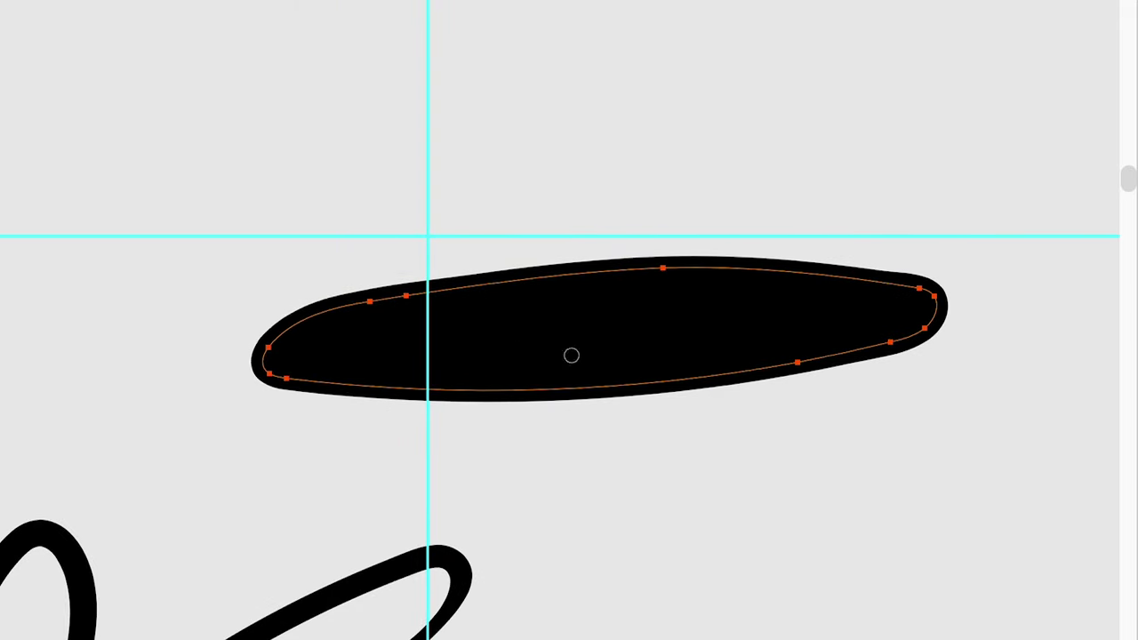
With the Paint Brush, remove trial strokes, lower the black oval and draw the cup's right side.
{"action": "scroll", "coordinate": [617, 275], "scroll_direction": "down", "scroll_amount": 2}
{"action": "key", "text": "b"}
{"action": "scroll", "coordinate": [433, 364], "scroll_direction": "up", "scroll_amount": 1}
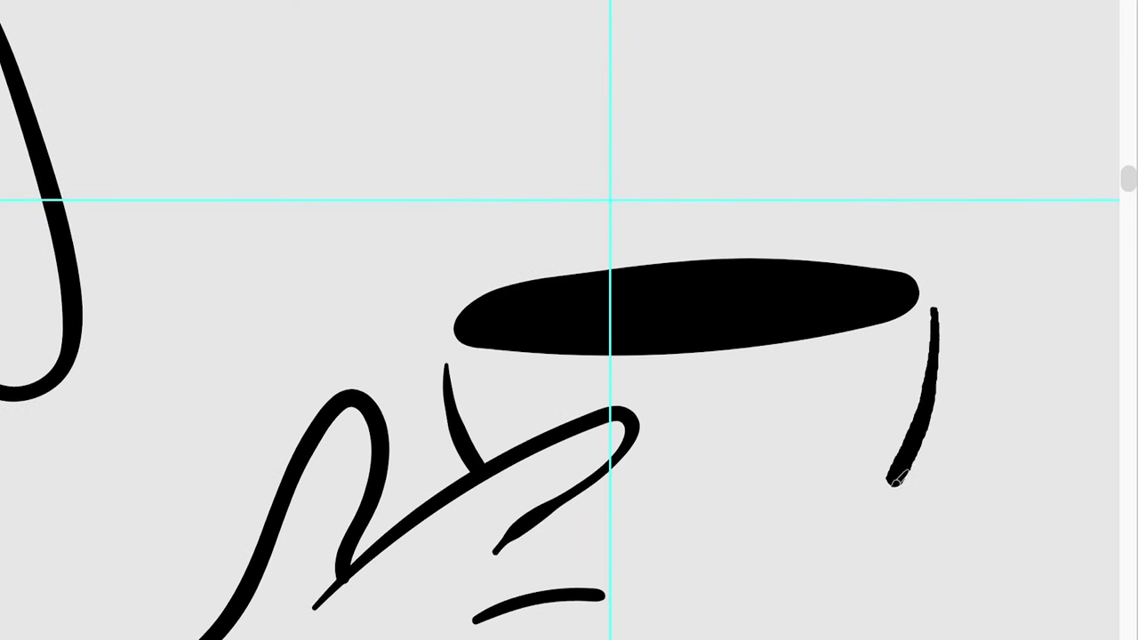
{"action": "key", "text": "ctrl+z"}
{"action": "key", "text": "ctrl+z"}
{"action": "left_click_drag", "start_coordinate": [787, 340], "coordinate": [787, 380]}
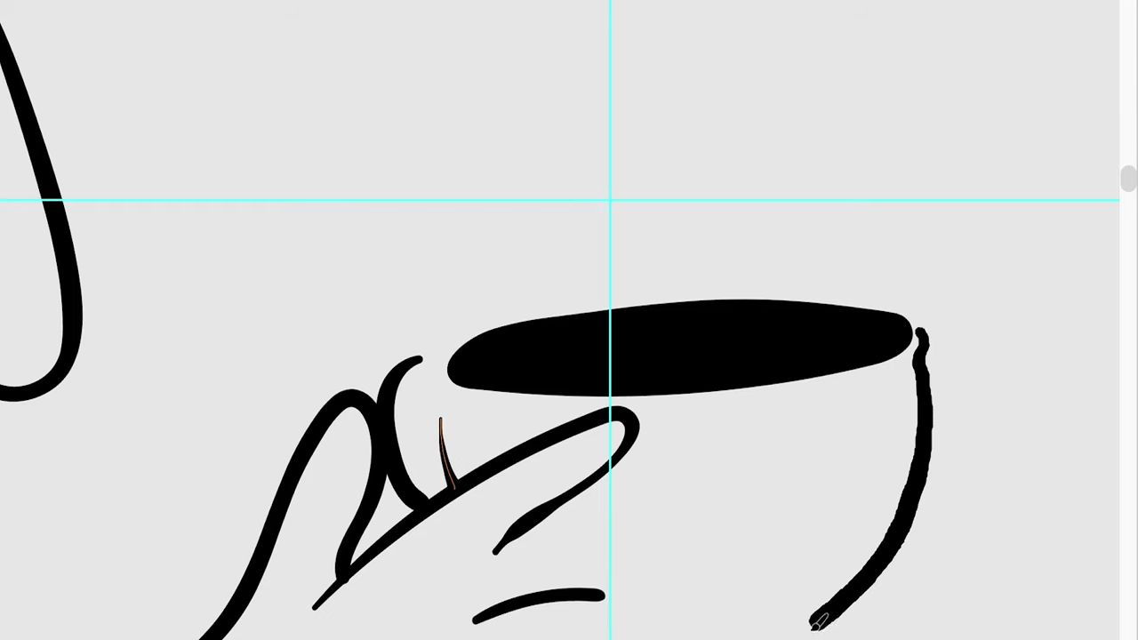
{"action": "scroll", "coordinate": [775, 538], "scroll_direction": "down", "scroll_amount": 1}
{"action": "left_click_drag", "start_coordinate": [824, 279], "coordinate": [594, 536]}
Add a thin vertical fold on the sweater body and a short diagonal stroke at the neck.
{"action": "scroll", "coordinate": [685, 536], "scroll_direction": "down", "scroll_amount": 3}
{"action": "scroll", "coordinate": [522, 371], "scroll_direction": "up", "scroll_amount": 1}
{"action": "scroll", "coordinate": [521, 371], "scroll_direction": "up", "scroll_amount": 2}
{"action": "scroll", "coordinate": [182, 440], "scroll_direction": "up", "scroll_amount": 2}
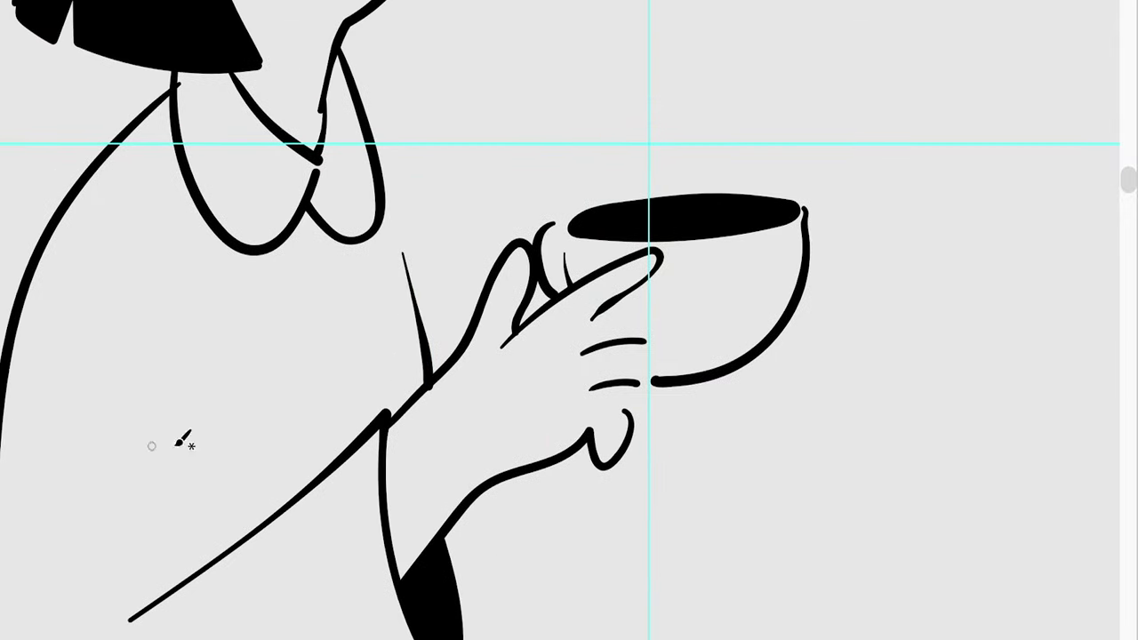
{"action": "scroll", "coordinate": [382, 318], "scroll_direction": "down", "scroll_amount": 2}
{"action": "left_click_drag", "start_coordinate": [401, 286], "coordinate": [425, 490]}
{"action": "scroll", "coordinate": [418, 480], "scroll_direction": "down", "scroll_amount": 2}
{"action": "scroll", "coordinate": [527, 371], "scroll_direction": "up", "scroll_amount": 3}
{"action": "scroll", "coordinate": [527, 371], "scroll_direction": "up", "scroll_amount": 3}
{"action": "scroll", "coordinate": [325, 221], "scroll_direction": "up", "scroll_amount": 2}
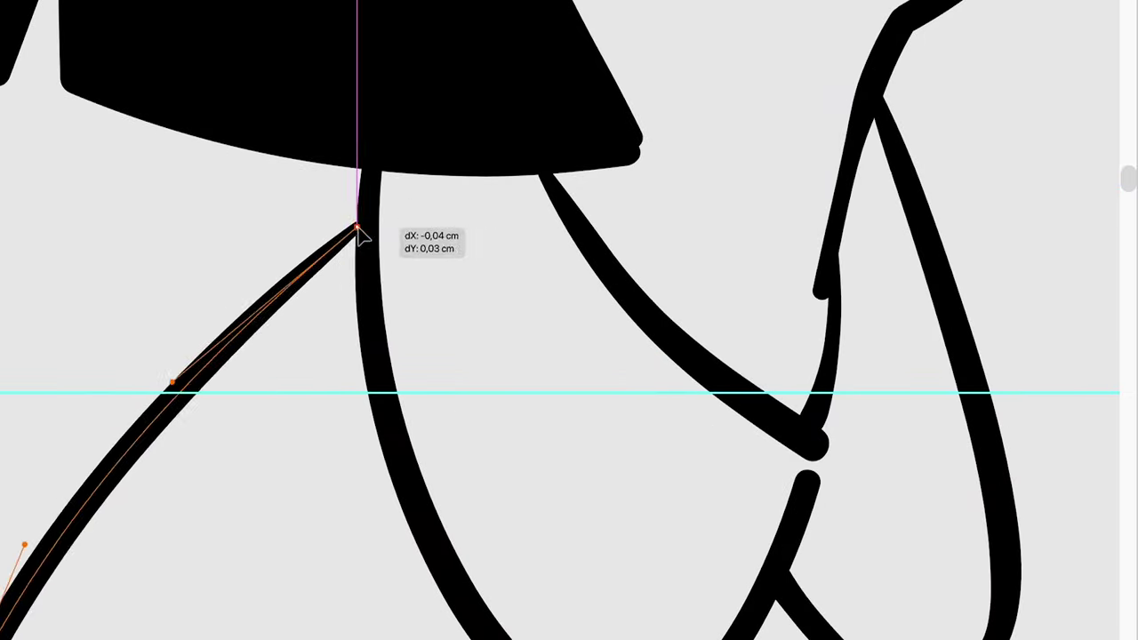
{"action": "scroll", "coordinate": [358, 229], "scroll_direction": "down", "scroll_amount": 4}
{"action": "mouse_move", "coordinate": [449, 165]}
{"action": "left_mouse_down"}
{"action": "mouse_move", "coordinate": [521, 215]}
{"action": "mouse_move", "coordinate": [599, 299]}
{"action": "left_mouse_up"}
Draw a curved stroke below the hand to form the cup's bowl.
{"action": "scroll", "coordinate": [599, 452], "scroll_direction": "down", "scroll_amount": 3}
{"action": "scroll", "coordinate": [482, 457], "scroll_direction": "up", "scroll_amount": 2}
{"action": "scroll", "coordinate": [495, 364], "scroll_direction": "up", "scroll_amount": 3}
{"action": "scroll", "coordinate": [511, 391], "scroll_direction": "down", "scroll_amount": 3}
{"action": "left_click_drag", "start_coordinate": [511, 390], "coordinate": [508, 403]}
{"action": "left_click_drag", "start_coordinate": [429, 480], "coordinate": [584, 399]}
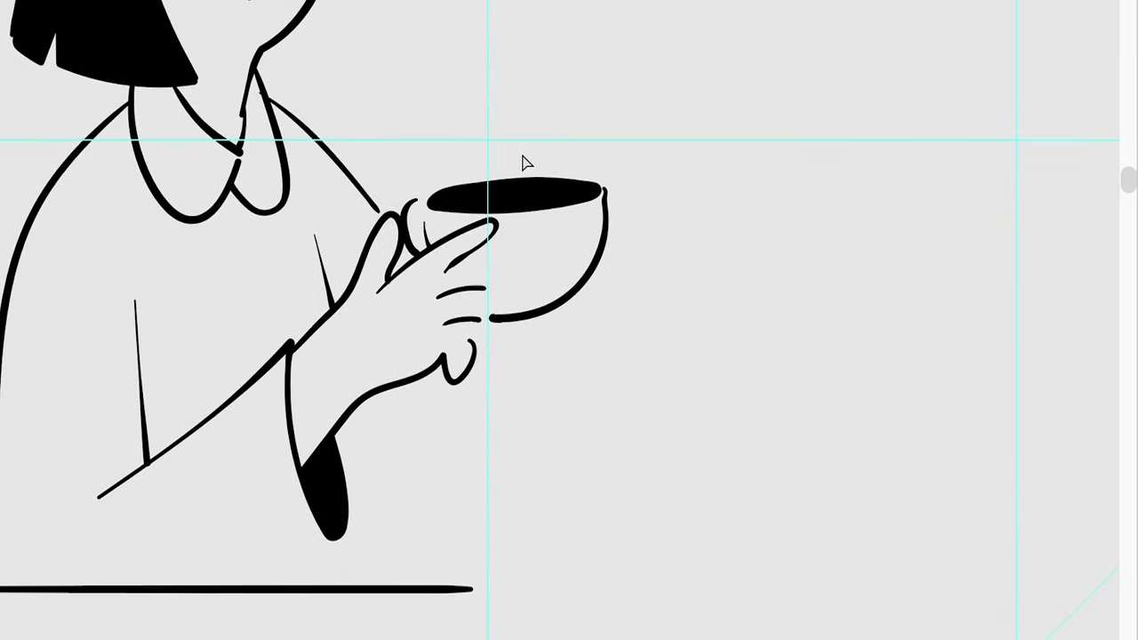
Replace the large outline with a shield-shaped outline around the cup.
{"action": "key", "text": "ctrl+z"}
{"action": "scroll", "coordinate": [541, 279], "scroll_direction": "up", "scroll_amount": 2}
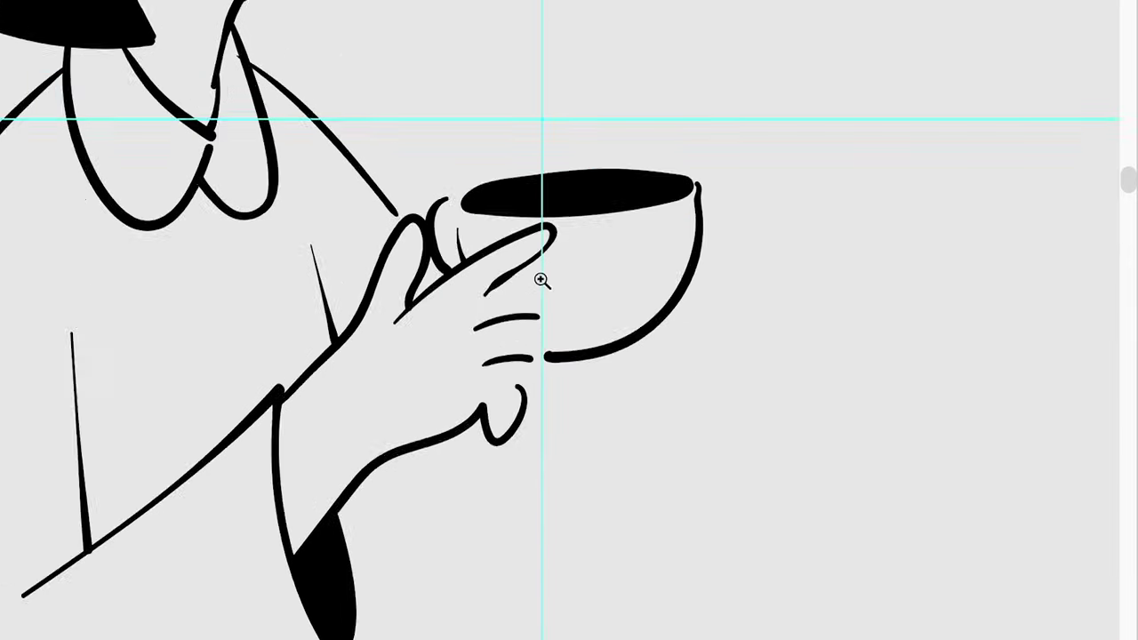
{"action": "scroll", "coordinate": [540, 279], "scroll_direction": "up", "scroll_amount": 2}
{"action": "scroll", "coordinate": [713, 145], "scroll_direction": "down", "scroll_amount": 2}
{"action": "left_click_drag", "start_coordinate": [747, 182], "coordinate": [578, 613]}
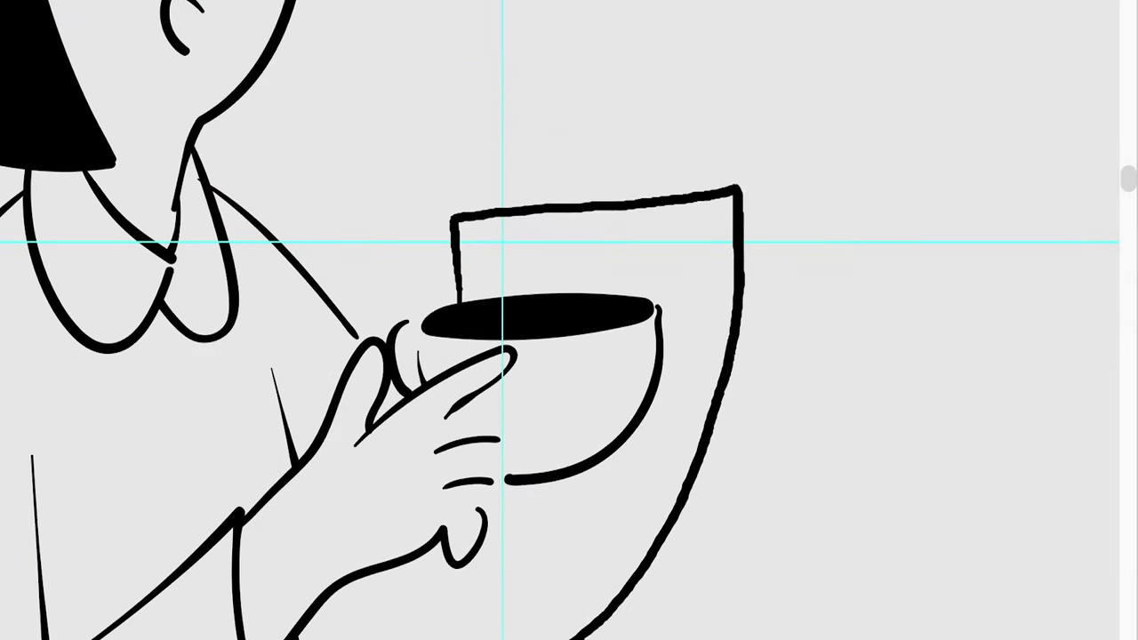
{"action": "scroll", "coordinate": [578, 613], "scroll_direction": "down", "scroll_amount": 3}
{"action": "scroll", "coordinate": [533, 534], "scroll_direction": "up", "scroll_amount": 2}
{"action": "scroll", "coordinate": [425, 542], "scroll_direction": "up", "scroll_amount": 3}
{"action": "scroll", "coordinate": [425, 543], "scroll_direction": "up", "scroll_amount": 3}
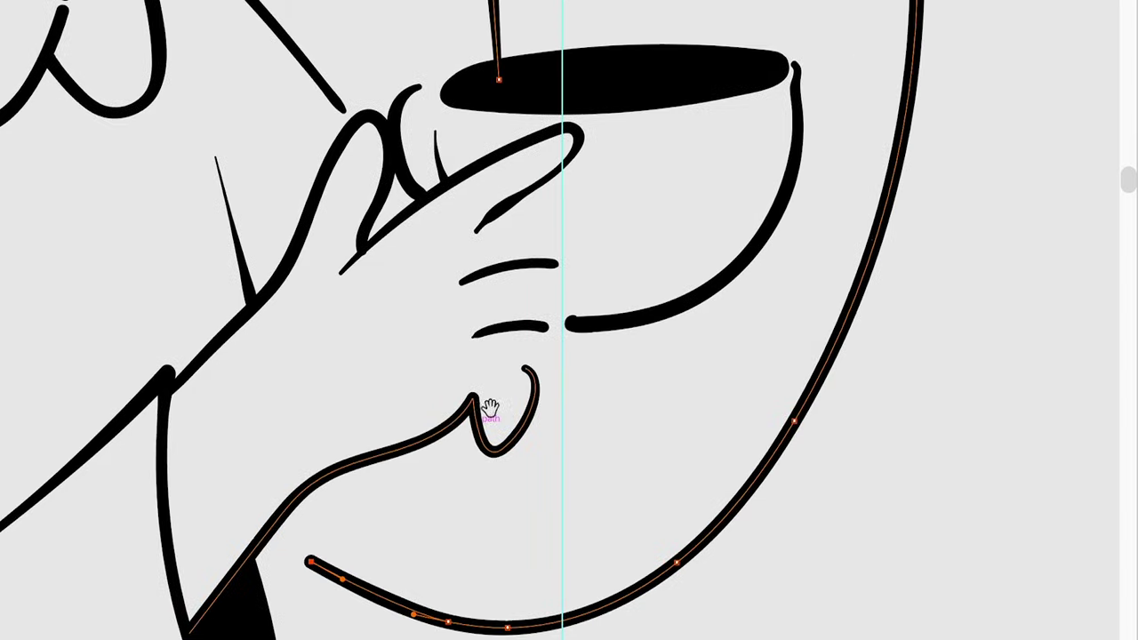
{"action": "scroll", "coordinate": [489, 406], "scroll_direction": "down", "scroll_amount": 2}
{"action": "scroll", "coordinate": [490, 231], "scroll_direction": "up", "scroll_amount": 2}
With the Node tool, nudge the shield's lower-left endpoint and an anchor on the hand curve.
{"action": "key", "text": "v"}
{"action": "key", "text": "a"}
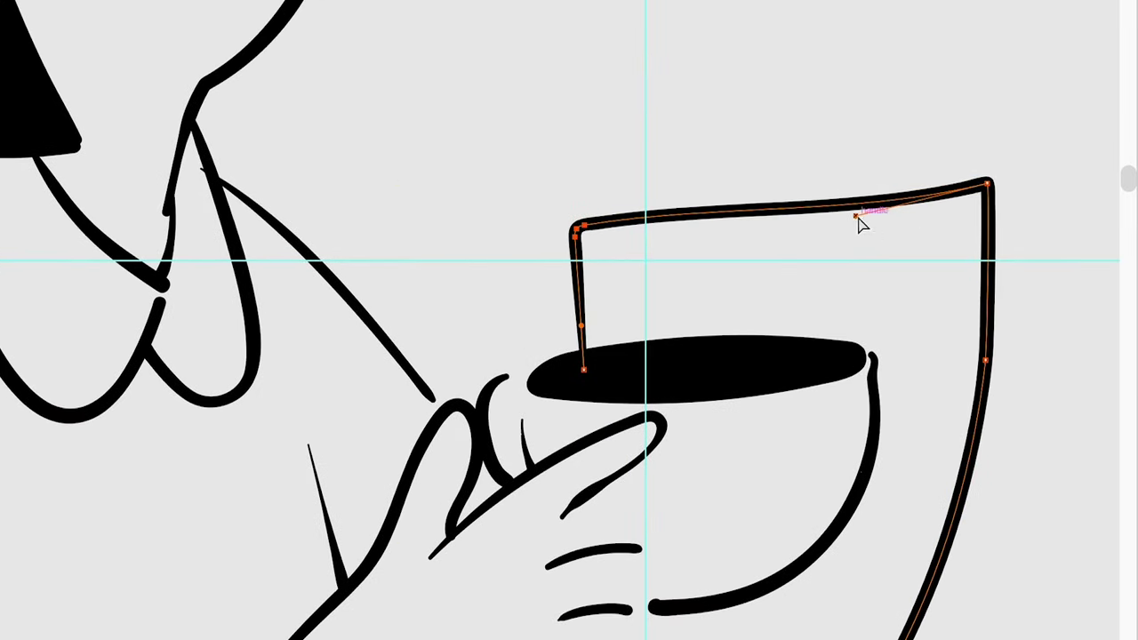
{"action": "scroll", "coordinate": [592, 325], "scroll_direction": "down", "scroll_amount": 3}
{"action": "scroll", "coordinate": [533, 427], "scroll_direction": "up", "scroll_amount": 3}
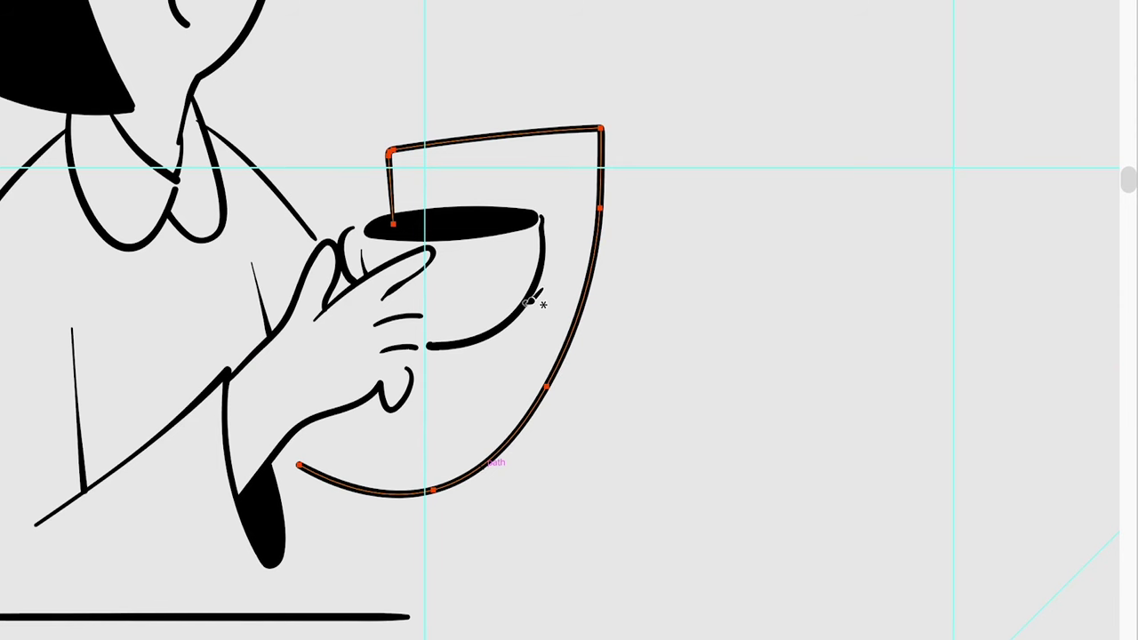
{"action": "scroll", "coordinate": [450, 377], "scroll_direction": "up", "scroll_amount": 5}
{"action": "left_click_drag", "start_coordinate": [299, 464], "coordinate": [297, 463]}
{"action": "scroll", "coordinate": [548, 376], "scroll_direction": "down", "scroll_amount": 4}
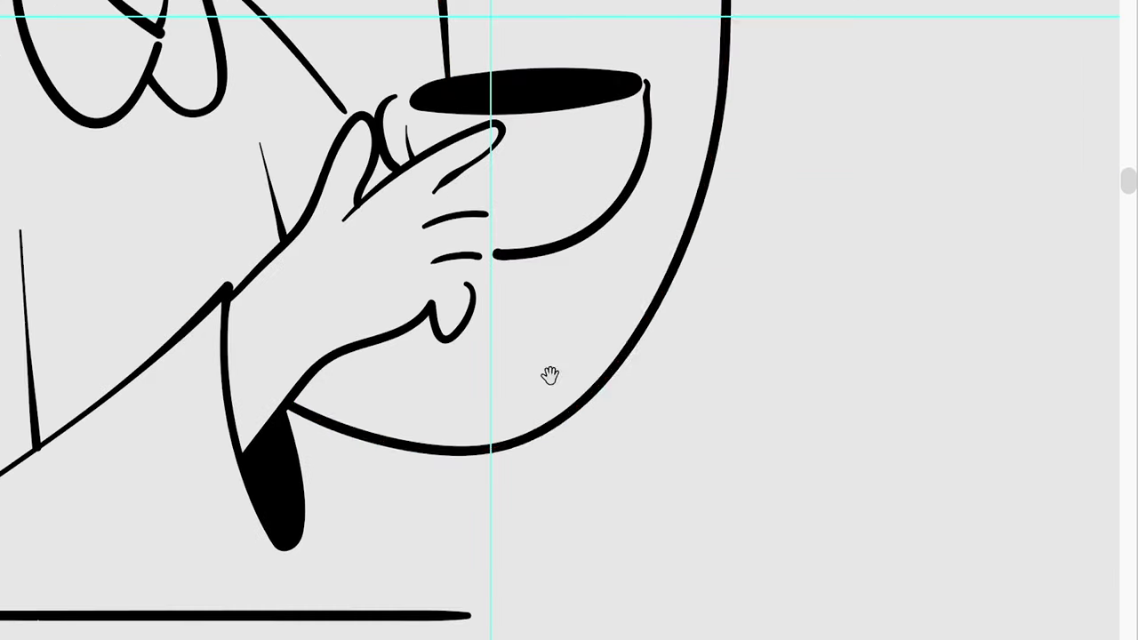
{"action": "scroll", "coordinate": [444, 355], "scroll_direction": "down", "scroll_amount": 3}
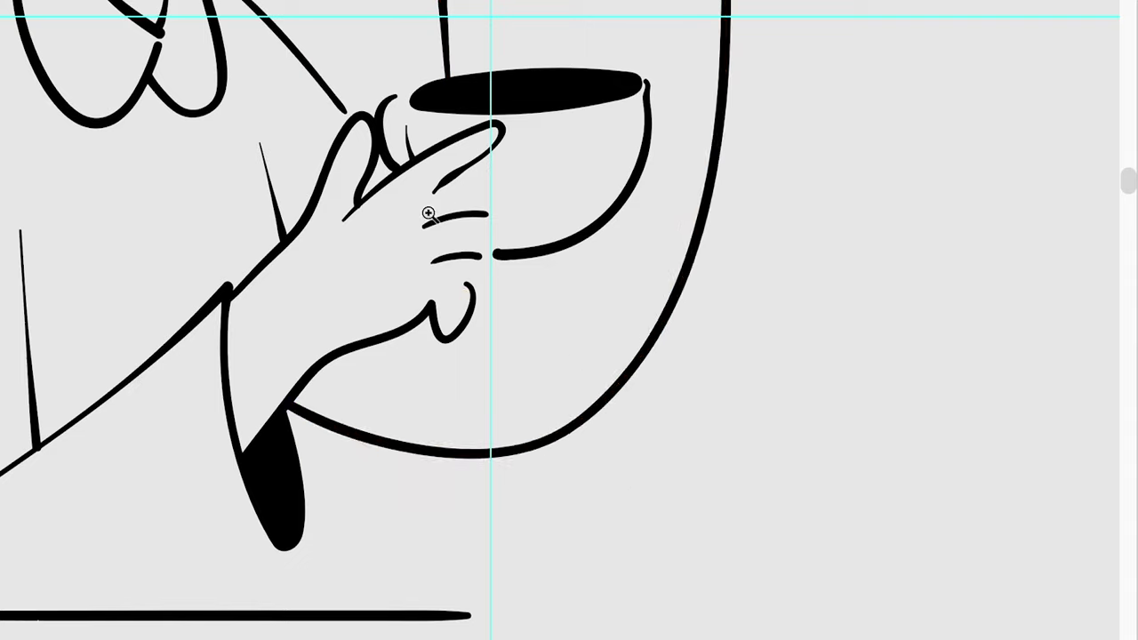
{"action": "scroll", "coordinate": [507, 317], "scroll_direction": "up", "scroll_amount": 3}
{"action": "scroll", "coordinate": [488, 436], "scroll_direction": "up", "scroll_amount": 2}
{"action": "left_click_drag", "start_coordinate": [639, 515], "coordinate": [640, 517]}
Bend the curved wrist stroke into a new curve.
{"action": "left_click", "coordinate": [622, 453]}
{"action": "scroll", "coordinate": [622, 454], "scroll_direction": "down", "scroll_amount": 3}
{"action": "scroll", "coordinate": [578, 224], "scroll_direction": "up", "scroll_amount": 3}
{"action": "left_click_drag", "start_coordinate": [577, 218], "coordinate": [541, 263]}
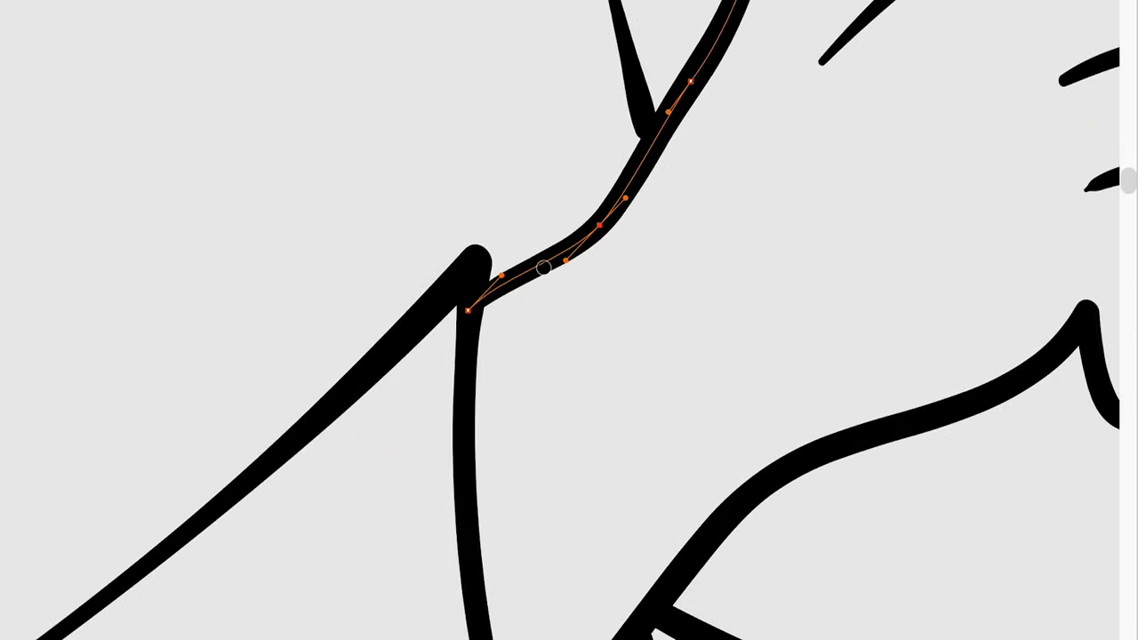
{"action": "scroll", "coordinate": [631, 310], "scroll_direction": "down", "scroll_amount": 3}
{"action": "scroll", "coordinate": [528, 347], "scroll_direction": "up", "scroll_amount": 3}
{"action": "scroll", "coordinate": [527, 347], "scroll_direction": "down", "scroll_amount": 3}
Move the sleeve line's lower end up and right, and smooth the wrist line's curve.
{"action": "left_click_drag", "start_coordinate": [148, 554], "coordinate": [221, 507]}
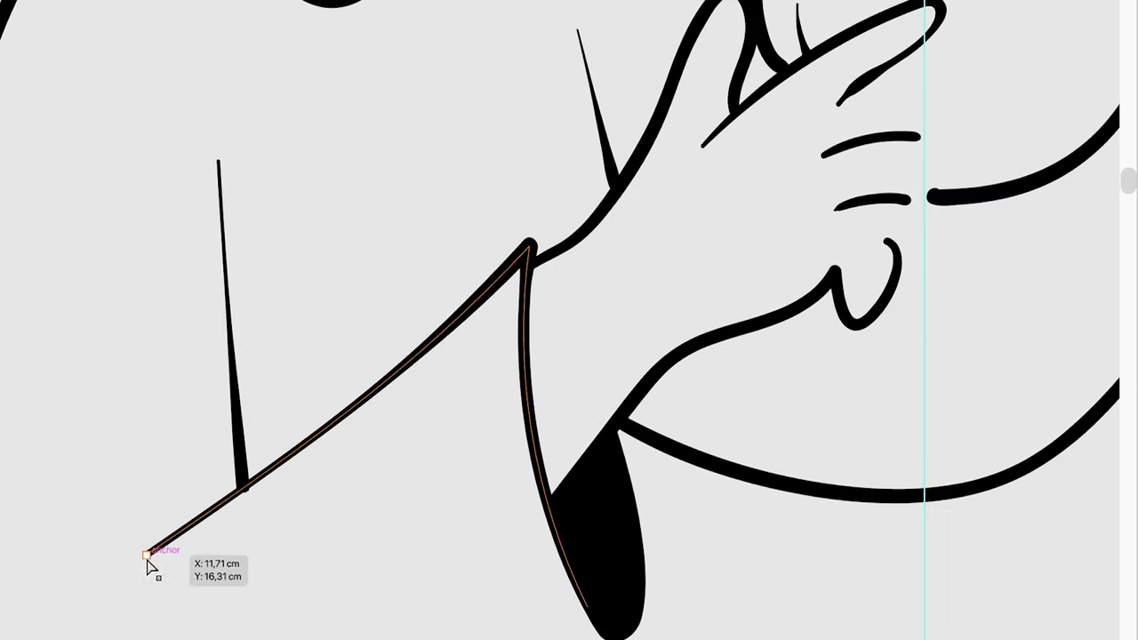
{"action": "scroll", "coordinate": [522, 349], "scroll_direction": "down", "scroll_amount": 3}
{"action": "scroll", "coordinate": [522, 350], "scroll_direction": "up", "scroll_amount": 3}
{"action": "scroll", "coordinate": [522, 349], "scroll_direction": "up", "scroll_amount": 3}
{"action": "left_click_drag", "start_coordinate": [500, 229], "coordinate": [483, 284]}
{"action": "left_click_drag", "start_coordinate": [613, 168], "coordinate": [620, 178]}
{"action": "scroll", "coordinate": [621, 178], "scroll_direction": "down", "scroll_amount": 3}
{"action": "scroll", "coordinate": [573, 262], "scroll_direction": "up", "scroll_amount": 3}
Curve the top edge of the outline behind the cup and pull its left end onto the wrist.
{"action": "left_click", "coordinate": [444, 374]}
{"action": "scroll", "coordinate": [586, 254], "scroll_direction": "down", "scroll_amount": 3}
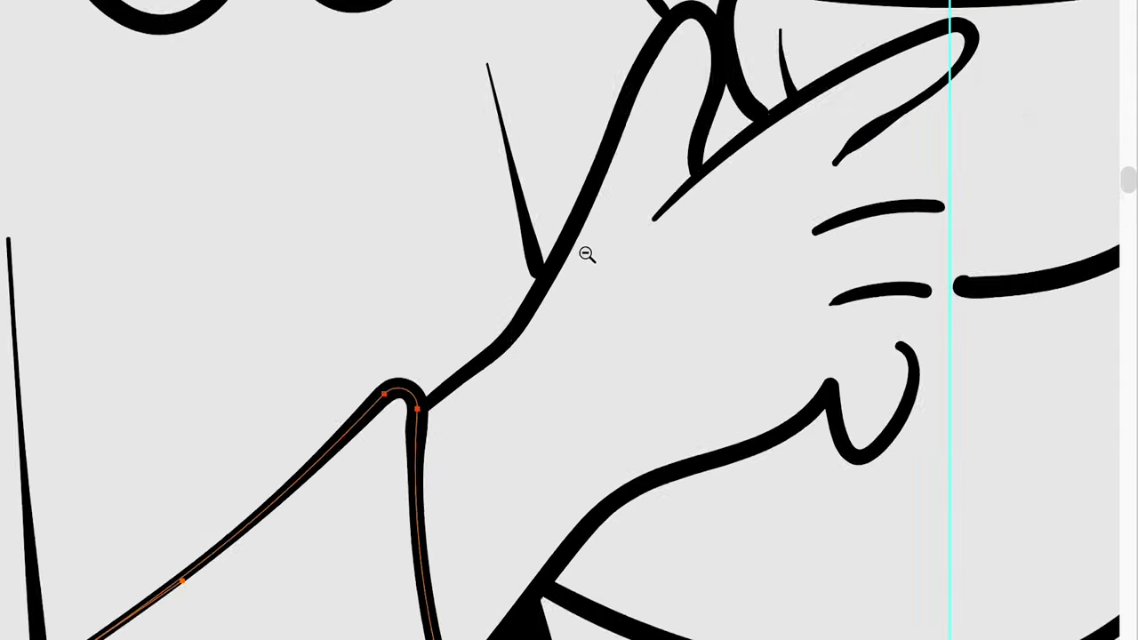
{"action": "scroll", "coordinate": [545, 293], "scroll_direction": "down", "scroll_amount": 3}
{"action": "scroll", "coordinate": [457, 320], "scroll_direction": "up", "scroll_amount": 5}
{"action": "left_click", "coordinate": [456, 319]}
{"action": "left_click_drag", "start_coordinate": [497, 312], "coordinate": [520, 356]}
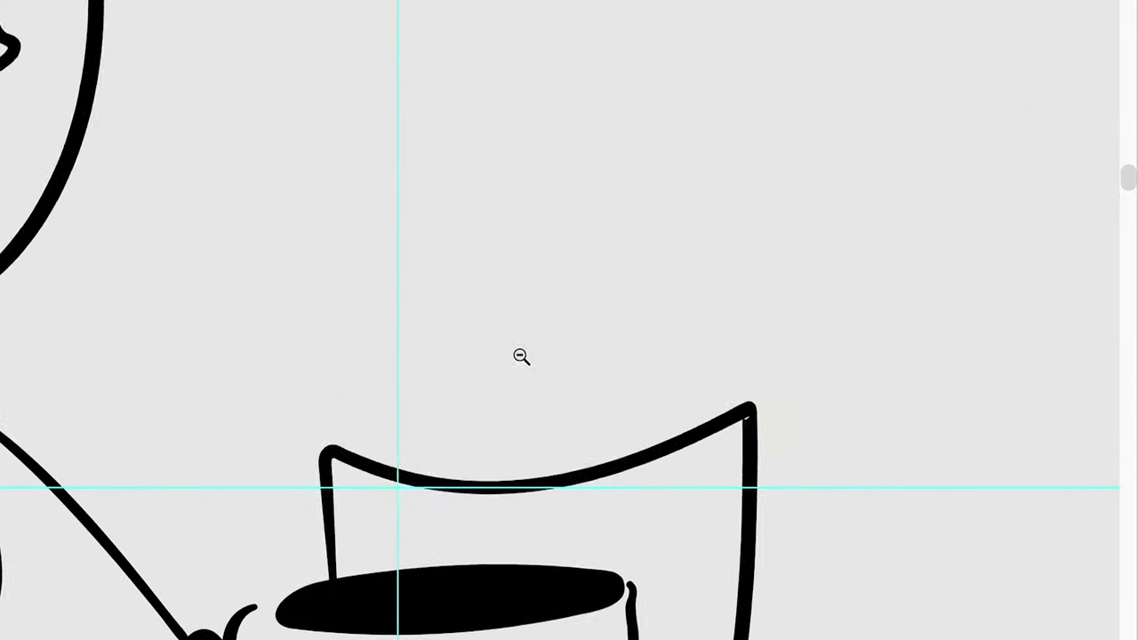
{"action": "scroll", "coordinate": [521, 355], "scroll_direction": "down", "scroll_amount": 3}
{"action": "scroll", "coordinate": [569, 447], "scroll_direction": "up", "scroll_amount": 5}
{"action": "left_click_drag", "start_coordinate": [425, 364], "coordinate": [399, 317]}
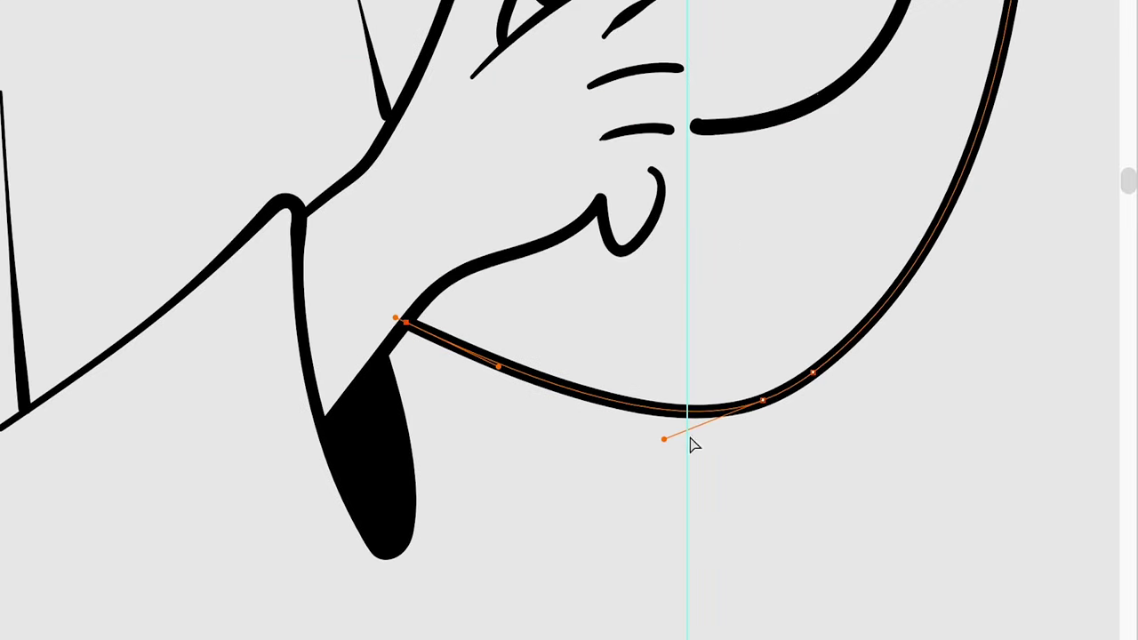
{"action": "scroll", "coordinate": [691, 445], "scroll_direction": "down", "scroll_amount": 3}
{"action": "scroll", "coordinate": [691, 281], "scroll_direction": "down", "scroll_amount": 2}
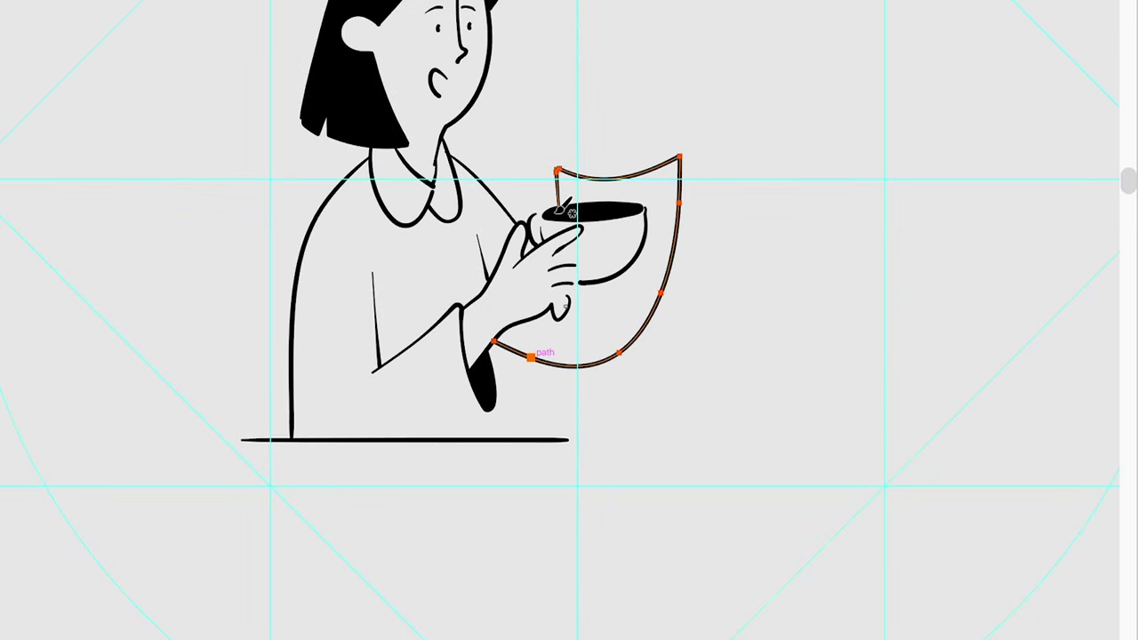
{"action": "left_click", "coordinate": [691, 58]}
{"action": "scroll", "coordinate": [516, 320], "scroll_direction": "up", "scroll_amount": 2}
{"action": "scroll", "coordinate": [448, 604], "scroll_direction": "up", "scroll_amount": 5}
Replace the long stroke with a shorter arm line rising into the hand's hooked thumb.
{"action": "key", "text": "ctrl+z"}
{"action": "left_click_drag", "start_coordinate": [450, 613], "coordinate": [413, 324]}
{"action": "left_click_drag", "start_coordinate": [485, 142], "coordinate": [571, 317]}
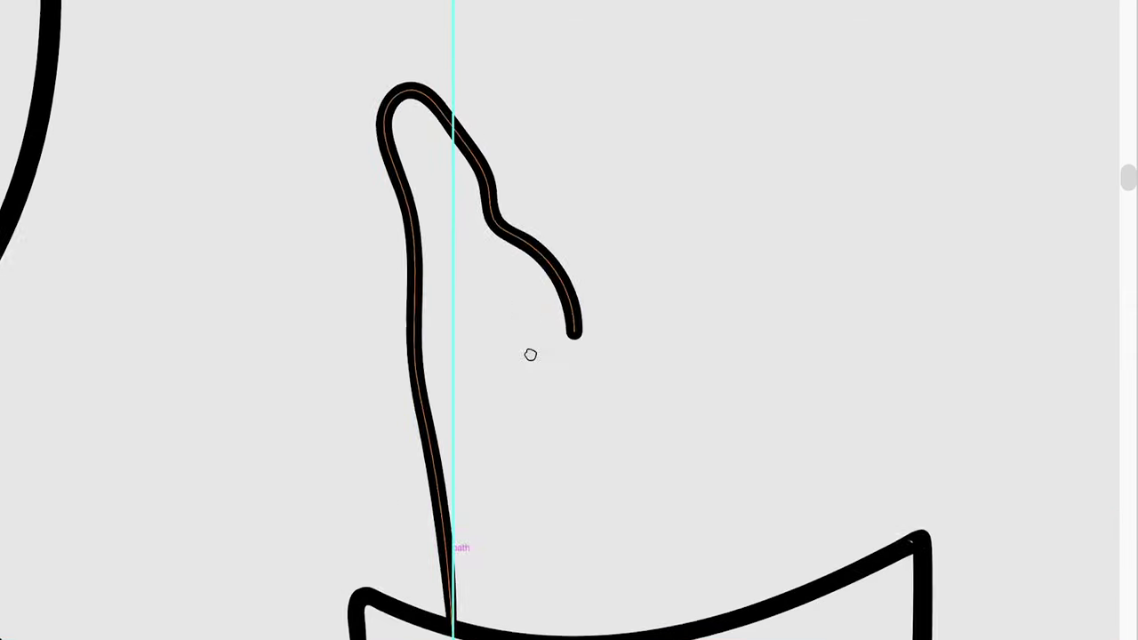
{"action": "scroll", "coordinate": [528, 353], "scroll_direction": "up", "scroll_amount": 3}
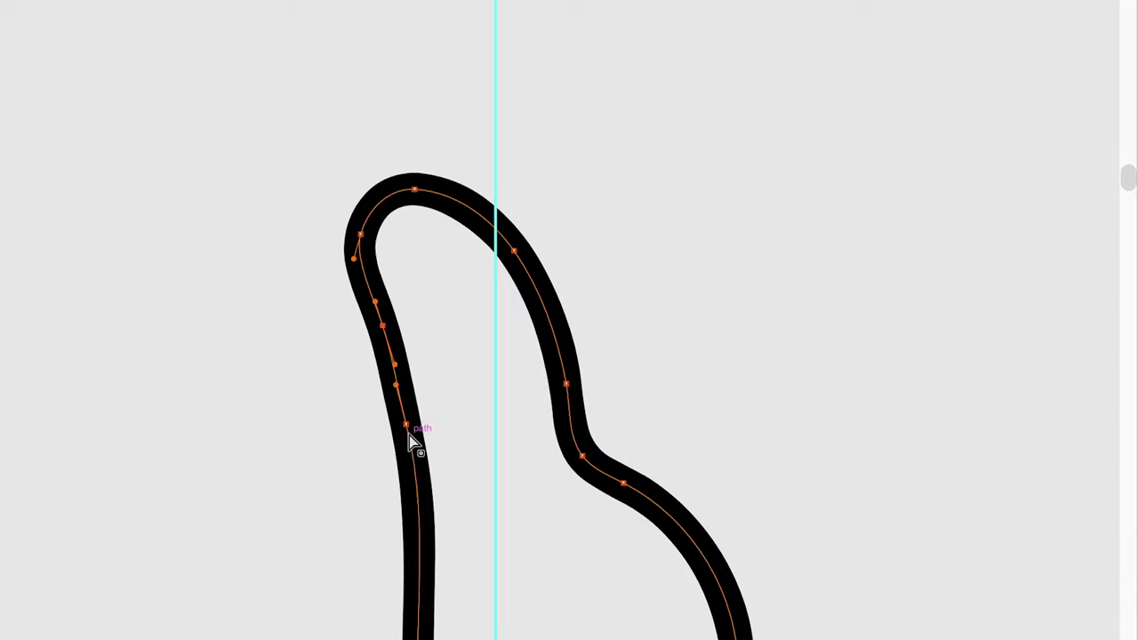
{"action": "scroll", "coordinate": [551, 358], "scroll_direction": "down", "scroll_amount": 3}
{"action": "scroll", "coordinate": [540, 254], "scroll_direction": "down", "scroll_amount": 2}
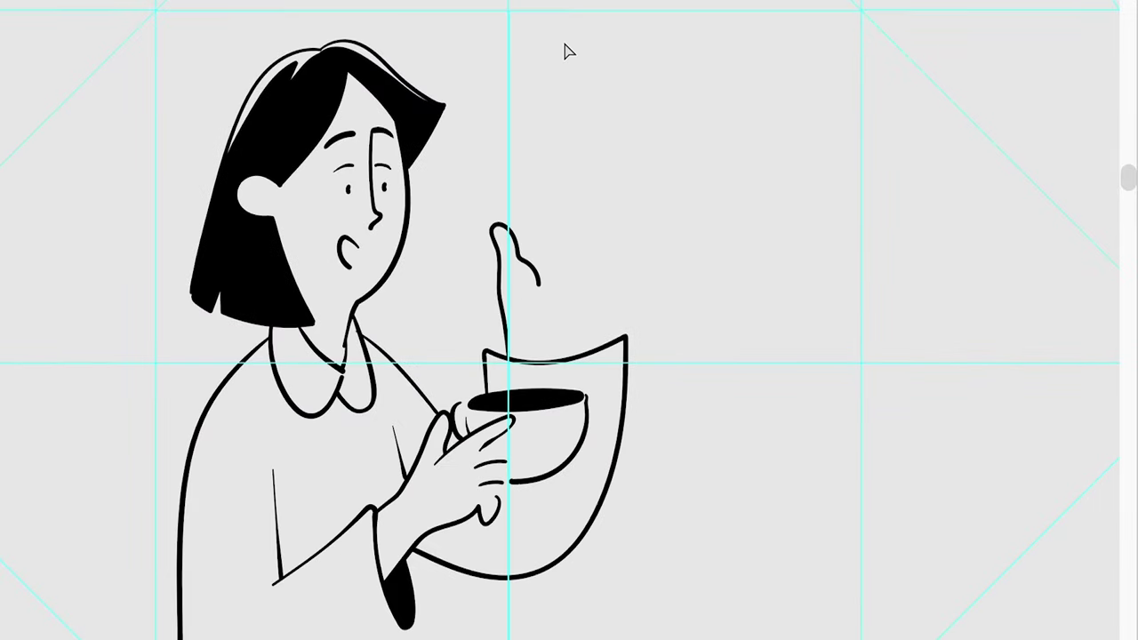
{"action": "scroll", "coordinate": [513, 261], "scroll_direction": "up", "scroll_amount": 5}
{"action": "scroll", "coordinate": [556, 255], "scroll_direction": "up", "scroll_amount": 3}
Nudge one of the eyes upward.
{"action": "left_click_drag", "start_coordinate": [556, 254], "coordinate": [516, 284]}
{"action": "scroll", "coordinate": [579, 347], "scroll_direction": "down", "scroll_amount": 5}
{"action": "scroll", "coordinate": [580, 348], "scroll_direction": "up", "scroll_amount": 2}
{"action": "scroll", "coordinate": [542, 356], "scroll_direction": "up", "scroll_amount": 1}
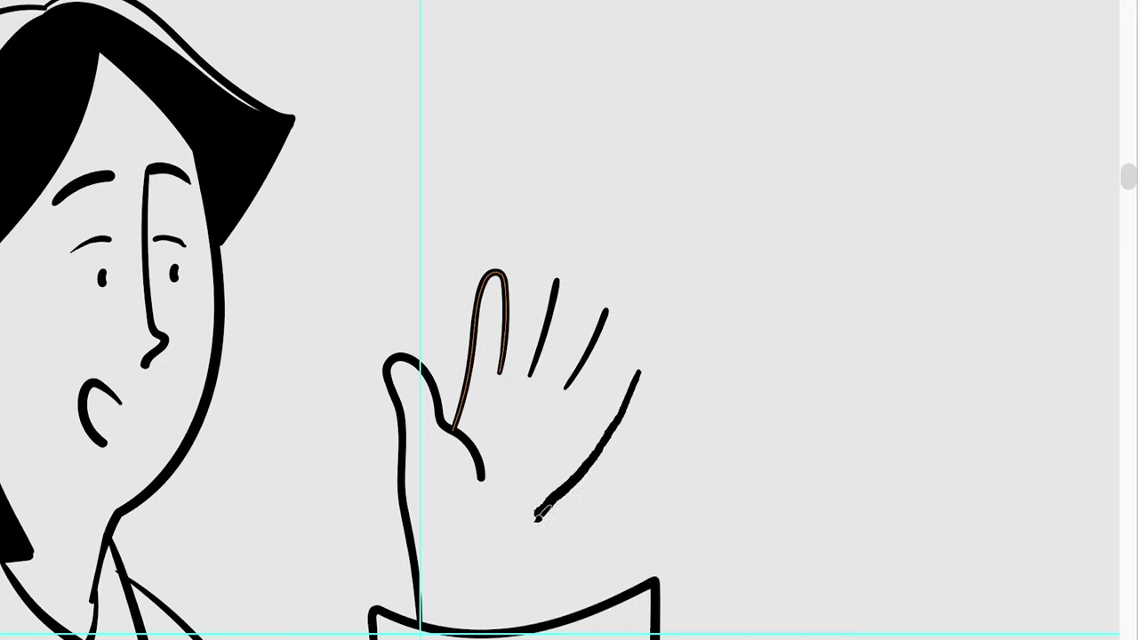
{"action": "scroll", "coordinate": [537, 514], "scroll_direction": "down", "scroll_amount": 3}
{"action": "scroll", "coordinate": [574, 430], "scroll_direction": "up", "scroll_amount": 2}
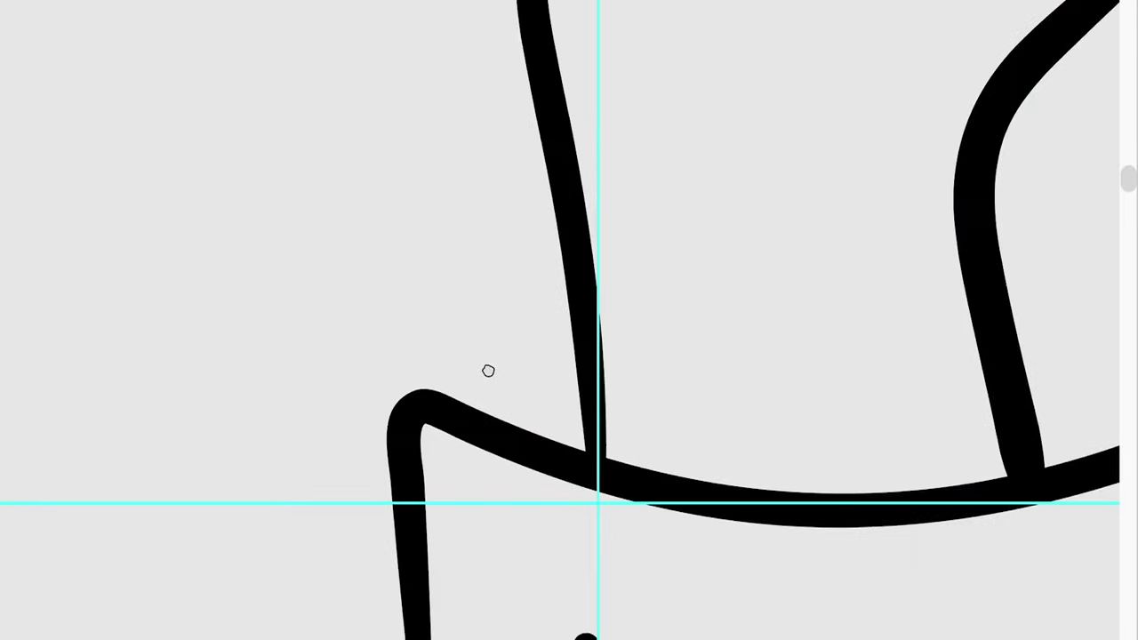
Ink the sleeve cuff corner and top rim black, and brush a curved rose stroke on the cup.
{"action": "left_click_drag", "start_coordinate": [389, 305], "coordinate": [424, 338]}
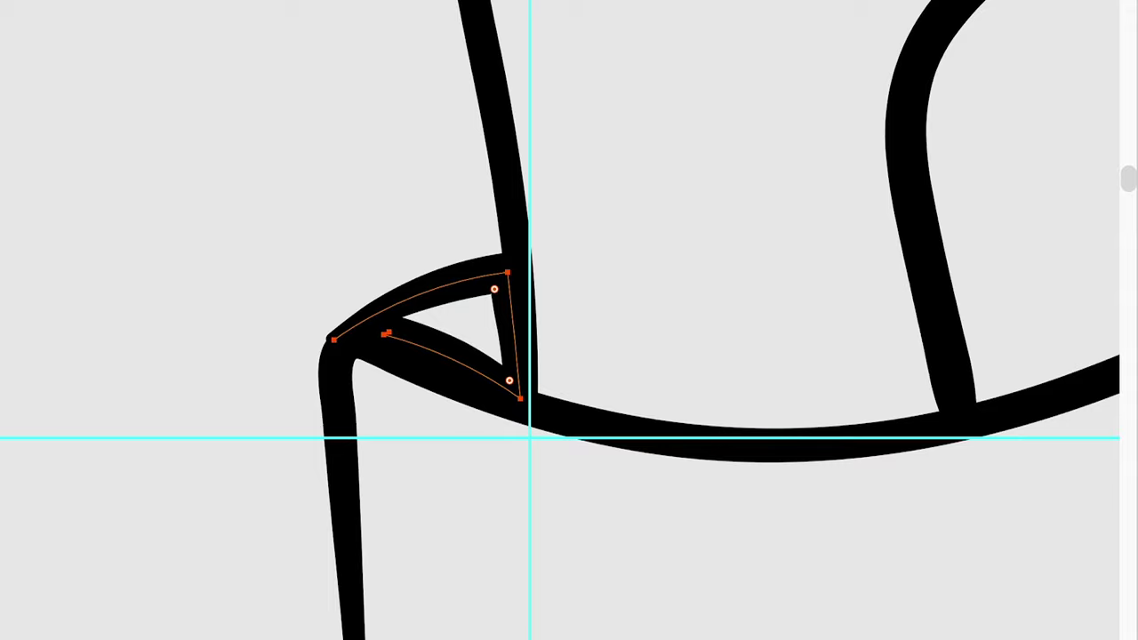
{"action": "left_click_drag", "start_coordinate": [503, 199], "coordinate": [823, 245]}
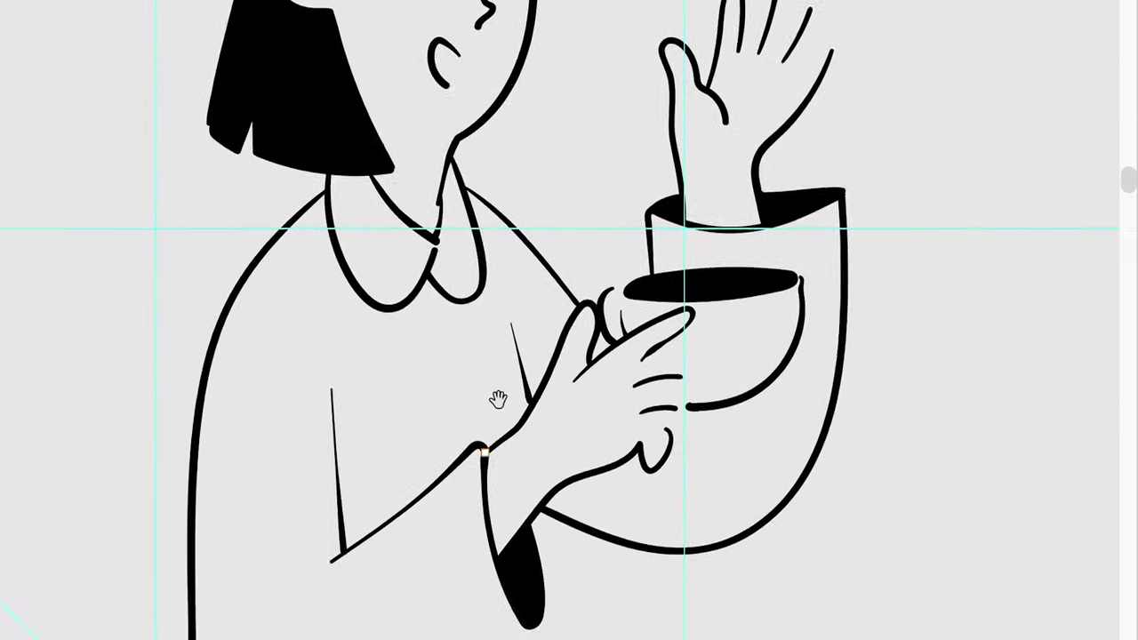
{"action": "mouse_move", "coordinate": [636, 409]}
{"action": "left_mouse_down"}
{"action": "mouse_move", "coordinate": [602, 312]}
{"action": "mouse_move", "coordinate": [536, 290]}
{"action": "mouse_move", "coordinate": [618, 414]}
{"action": "mouse_move", "coordinate": [700, 439]}
{"action": "left_mouse_up"}
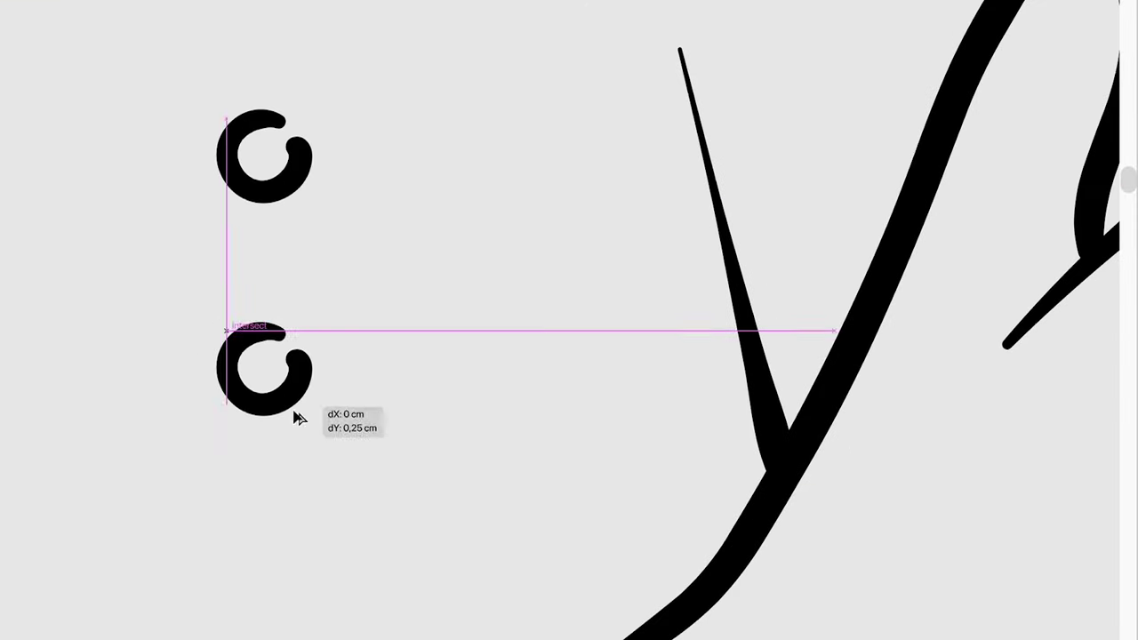
Duplicate the blouse button twice and align all three buttons in a column down the front.
{"action": "left_click_drag", "start_coordinate": [303, 210], "coordinate": [294, 414]}
{"action": "key", "text": "ctrl+d"}
{"action": "left_click", "coordinate": [470, 256], "text": "alt"}
{"action": "left_click", "coordinate": [470, 256], "text": "alt"}
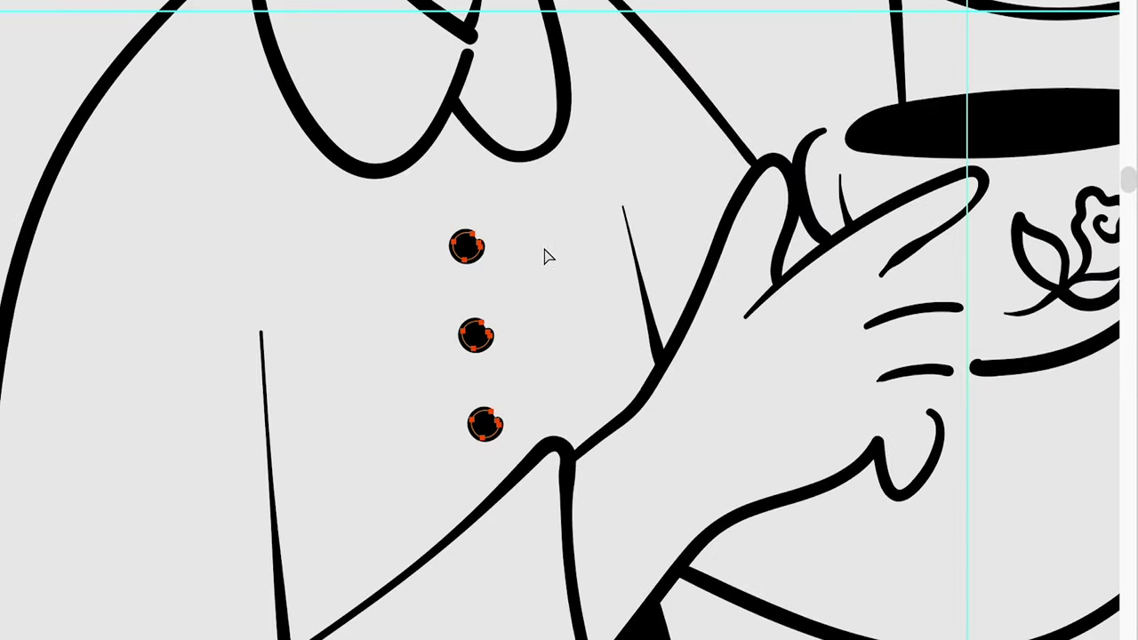
{"action": "left_click_drag", "start_coordinate": [520, 436], "coordinate": [521, 414]}
{"action": "key", "text": "ctrl+minus"}
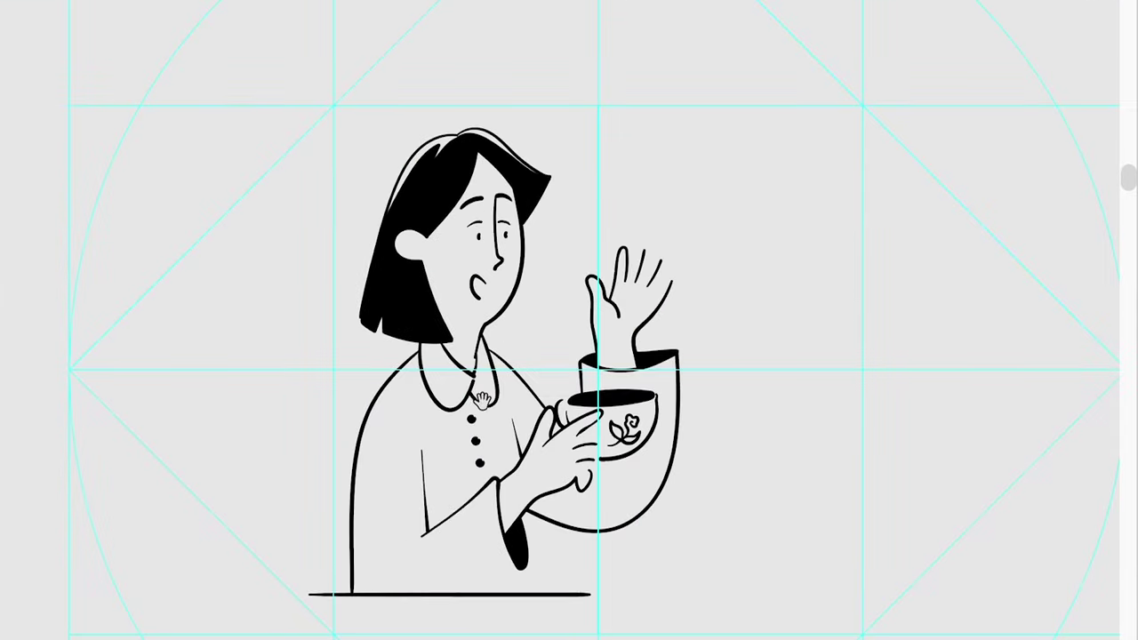
{"action": "left_click", "coordinate": [589, 174]}
{"action": "scroll", "coordinate": [614, 329], "scroll_direction": "up", "scroll_amount": 5}
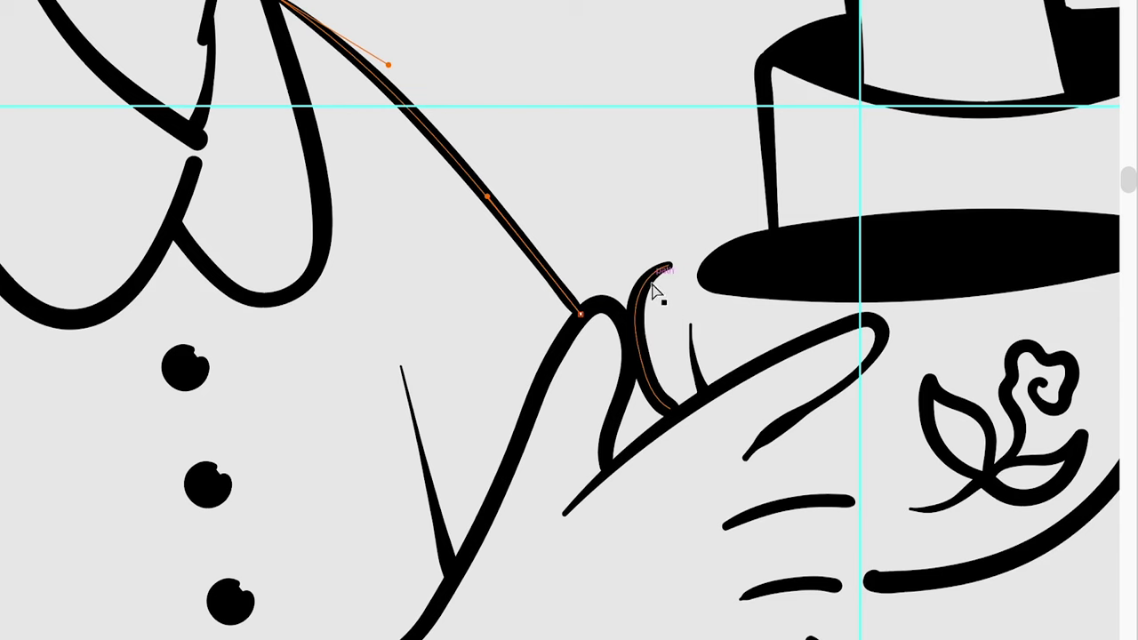
Paint the cup handle's curve around the fingers and reshape its upper curve.
{"action": "scroll", "coordinate": [543, 305], "scroll_direction": "up", "scroll_amount": 3}
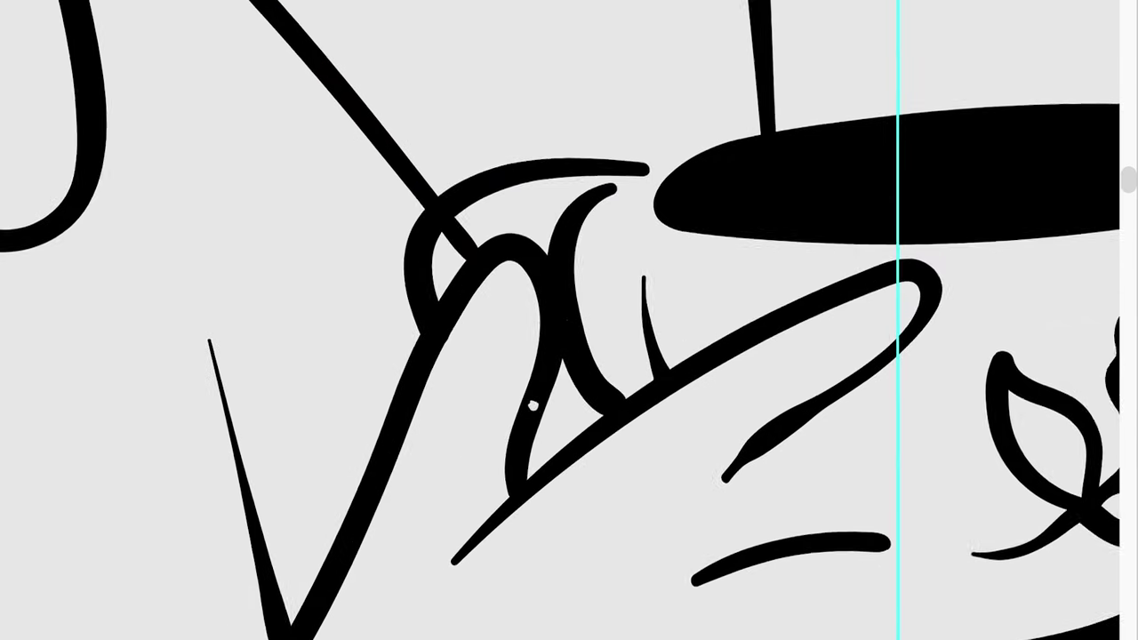
{"action": "left_click_drag", "start_coordinate": [444, 298], "coordinate": [584, 297]}
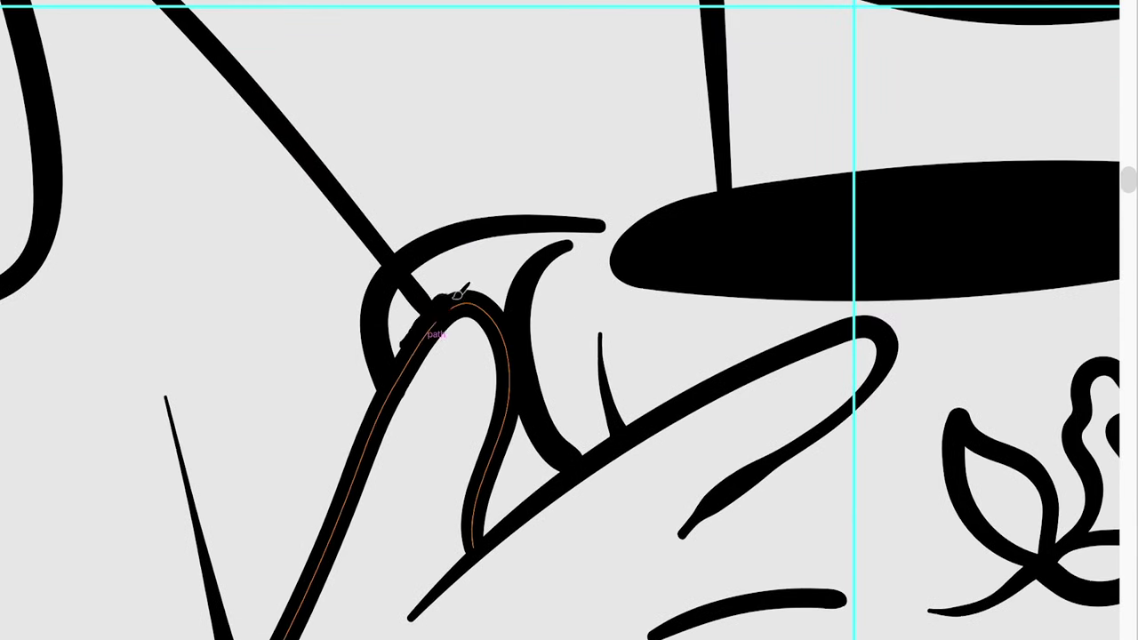
{"action": "scroll", "coordinate": [516, 306], "scroll_direction": "up", "scroll_amount": 2}
{"action": "scroll", "coordinate": [539, 315], "scroll_direction": "up", "scroll_amount": 2}
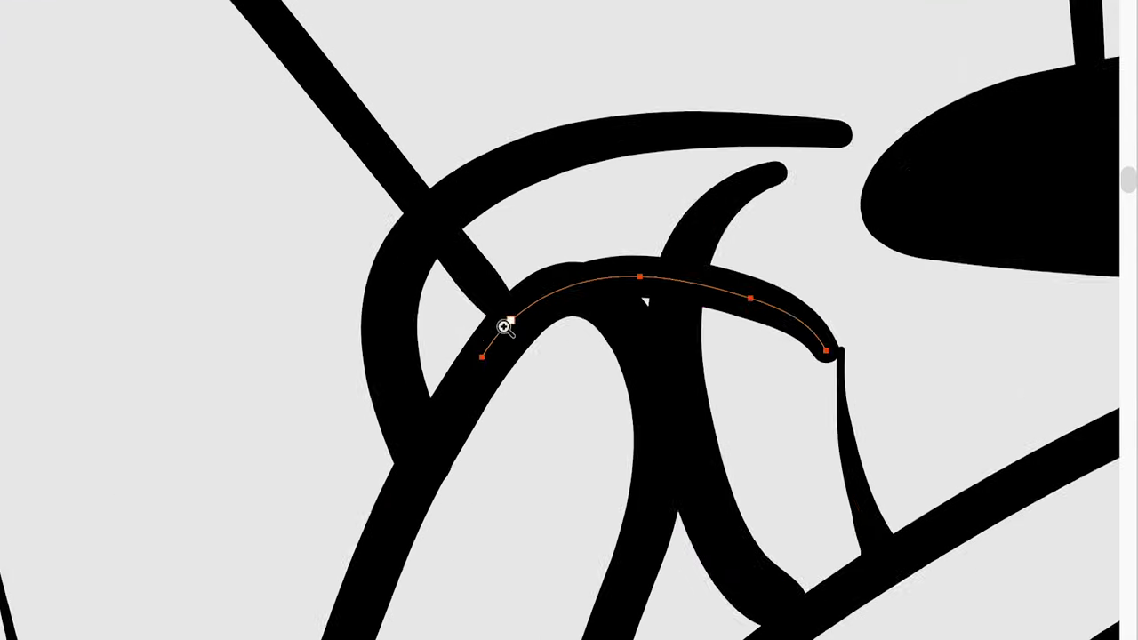
{"action": "scroll", "coordinate": [503, 323], "scroll_direction": "up", "scroll_amount": 2}
{"action": "scroll", "coordinate": [700, 261], "scroll_direction": "down", "scroll_amount": 3}
{"action": "left_click_drag", "start_coordinate": [604, 228], "coordinate": [444, 254]}
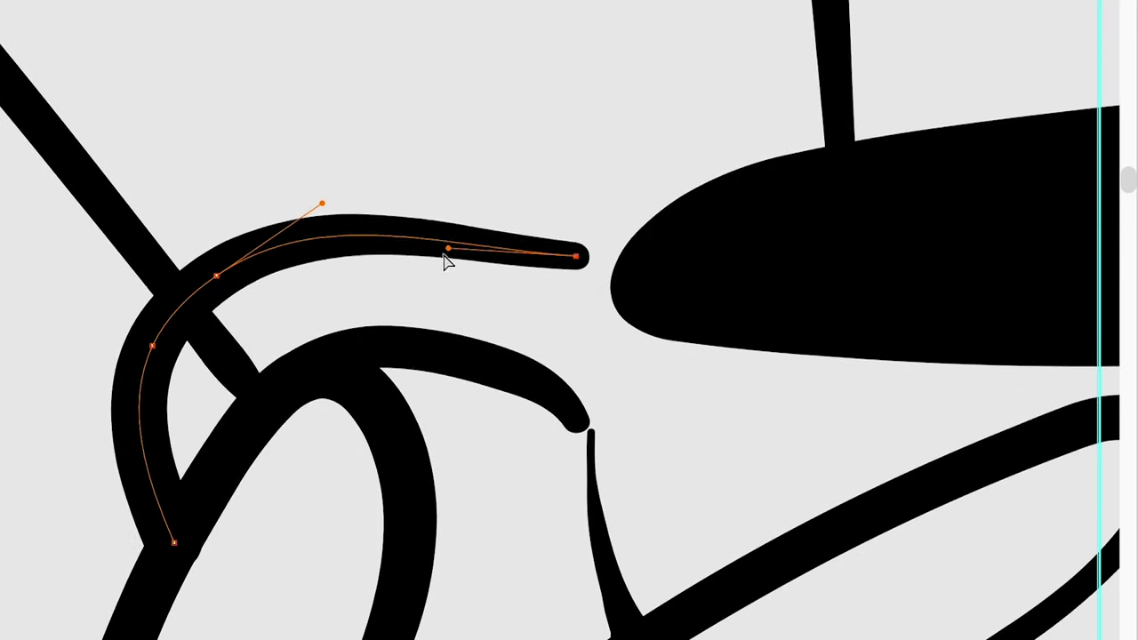
Shorten the diagonal sleeve line at the handle and add a short stroke closing the handle.
{"action": "left_click_drag", "start_coordinate": [257, 400], "coordinate": [201, 323]}
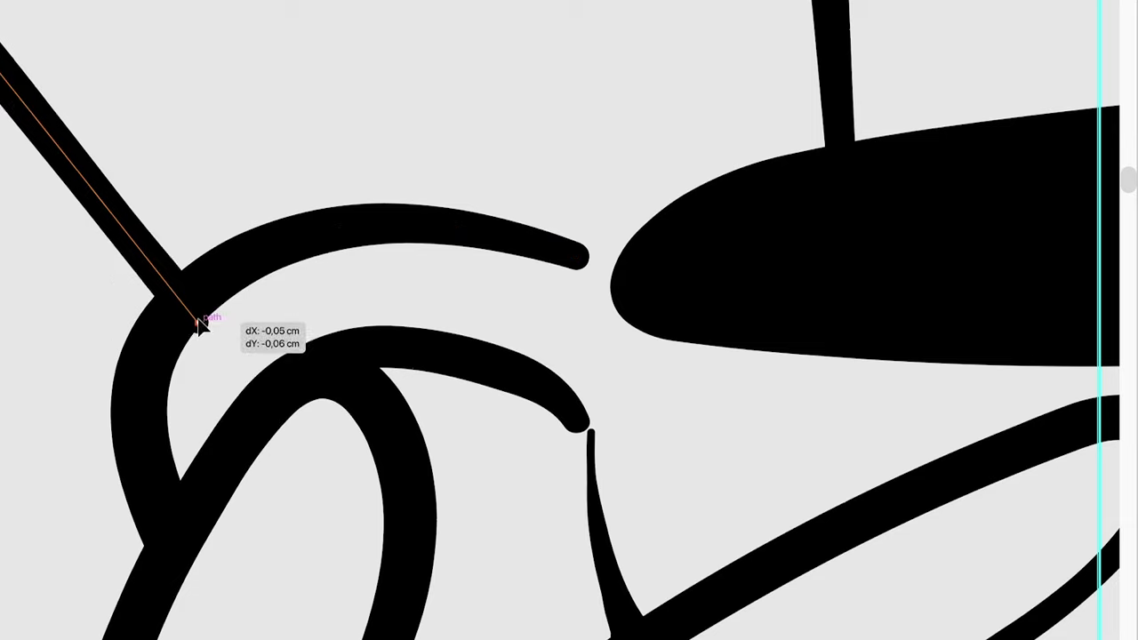
{"action": "left_click_drag", "start_coordinate": [516, 590], "coordinate": [419, 472]}
{"action": "left_click_drag", "start_coordinate": [293, 582], "coordinate": [377, 623]}
{"action": "scroll", "coordinate": [377, 622], "scroll_direction": "down", "scroll_amount": 5}
{"action": "left_click_drag", "start_coordinate": [596, 226], "coordinate": [596, 237]}
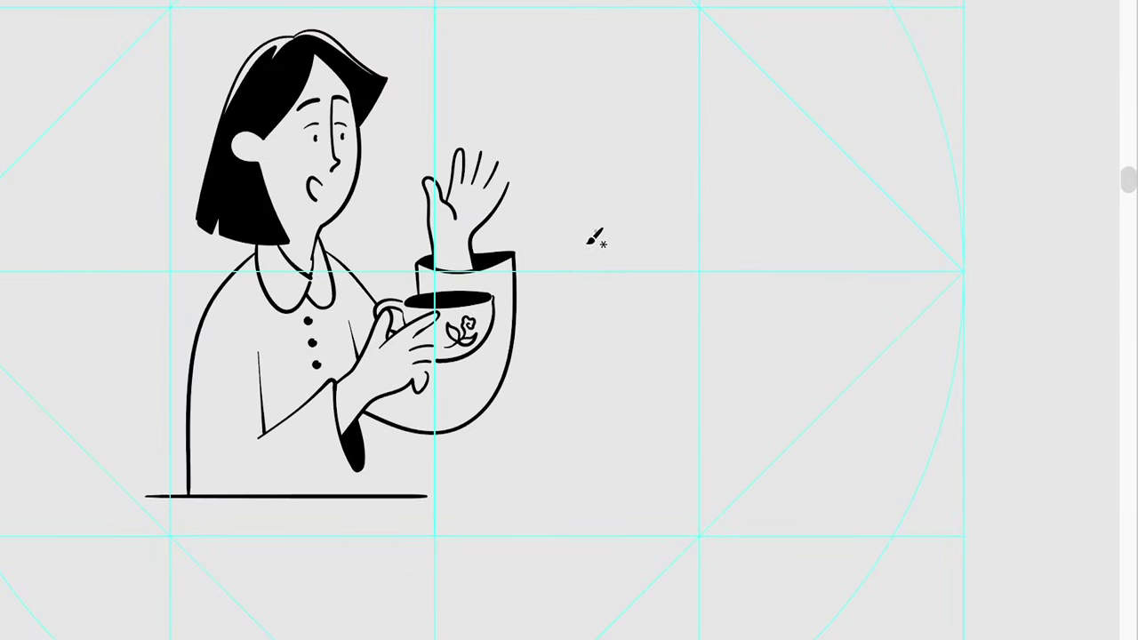
{"action": "scroll", "coordinate": [468, 394], "scroll_direction": "up", "scroll_amount": 2}
{"action": "scroll", "coordinate": [439, 424], "scroll_direction": "up", "scroll_amount": 2}
{"action": "scroll", "coordinate": [439, 424], "scroll_direction": "up", "scroll_amount": 1}
{"action": "scroll", "coordinate": [546, 330], "scroll_direction": "down", "scroll_amount": 3}
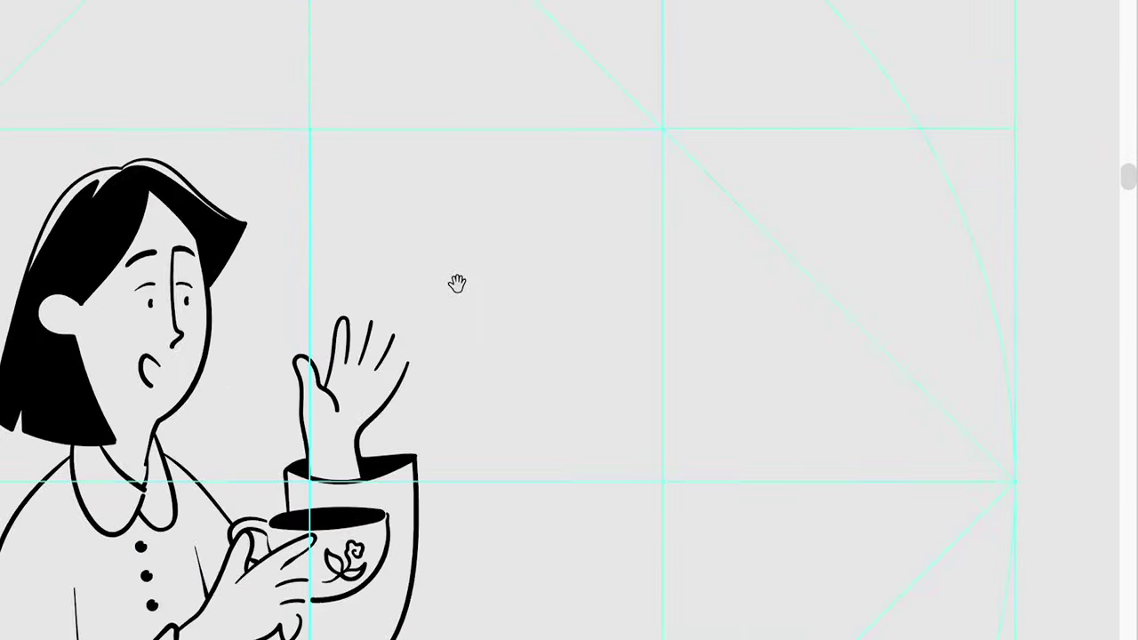
{"action": "scroll", "coordinate": [457, 284], "scroll_direction": "up", "scroll_amount": 3}
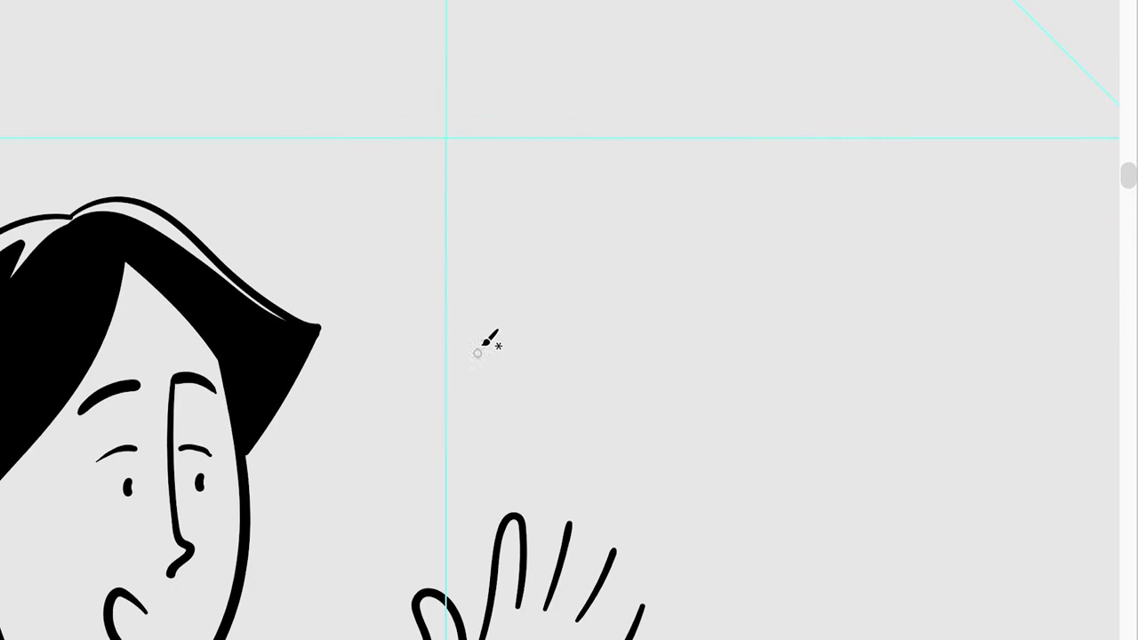
Draw a speech bubble outline above the hand and reshape its pointed tail.
{"action": "mouse_move", "coordinate": [477, 344]}
{"action": "left_mouse_down"}
{"action": "mouse_move", "coordinate": [622, 34]}
{"action": "mouse_move", "coordinate": [681, 331]}
{"action": "left_mouse_up"}
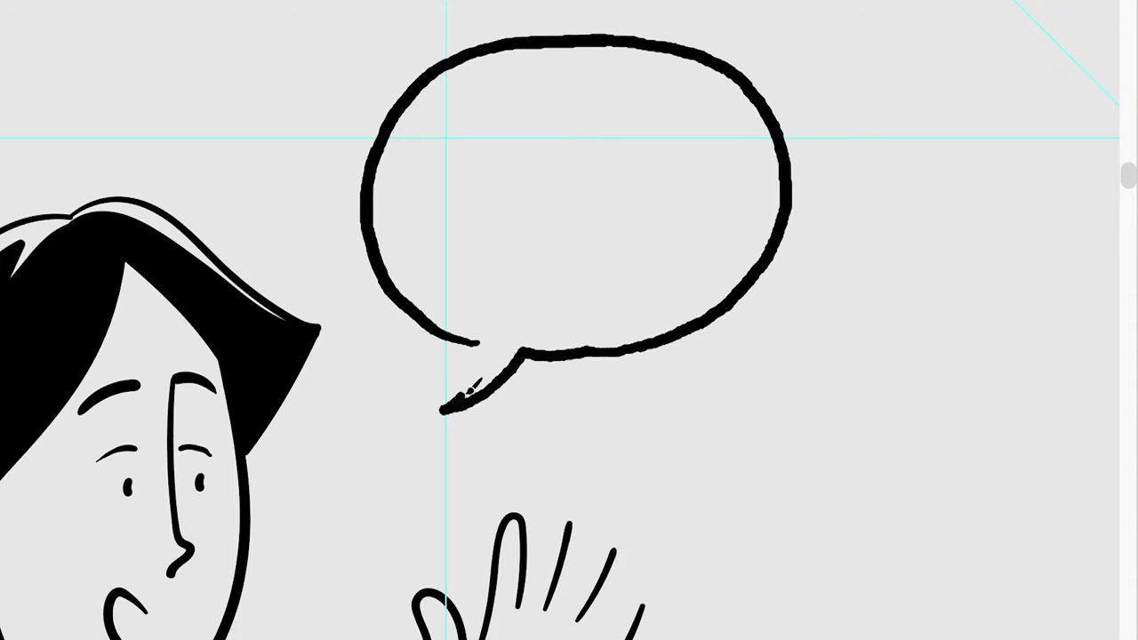
{"action": "key", "text": "a"}
{"action": "left_click_drag", "start_coordinate": [797, 356], "coordinate": [805, 364]}
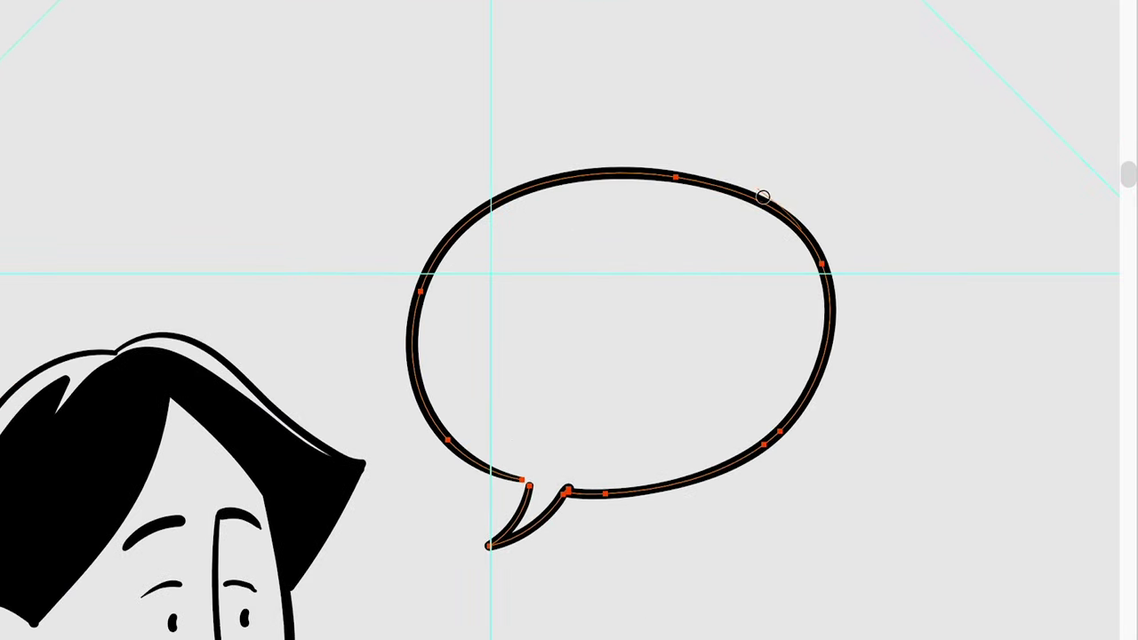
{"action": "key", "text": "v"}
Drag a node on the cup curve to smooth its bend, checking at different zoom levels.
{"action": "scroll", "coordinate": [707, 290], "scroll_direction": "down", "scroll_amount": 3}
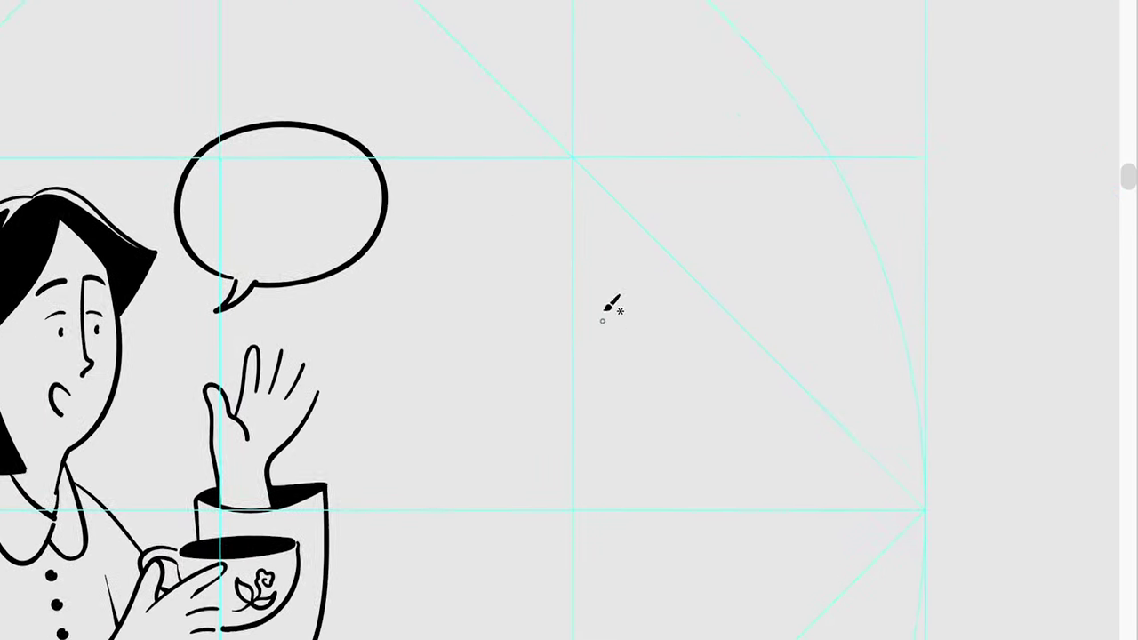
{"action": "scroll", "coordinate": [503, 300], "scroll_direction": "up", "scroll_amount": 1}
{"action": "scroll", "coordinate": [386, 490], "scroll_direction": "up", "scroll_amount": 1}
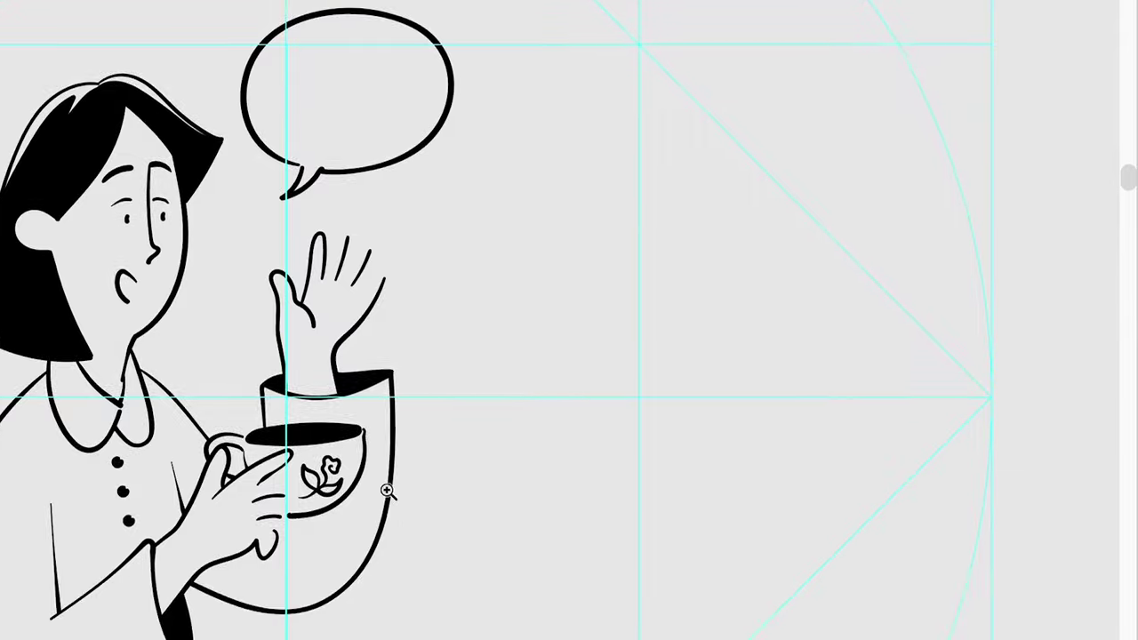
{"action": "scroll", "coordinate": [373, 391], "scroll_direction": "up", "scroll_amount": 5}
{"action": "scroll", "coordinate": [373, 391], "scroll_direction": "down", "scroll_amount": 3}
{"action": "scroll", "coordinate": [368, 453], "scroll_direction": "up", "scroll_amount": 1}
{"action": "left_click_drag", "start_coordinate": [368, 453], "coordinate": [373, 457]}
{"action": "scroll", "coordinate": [503, 210], "scroll_direction": "up", "scroll_amount": 4}
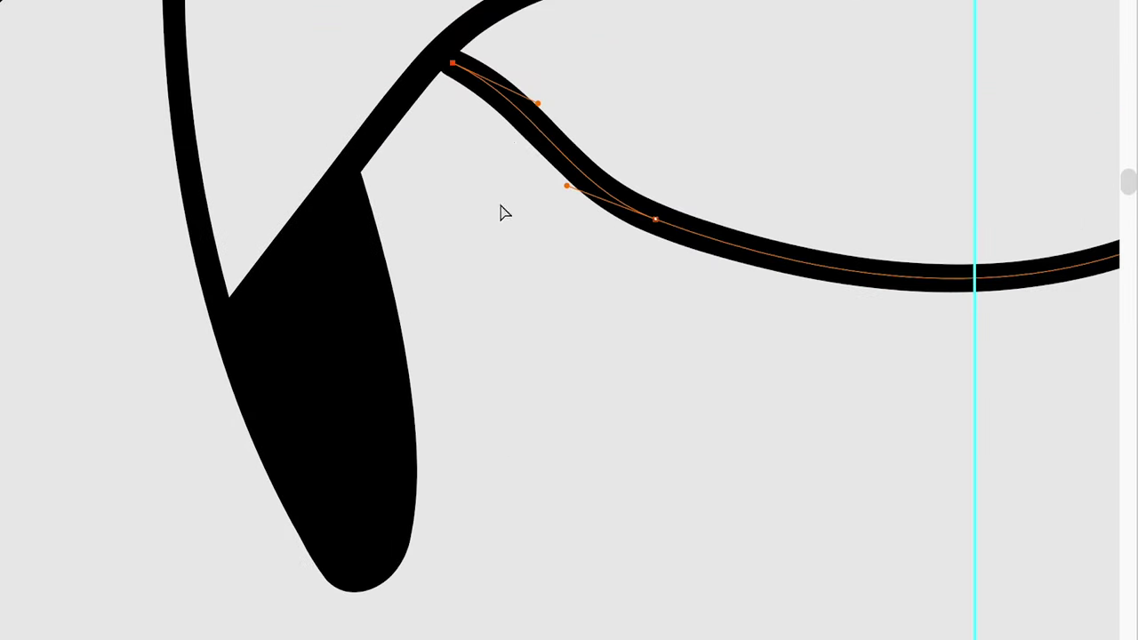
{"action": "scroll", "coordinate": [526, 105], "scroll_direction": "down", "scroll_amount": 3}
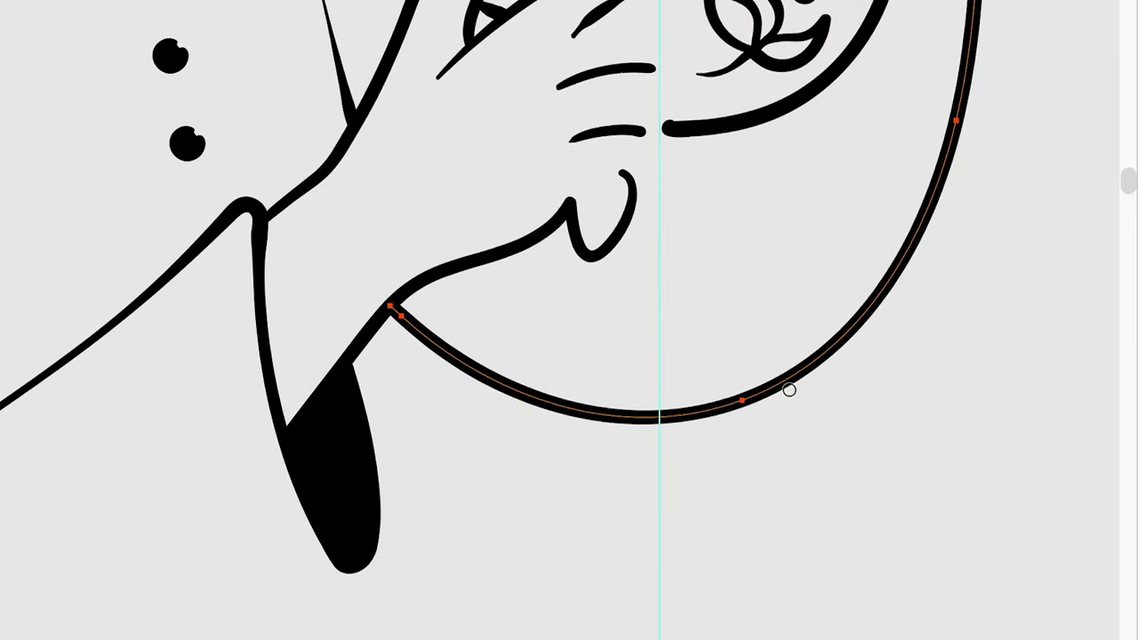
{"action": "scroll", "coordinate": [587, 330], "scroll_direction": "down", "scroll_amount": 2}
{"action": "left_click_drag", "start_coordinate": [632, 313], "coordinate": [561, 353]}
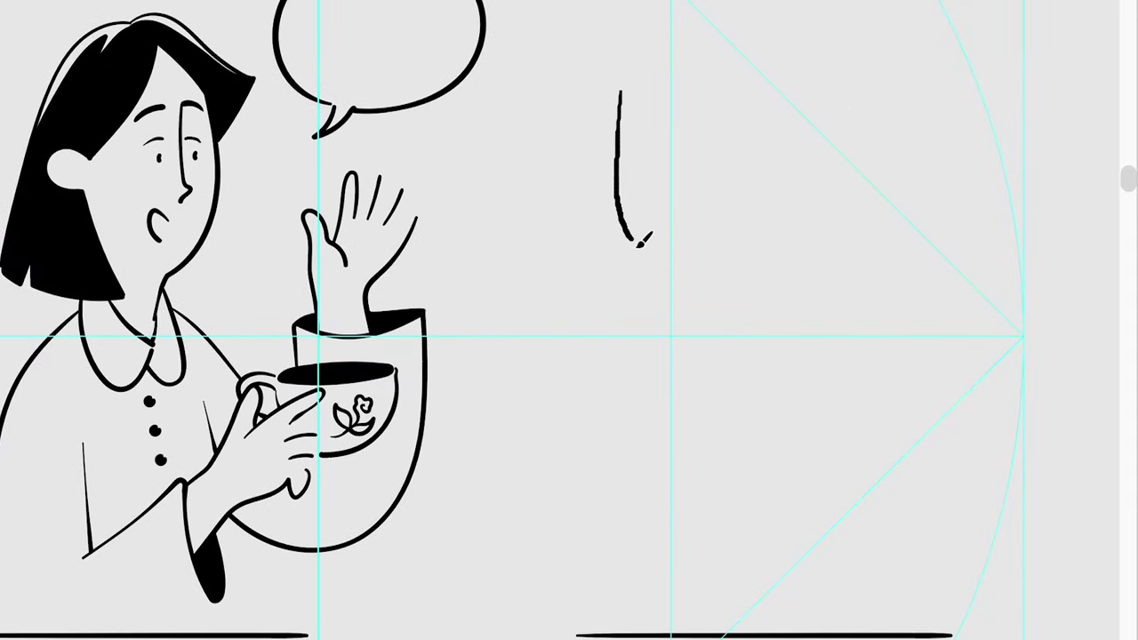
Place the man's new hair stroke beside the woman, extend the top hair stroke down and adjust the outline corner.
{"action": "mouse_move", "coordinate": [649, 275]}
{"action": "left_mouse_down"}
{"action": "mouse_move", "coordinate": [279, 271]}
{"action": "mouse_move", "coordinate": [702, 271]}
{"action": "mouse_move", "coordinate": [682, 353]}
{"action": "left_mouse_up"}
{"action": "scroll", "coordinate": [675, 339], "scroll_direction": "up", "scroll_amount": 3}
{"action": "scroll", "coordinate": [702, 418], "scroll_direction": "up", "scroll_amount": 3}
{"action": "mouse_move", "coordinate": [667, 300]}
{"action": "left_mouse_down"}
{"action": "mouse_move", "coordinate": [713, 240]}
{"action": "mouse_move", "coordinate": [717, 262]}
{"action": "left_mouse_up"}
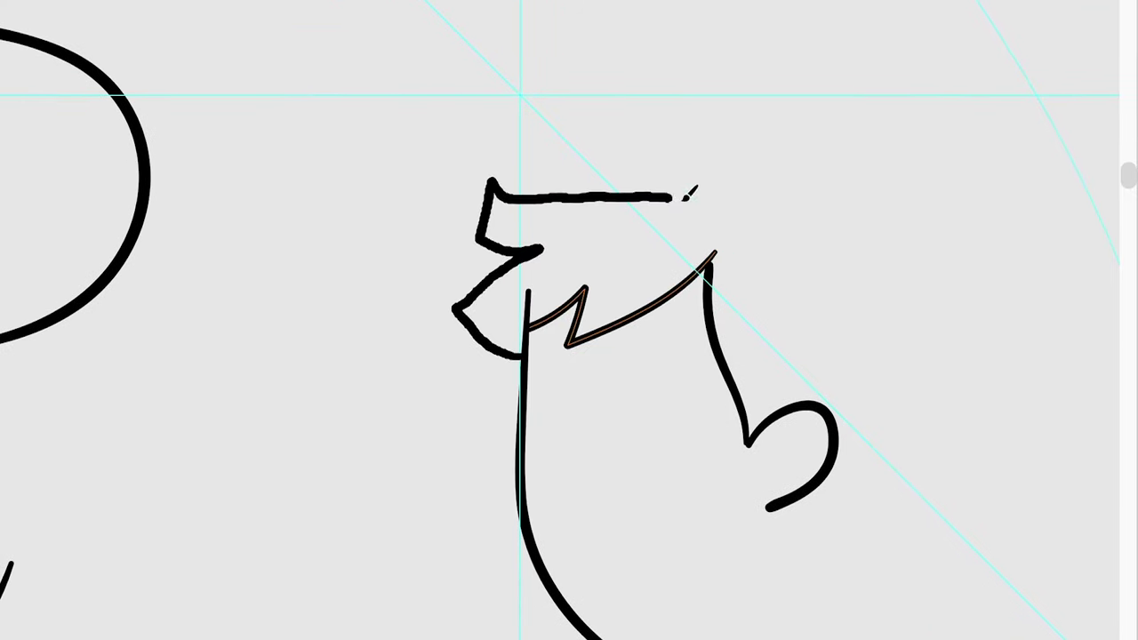
{"action": "left_click_drag", "start_coordinate": [860, 302], "coordinate": [864, 399]}
{"action": "scroll", "coordinate": [568, 386], "scroll_direction": "down", "scroll_amount": 2}
{"action": "scroll", "coordinate": [569, 386], "scroll_direction": "up", "scroll_amount": 5}
{"action": "left_click_drag", "start_coordinate": [515, 364], "coordinate": [625, 249]}
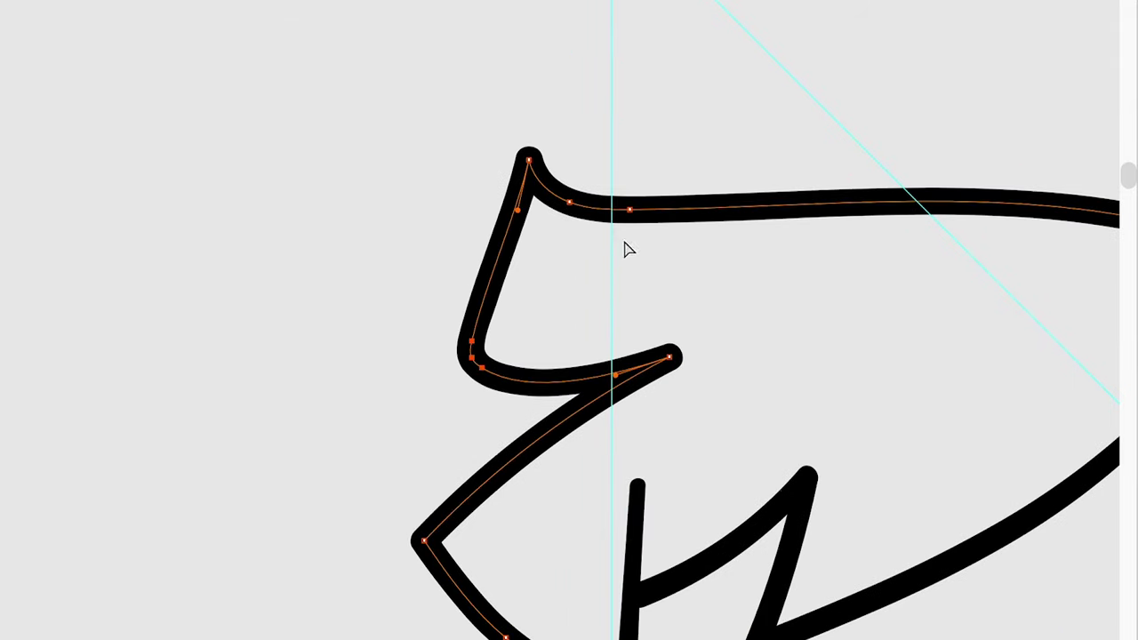
{"action": "scroll", "coordinate": [455, 296], "scroll_direction": "down", "scroll_amount": 3}
{"action": "scroll", "coordinate": [454, 297], "scroll_direction": "down", "scroll_amount": 3}
{"action": "scroll", "coordinate": [622, 355], "scroll_direction": "up", "scroll_amount": 3}
Nudge the ear hook down-left and extend the hair arc down to meet the ear.
{"action": "left_click", "coordinate": [736, 419]}
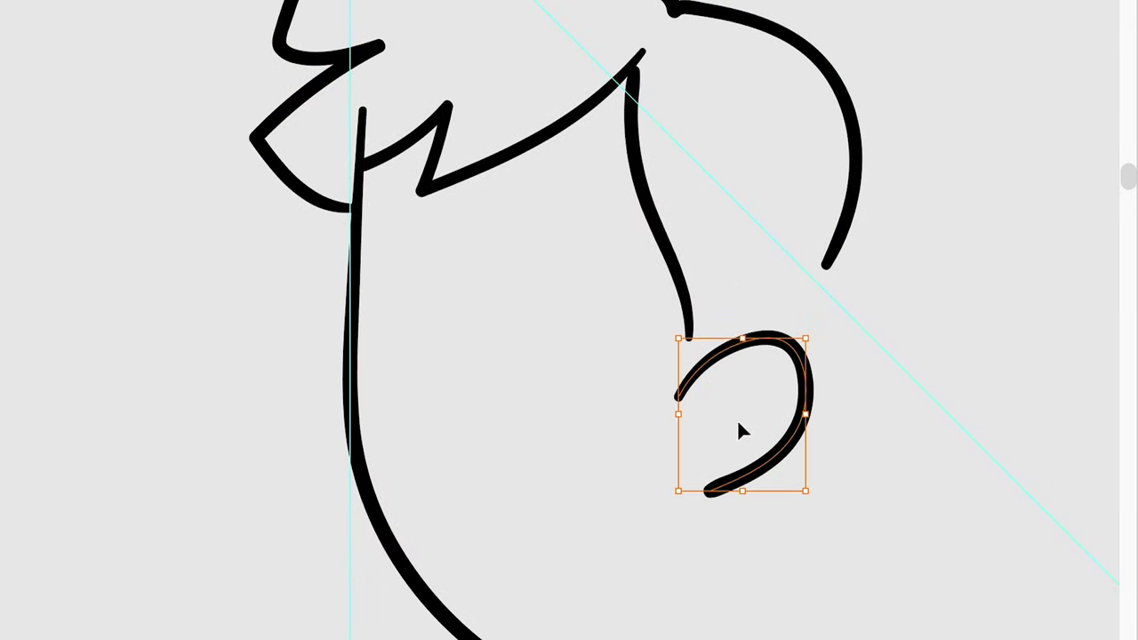
{"action": "scroll", "coordinate": [481, 367], "scroll_direction": "down", "scroll_amount": 1}
{"action": "scroll", "coordinate": [462, 304], "scroll_direction": "up", "scroll_amount": 2}
{"action": "left_click_drag", "start_coordinate": [604, 157], "coordinate": [584, 175]}
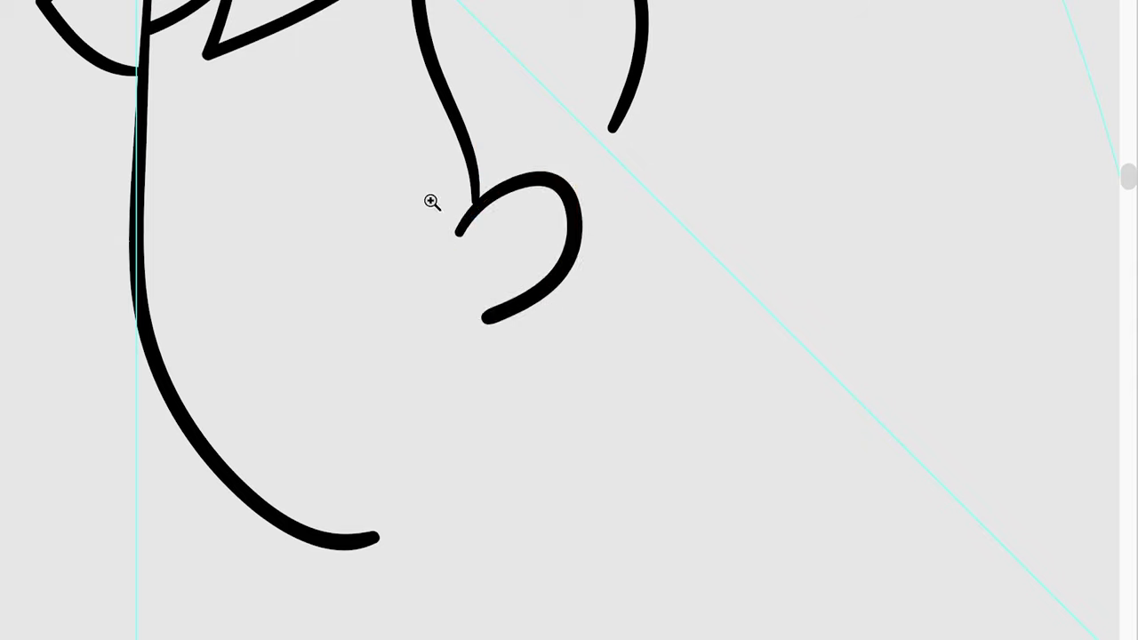
{"action": "scroll", "coordinate": [432, 199], "scroll_direction": "up", "scroll_amount": 3}
{"action": "left_click", "coordinate": [346, 58]}
{"action": "scroll", "coordinate": [484, 123], "scroll_direction": "down", "scroll_amount": 1}
{"action": "left_click_drag", "start_coordinate": [683, 336], "coordinate": [651, 418]}
{"action": "scroll", "coordinate": [610, 408], "scroll_direction": "down", "scroll_amount": 5}
{"action": "scroll", "coordinate": [610, 408], "scroll_direction": "left", "scroll_amount": 3}
Replace the selected curve with a freshly drawn stroke.
{"action": "key", "text": "Delete"}
{"action": "mouse_move", "coordinate": [376, 10]}
{"action": "left_mouse_down"}
{"action": "mouse_move", "coordinate": [432, 457]}
{"action": "mouse_move", "coordinate": [520, 511]}
{"action": "left_mouse_up"}
{"action": "scroll", "coordinate": [399, 315], "scroll_direction": "down", "scroll_amount": 3}
{"action": "scroll", "coordinate": [489, 309], "scroll_direction": "down", "scroll_amount": 3}
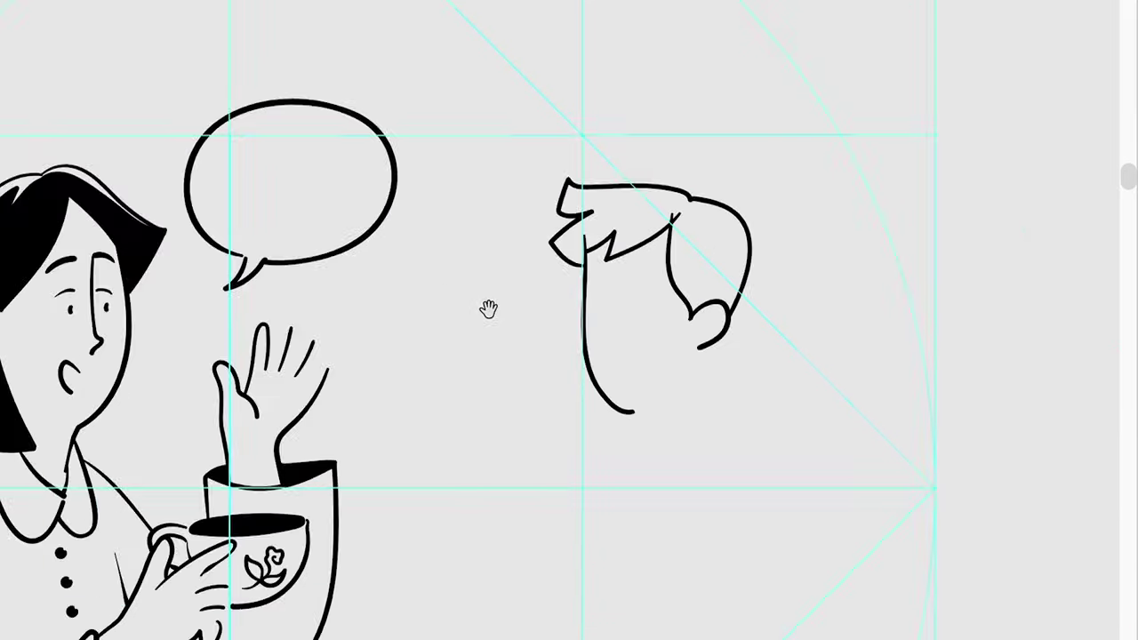
{"action": "scroll", "coordinate": [635, 414], "scroll_direction": "up", "scroll_amount": 5}
Move the man's whole head sketch next to the woman.
{"action": "left_click", "coordinate": [662, 425]}
{"action": "scroll", "coordinate": [696, 454], "scroll_direction": "down", "scroll_amount": 5}
{"action": "mouse_move", "coordinate": [655, 427]}
{"action": "left_mouse_down"}
{"action": "mouse_move", "coordinate": [594, 378]}
{"action": "mouse_move", "coordinate": [737, 462]}
{"action": "mouse_move", "coordinate": [706, 386]}
{"action": "left_mouse_up"}
{"action": "scroll", "coordinate": [522, 424], "scroll_direction": "down", "scroll_amount": 3}
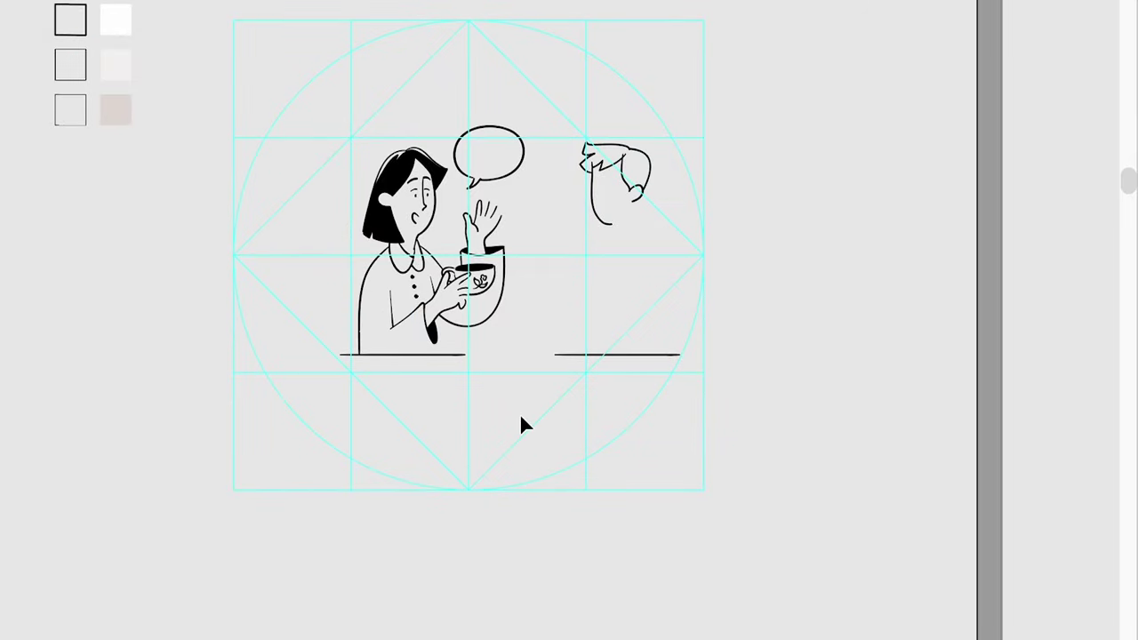
{"action": "scroll", "coordinate": [528, 305], "scroll_direction": "up", "scroll_amount": 3}
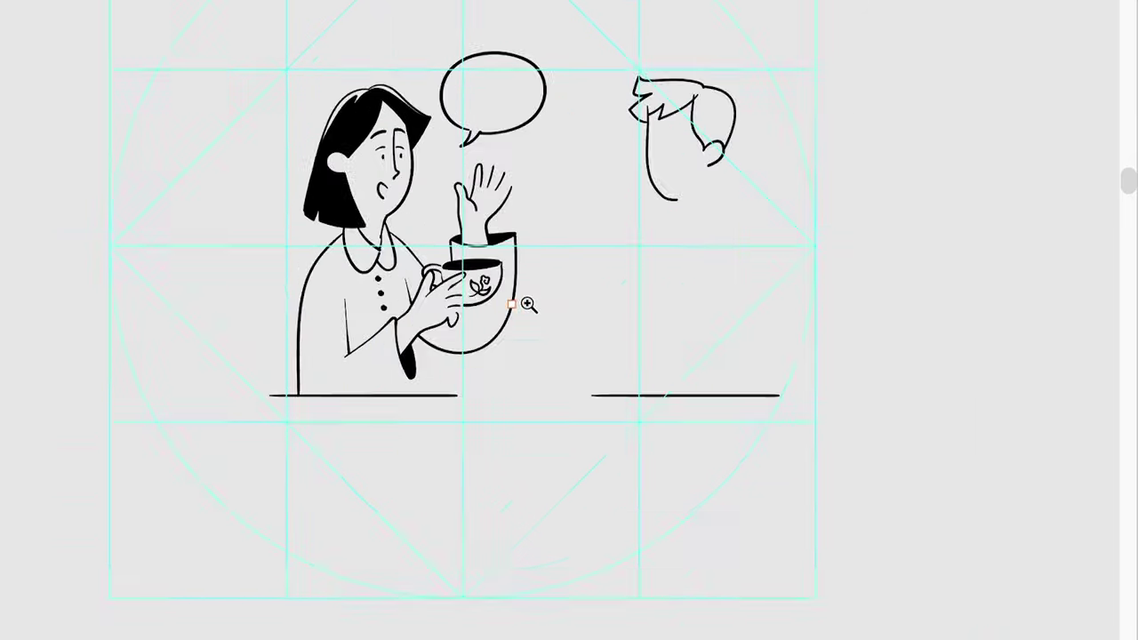
{"action": "scroll", "coordinate": [543, 307], "scroll_direction": "up", "scroll_amount": 5}
Thicken the edge of the woman's hair with a brush stroke.
{"action": "left_click_drag", "start_coordinate": [543, 307], "coordinate": [782, 184]}
{"action": "scroll", "coordinate": [407, 97], "scroll_direction": "up", "scroll_amount": 3}
{"action": "left_click_drag", "start_coordinate": [596, 262], "coordinate": [444, 55]}
{"action": "scroll", "coordinate": [533, 196], "scroll_direction": "down", "scroll_amount": 5}
{"action": "scroll", "coordinate": [578, 160], "scroll_direction": "down", "scroll_amount": 2}
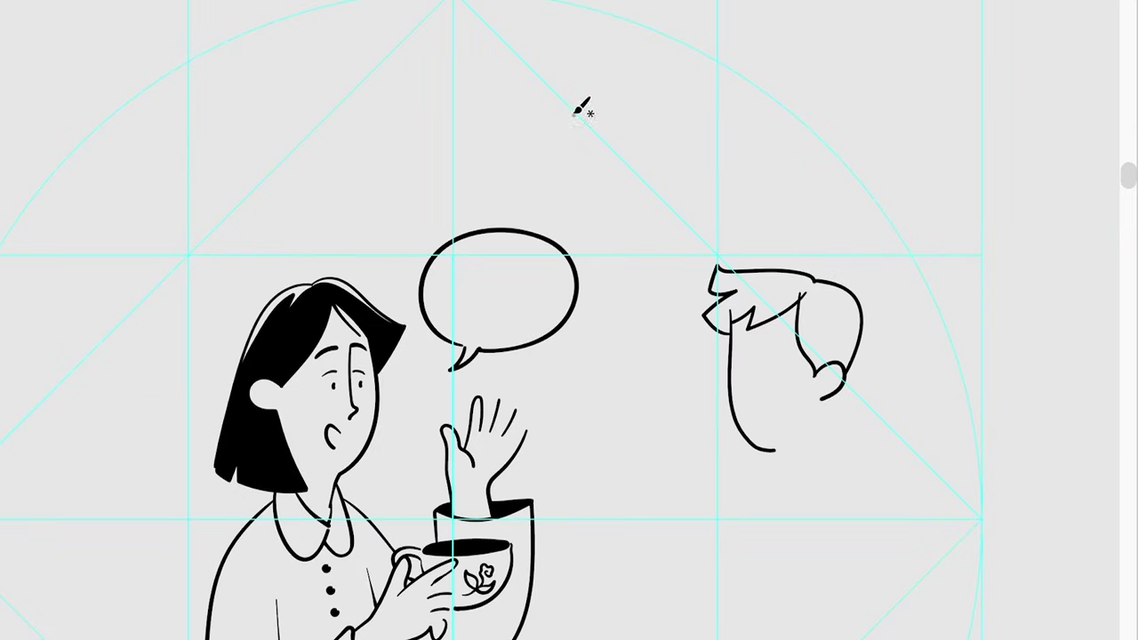
{"action": "scroll", "coordinate": [673, 323], "scroll_direction": "up", "scroll_amount": 4}
Brush a closed outline around the man's hair fringe and upper hair edge.
{"action": "scroll", "coordinate": [533, 329], "scroll_direction": "up", "scroll_amount": 3}
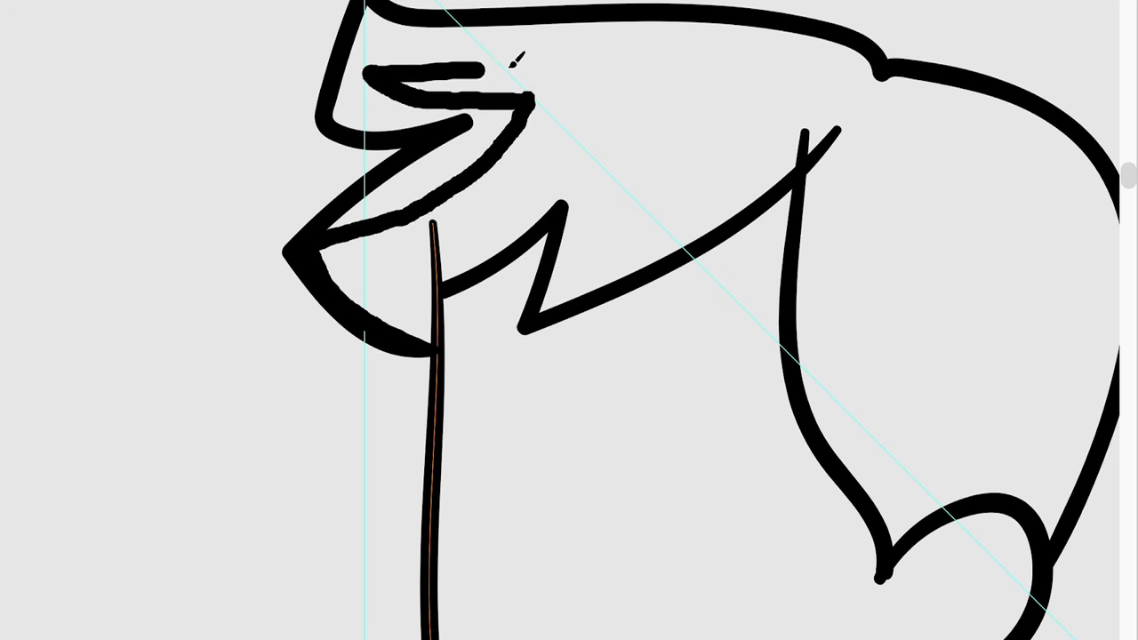
{"action": "left_click_drag", "start_coordinate": [513, 64], "coordinate": [810, 152]}
{"action": "left_click_drag", "start_coordinate": [467, 265], "coordinate": [436, 199]}
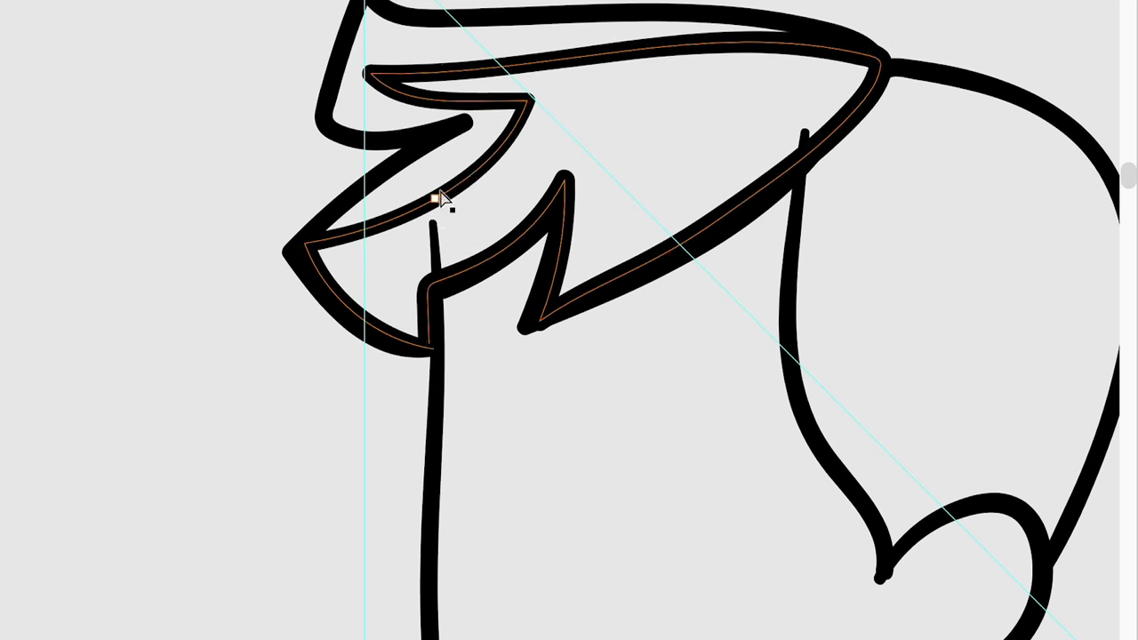
{"action": "scroll", "coordinate": [595, 244], "scroll_direction": "up", "scroll_amount": 3}
{"action": "left_click_drag", "start_coordinate": [1053, 176], "coordinate": [786, 175]}
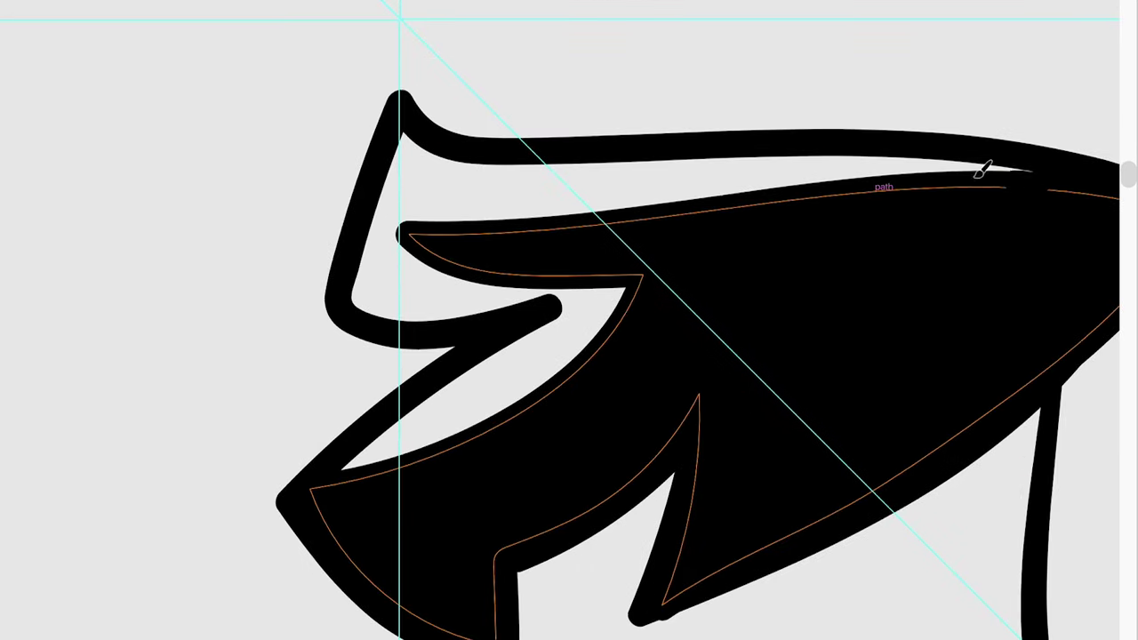
{"action": "left_click_drag", "start_coordinate": [1060, 170], "coordinate": [415, 187]}
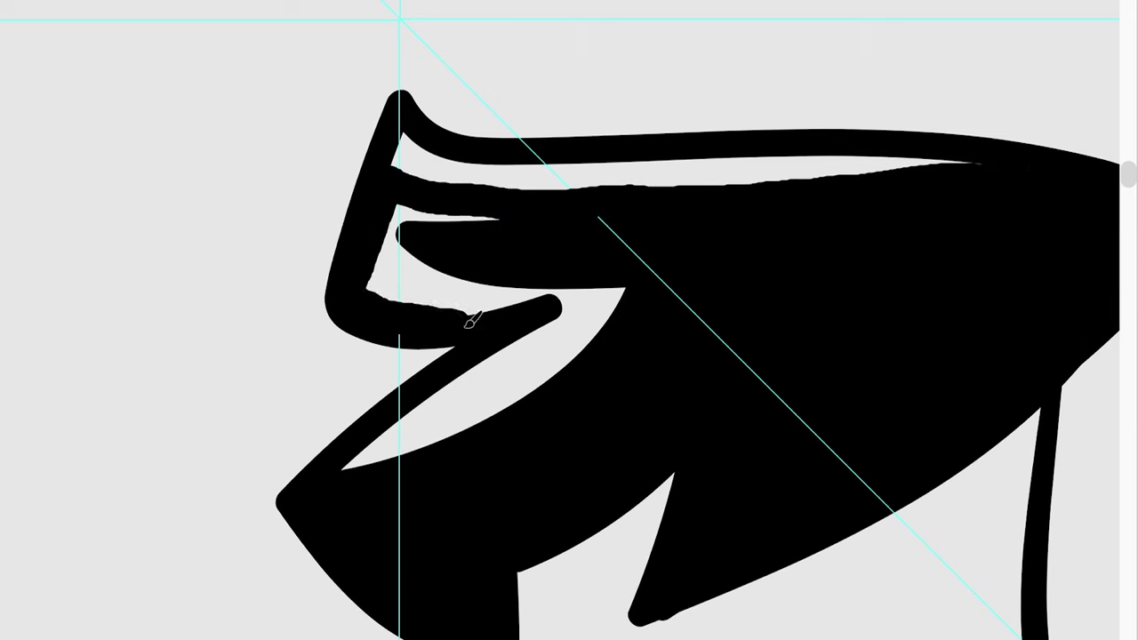
{"action": "left_click_drag", "start_coordinate": [470, 322], "coordinate": [432, 323]}
Fill the hair region between the strands solid black.
{"action": "scroll", "coordinate": [610, 315], "scroll_direction": "down", "scroll_amount": 3}
{"action": "left_click_drag", "start_coordinate": [610, 315], "coordinate": [521, 317]}
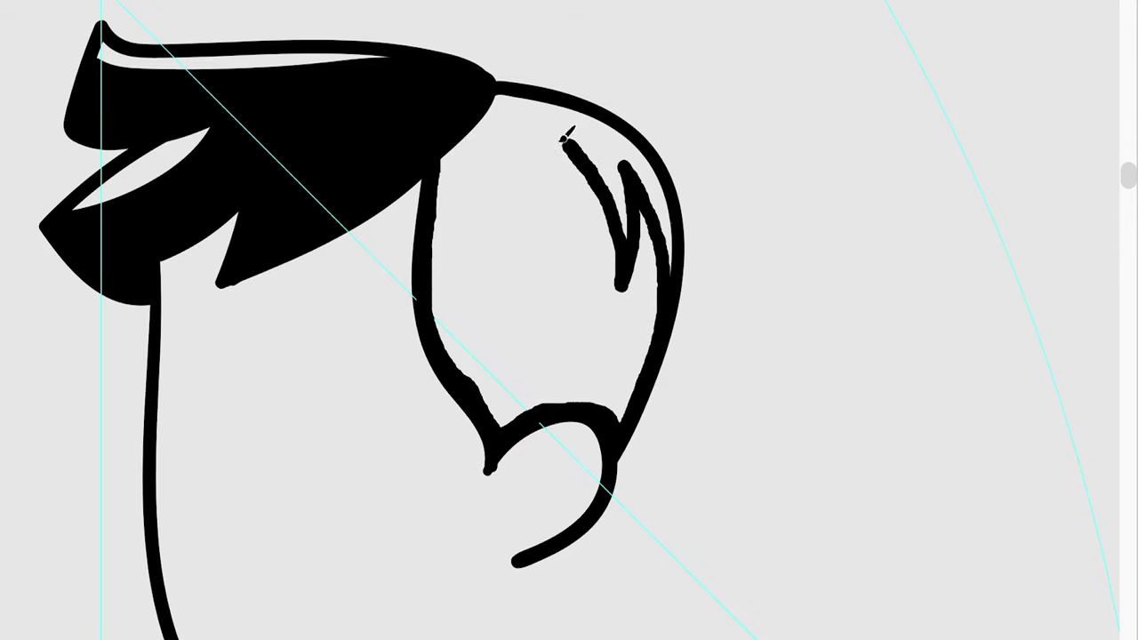
{"action": "left_click", "coordinate": [609, 204]}
{"action": "scroll", "coordinate": [534, 338], "scroll_direction": "down", "scroll_amount": 5}
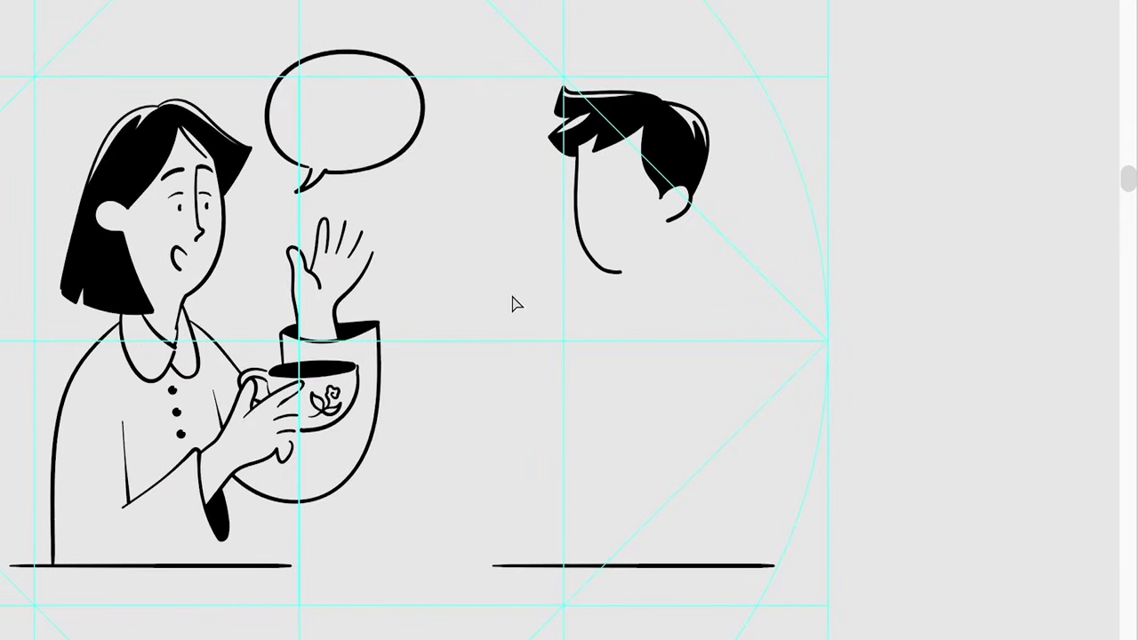
Draw the man's hooked nose with the Vector Brush.
{"action": "scroll", "coordinate": [534, 320], "scroll_direction": "up", "scroll_amount": 3}
{"action": "scroll", "coordinate": [574, 221], "scroll_direction": "down", "scroll_amount": 2}
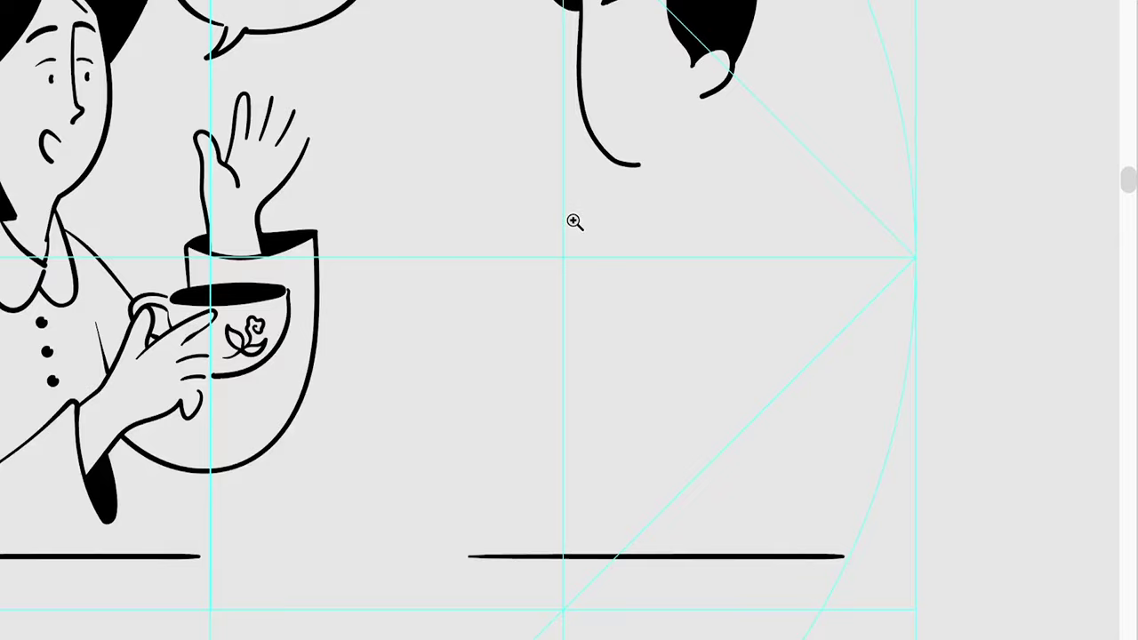
{"action": "scroll", "coordinate": [575, 221], "scroll_direction": "up", "scroll_amount": 5}
{"action": "scroll", "coordinate": [513, 222], "scroll_direction": "up", "scroll_amount": 2}
{"action": "left_click_drag", "start_coordinate": [485, 64], "coordinate": [506, 325]}
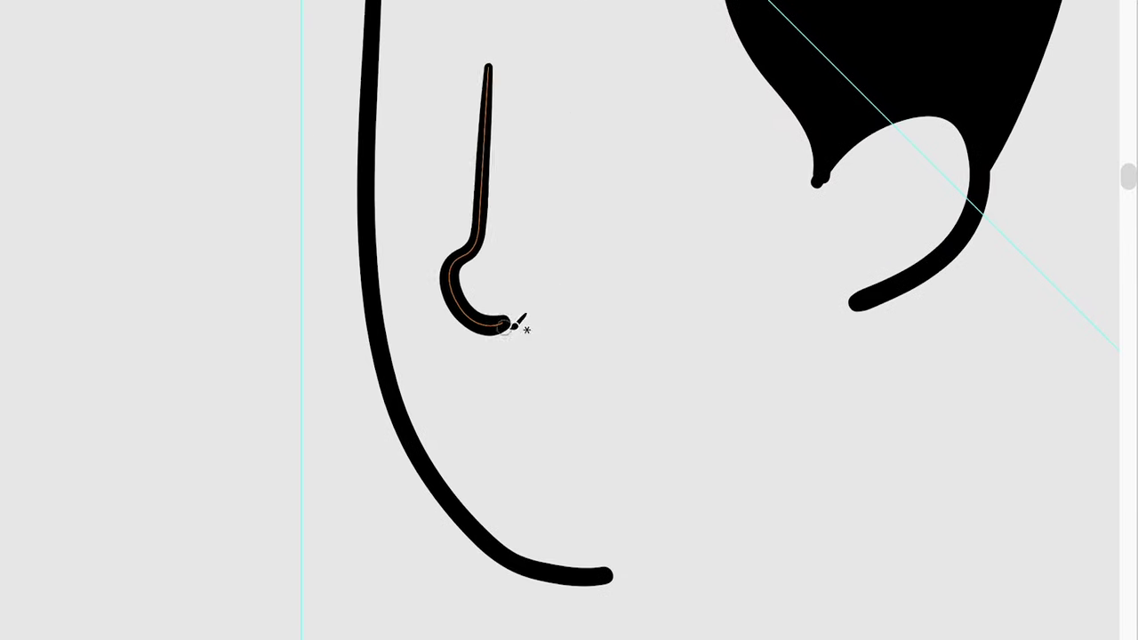
{"action": "scroll", "coordinate": [507, 324], "scroll_direction": "down", "scroll_amount": 1}
{"action": "scroll", "coordinate": [507, 325], "scroll_direction": "right", "scroll_amount": 1}
{"action": "scroll", "coordinate": [569, 332], "scroll_direction": "down", "scroll_amount": 2}
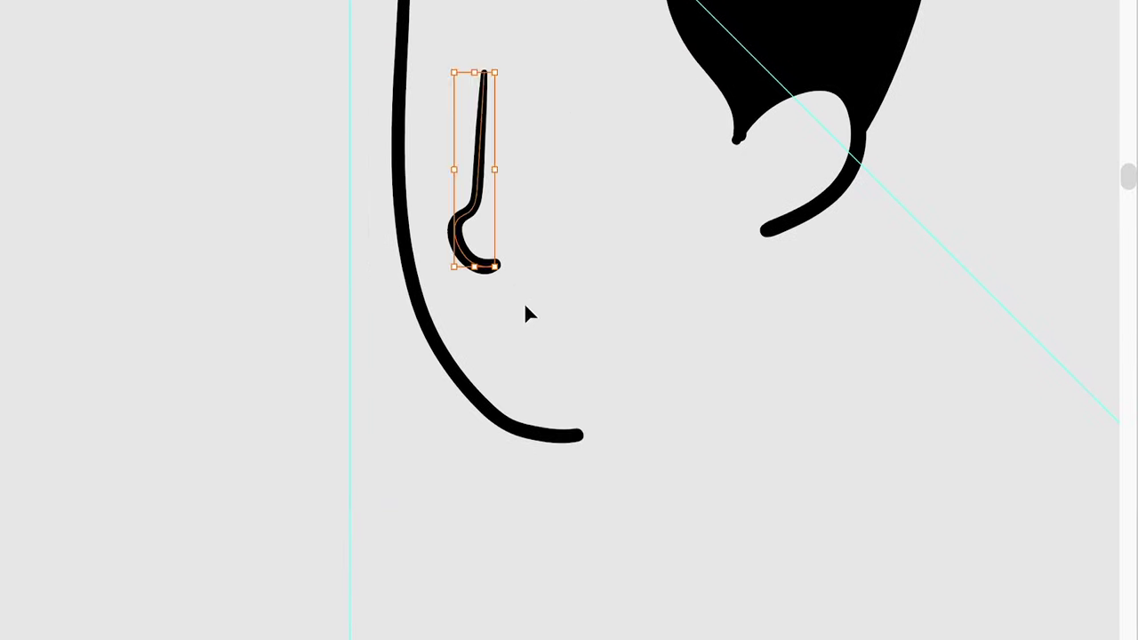
{"action": "scroll", "coordinate": [542, 311], "scroll_direction": "down", "scroll_amount": 3}
{"action": "scroll", "coordinate": [498, 196], "scroll_direction": "up", "scroll_amount": 4}
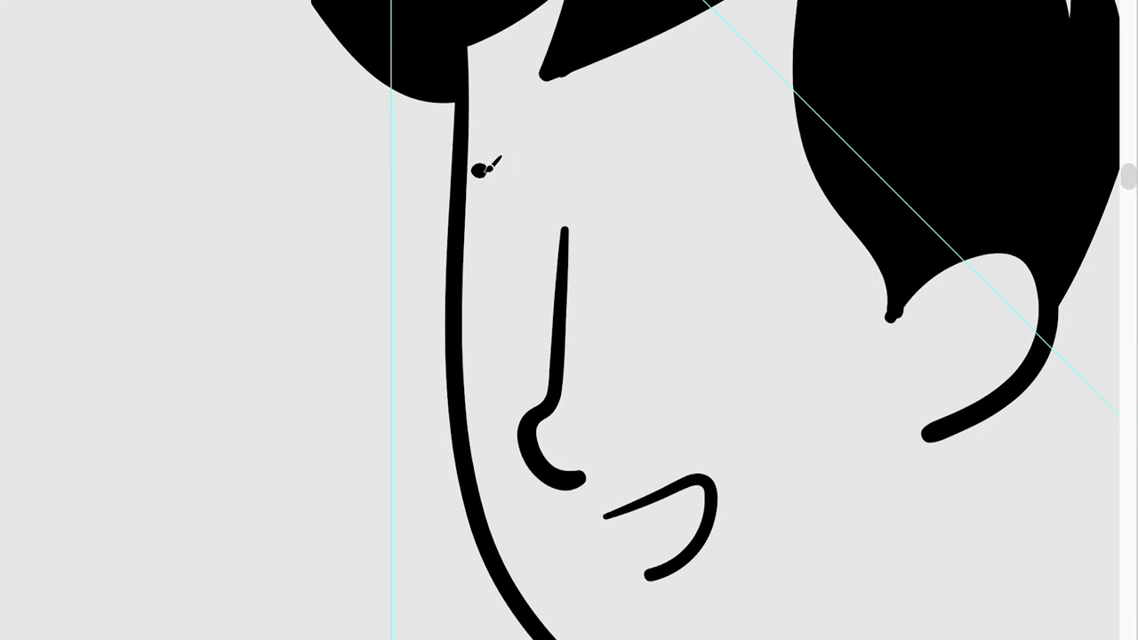
{"action": "scroll", "coordinate": [508, 399], "scroll_direction": "down", "scroll_amount": 5}
{"action": "scroll", "coordinate": [513, 322], "scroll_direction": "up", "scroll_amount": 1}
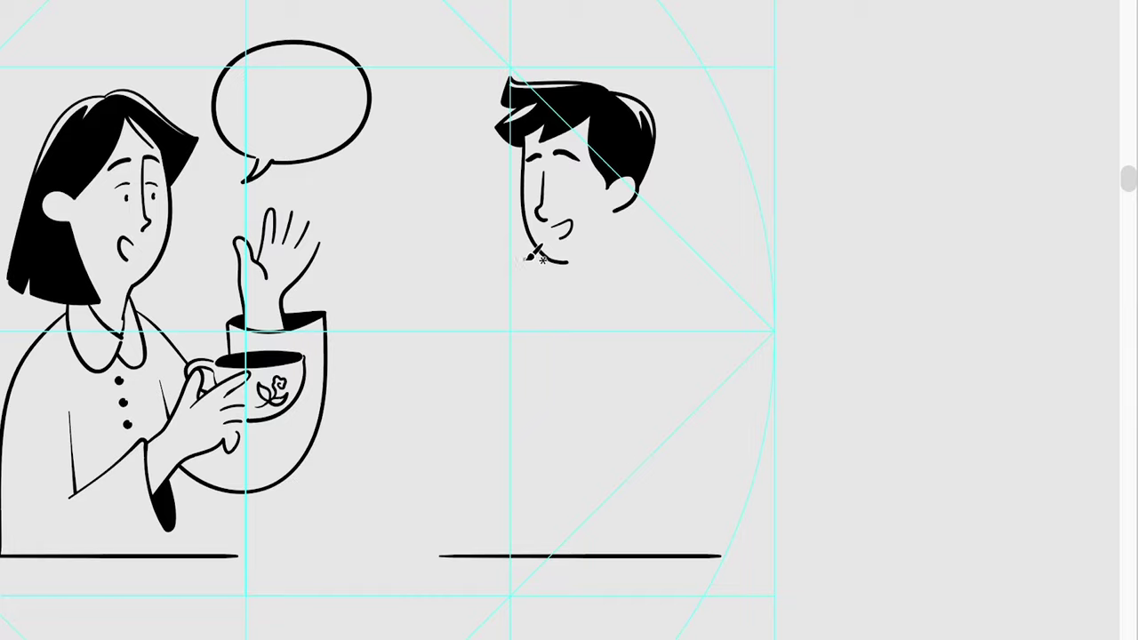
Draw an eyebrow, redrawing it higher after undoing a misplaced stroke.
{"action": "scroll", "coordinate": [538, 256], "scroll_direction": "up", "scroll_amount": 2}
{"action": "scroll", "coordinate": [521, 262], "scroll_direction": "up", "scroll_amount": 5}
{"action": "left_click_drag", "start_coordinate": [761, 166], "coordinate": [610, 133]}
{"action": "key", "text": "ctrl+z"}
{"action": "left_click_drag", "start_coordinate": [791, 124], "coordinate": [629, 78]}
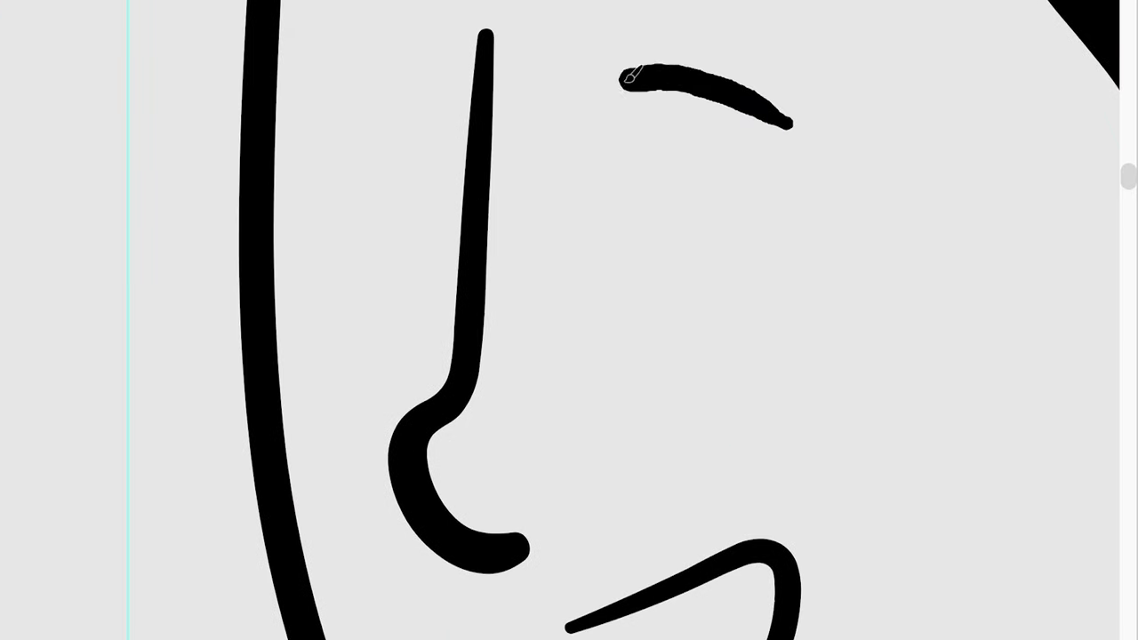
Duplicate the right eye as the left eye and raise the right eyebrow level with the left.
{"action": "key", "text": "v"}
{"action": "left_click_drag", "start_coordinate": [642, 217], "coordinate": [415, 223]}
{"action": "scroll", "coordinate": [640, 198], "scroll_direction": "down", "scroll_amount": 2}
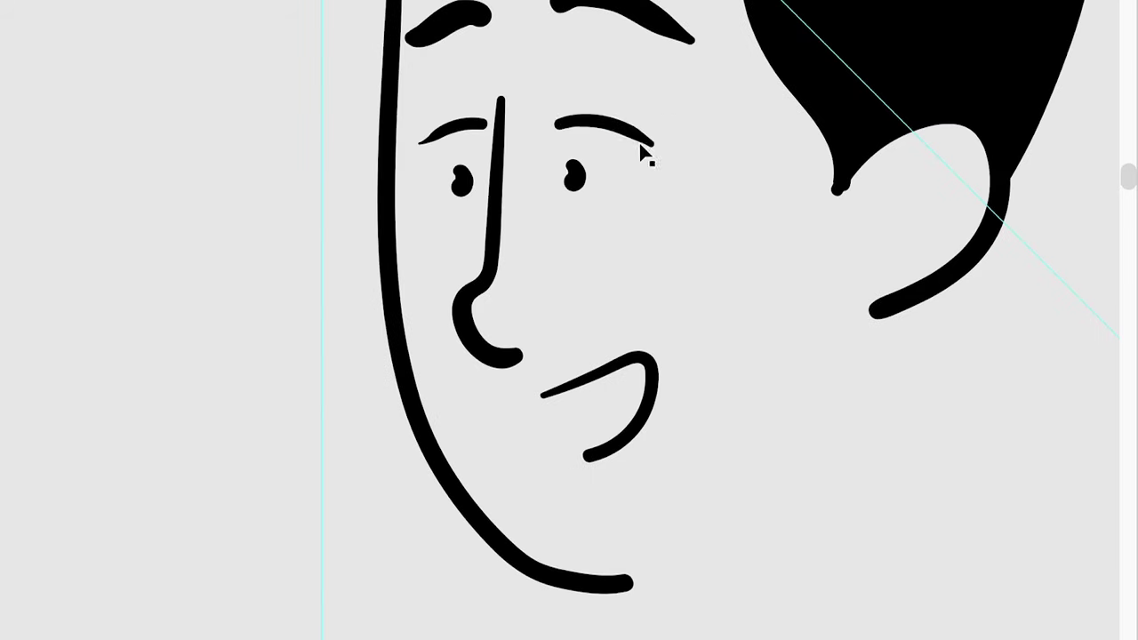
{"action": "mouse_move", "coordinate": [622, 128]}
{"action": "left_mouse_down"}
{"action": "mouse_move", "coordinate": [642, 111]}
{"action": "mouse_move", "coordinate": [364, 21]}
{"action": "left_mouse_up"}
Select the man's facial features together and nudge them up slightly.
{"action": "scroll", "coordinate": [599, 409], "scroll_direction": "down", "scroll_amount": 3}
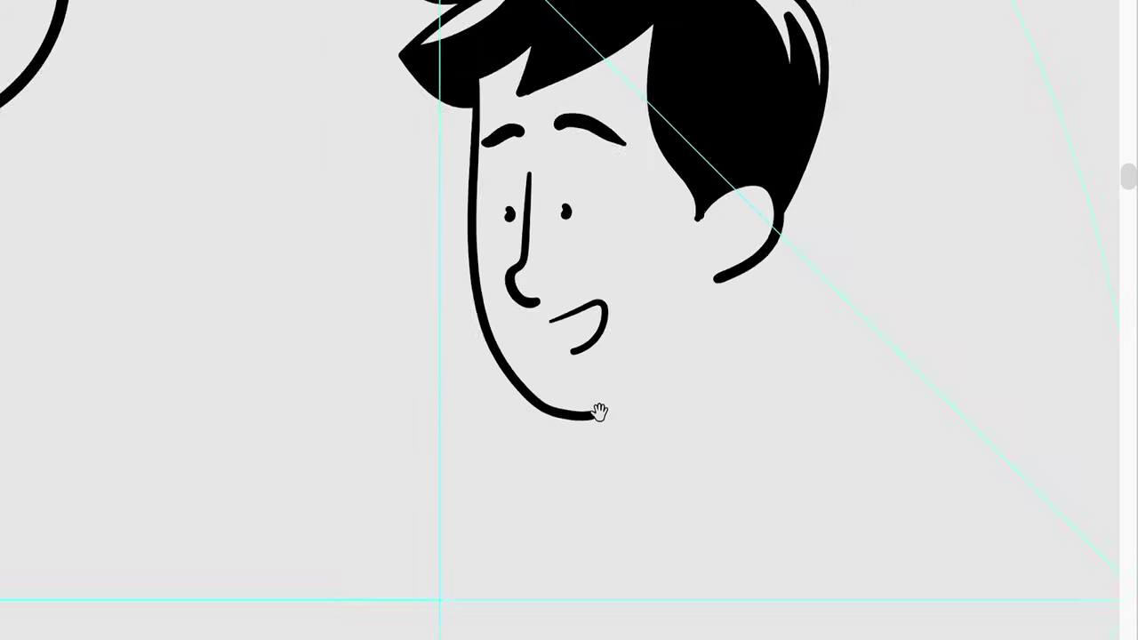
{"action": "scroll", "coordinate": [599, 409], "scroll_direction": "up", "scroll_amount": 2}
{"action": "left_click_drag", "start_coordinate": [662, 13], "coordinate": [483, 355]}
{"action": "left_click_drag", "start_coordinate": [627, 269], "coordinate": [622, 259]}
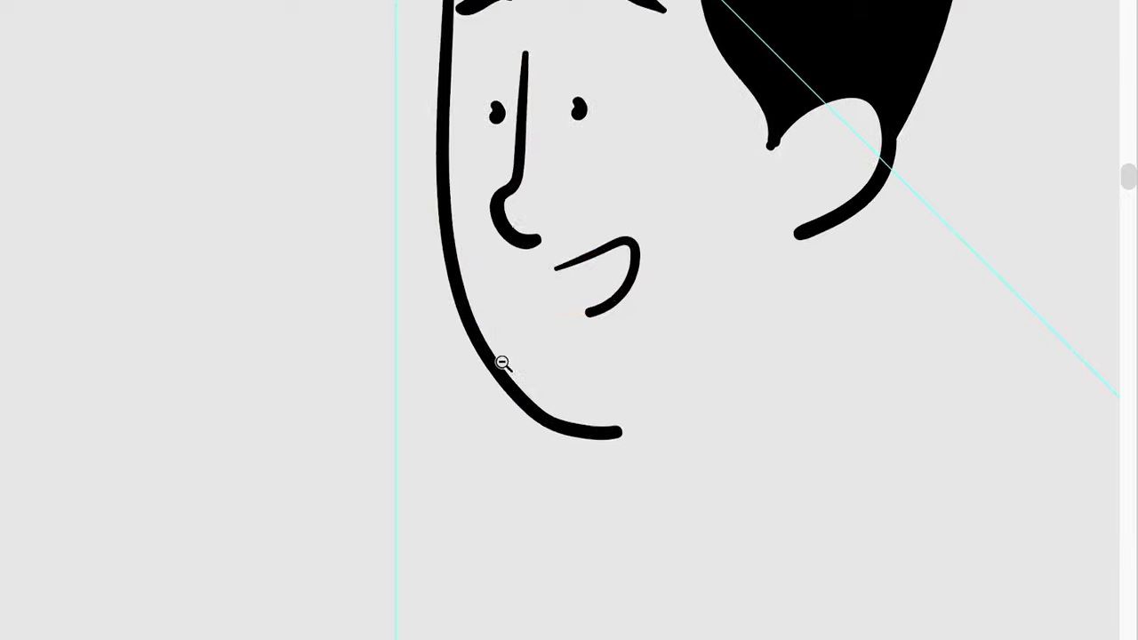
{"action": "scroll", "coordinate": [496, 324], "scroll_direction": "down", "scroll_amount": 4}
{"action": "scroll", "coordinate": [496, 324], "scroll_direction": "up", "scroll_amount": 5}
Draw a new eyebrow above the left eye and place a mirrored copy above the right eye.
{"action": "left_click_drag", "start_coordinate": [462, 235], "coordinate": [569, 192]}
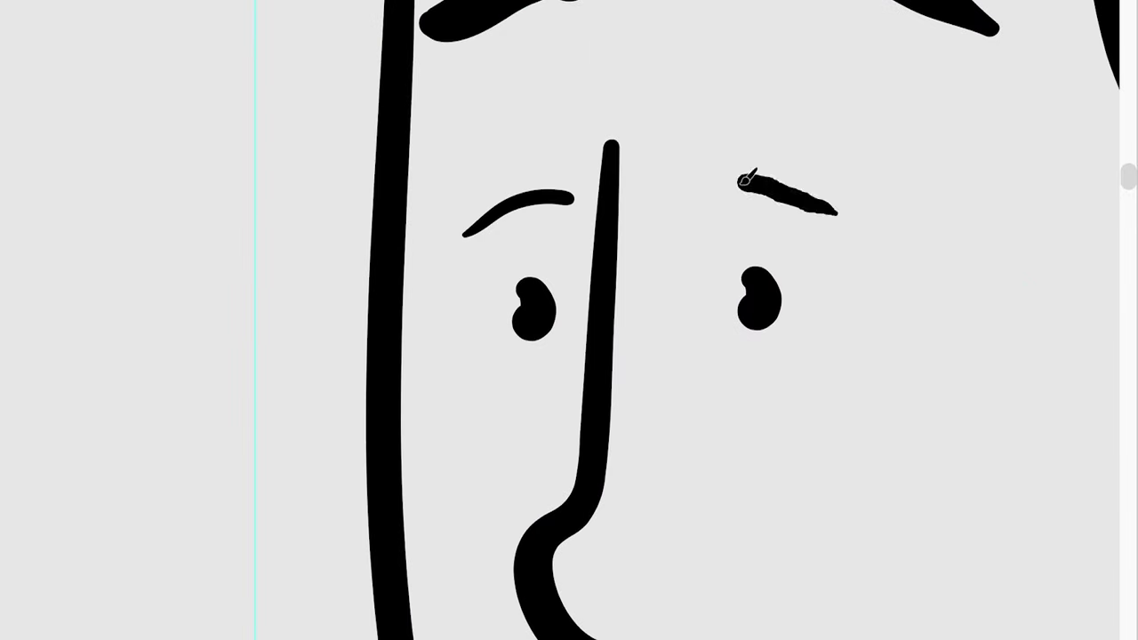
{"action": "scroll", "coordinate": [831, 199], "scroll_direction": "down", "scroll_amount": 3}
{"action": "scroll", "coordinate": [508, 432], "scroll_direction": "up", "scroll_amount": 3}
{"action": "left_click_drag", "start_coordinate": [365, 189], "coordinate": [584, 203]}
{"action": "right_click", "coordinate": [524, 200]}
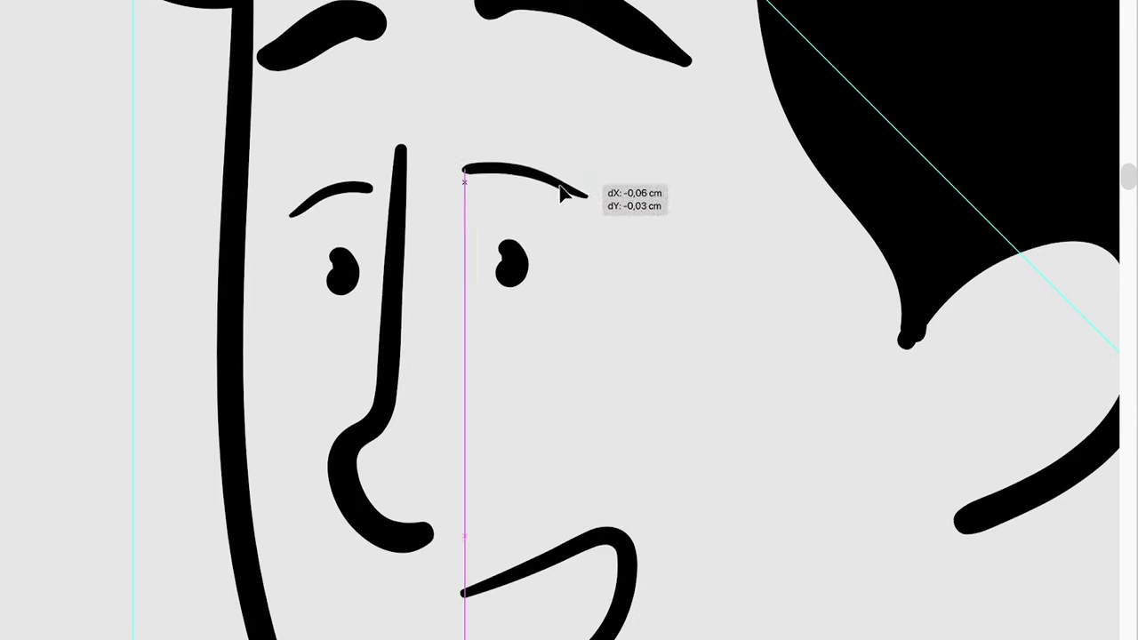
{"action": "left_click_drag", "start_coordinate": [318, 178], "coordinate": [343, 186]}
Add a short brow stroke and stretch the nose line up between the brows.
{"action": "scroll", "coordinate": [529, 360], "scroll_direction": "down", "scroll_amount": 2}
{"action": "scroll", "coordinate": [530, 360], "scroll_direction": "up", "scroll_amount": 2}
{"action": "scroll", "coordinate": [521, 196], "scroll_direction": "up", "scroll_amount": 3}
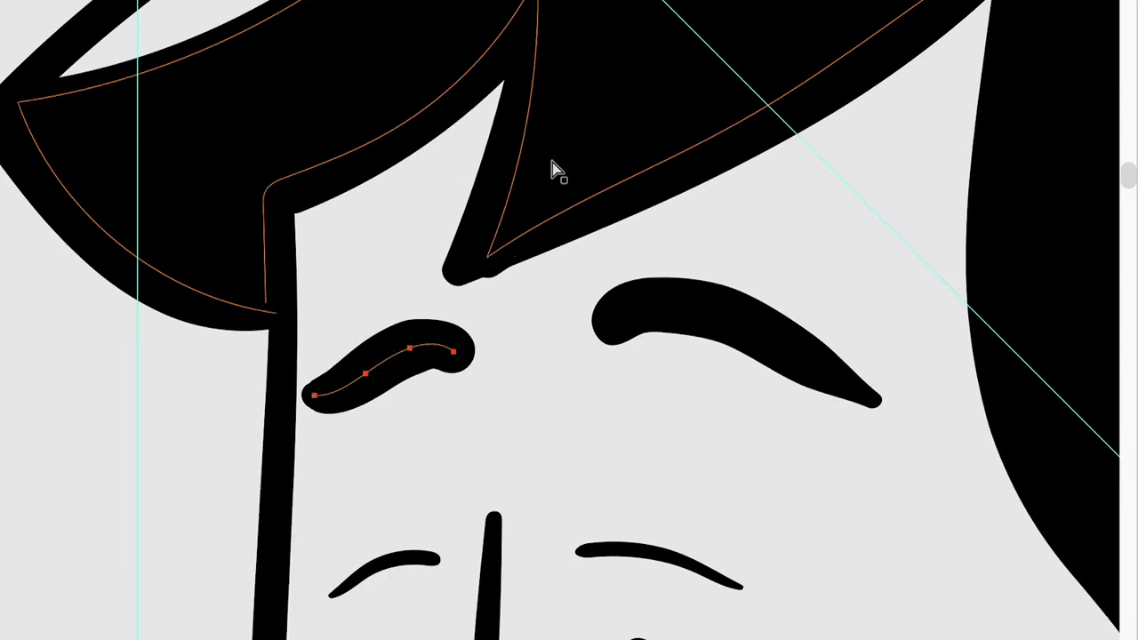
{"action": "scroll", "coordinate": [490, 256], "scroll_direction": "down", "scroll_amount": 2}
{"action": "scroll", "coordinate": [445, 233], "scroll_direction": "down", "scroll_amount": 3}
{"action": "scroll", "coordinate": [540, 343], "scroll_direction": "down", "scroll_amount": 1}
{"action": "left_click_drag", "start_coordinate": [635, 156], "coordinate": [583, 117]}
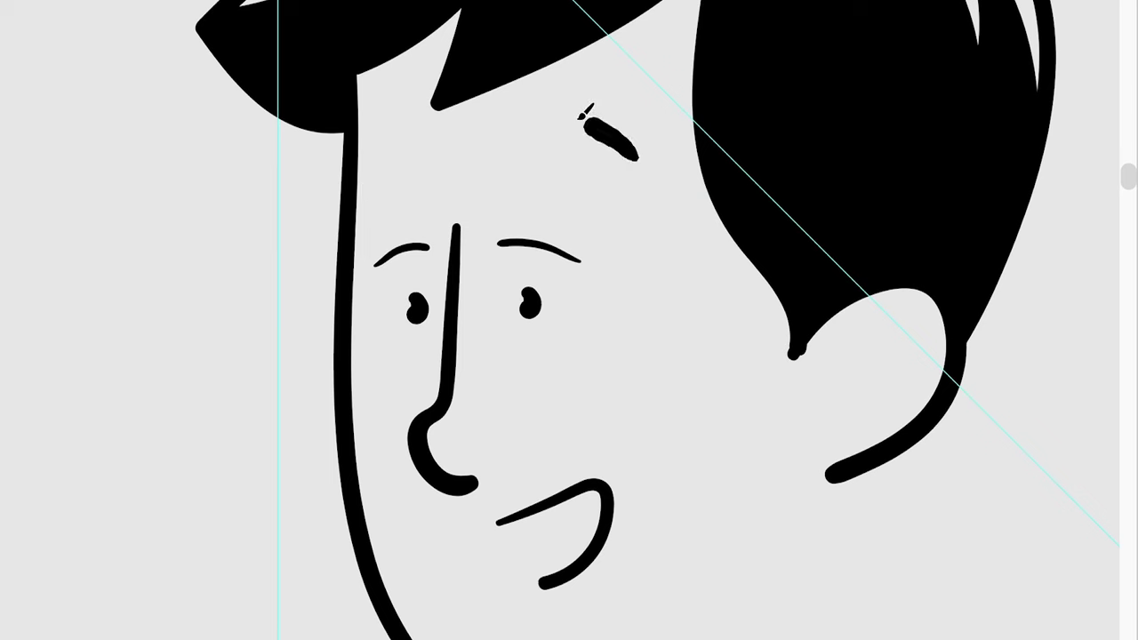
{"action": "left_click_drag", "start_coordinate": [456, 226], "coordinate": [445, 145]}
Reposition the man's right eye and move an eyebrow into a better position.
{"action": "scroll", "coordinate": [526, 284], "scroll_direction": "down", "scroll_amount": 3}
{"action": "scroll", "coordinate": [525, 284], "scroll_direction": "right", "scroll_amount": 3}
{"action": "left_click_drag", "start_coordinate": [412, 202], "coordinate": [420, 183]}
{"action": "scroll", "coordinate": [383, 211], "scroll_direction": "up", "scroll_amount": 2}
{"action": "left_click", "coordinate": [418, 233]}
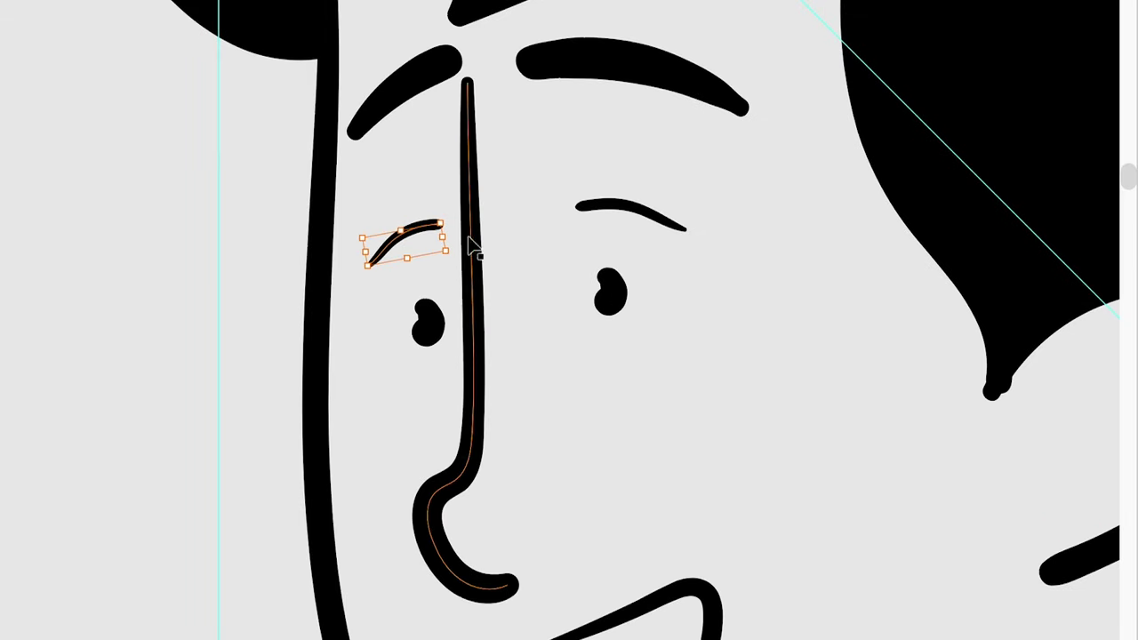
{"action": "left_click", "coordinate": [589, 213]}
{"action": "mouse_move", "coordinate": [683, 231]}
{"action": "left_mouse_down"}
{"action": "mouse_move", "coordinate": [653, 211]}
{"action": "mouse_move", "coordinate": [686, 247]}
{"action": "mouse_move", "coordinate": [645, 222]}
{"action": "left_mouse_up"}
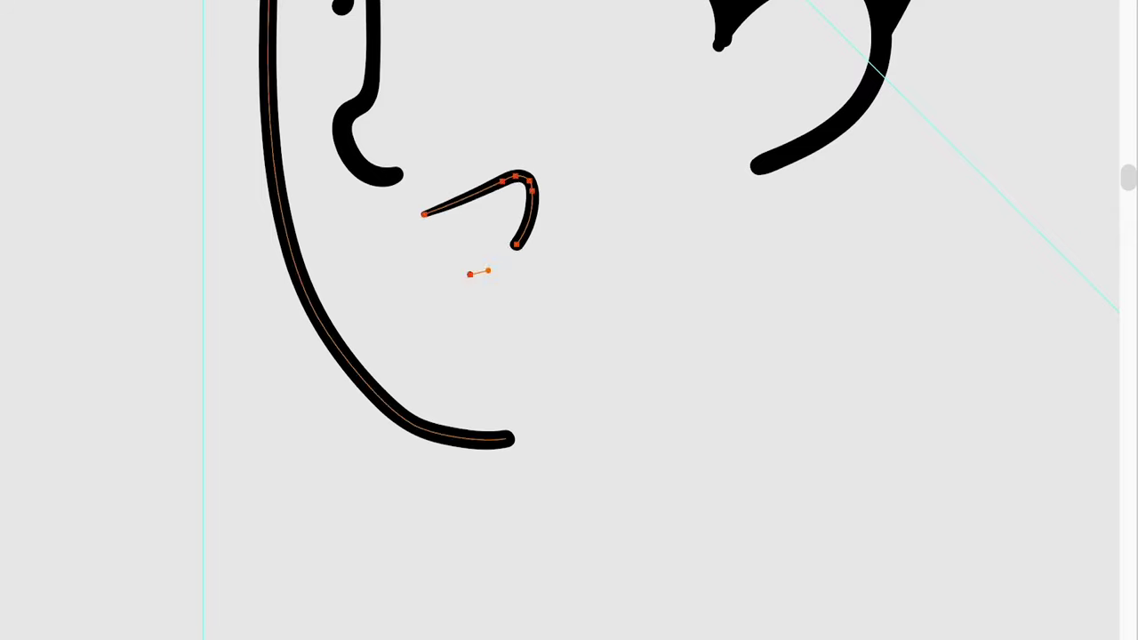
Select the man's jaw curve for editing.
{"action": "scroll", "coordinate": [492, 356], "scroll_direction": "down", "scroll_amount": 5}
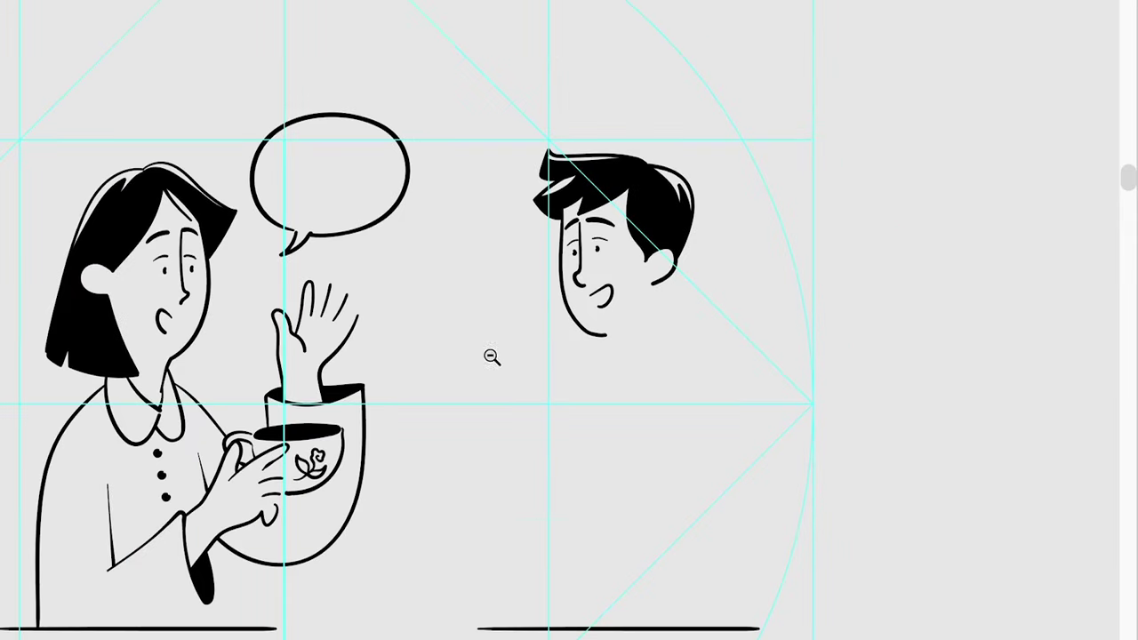
{"action": "left_click_drag", "start_coordinate": [423, 359], "coordinate": [632, 254]}
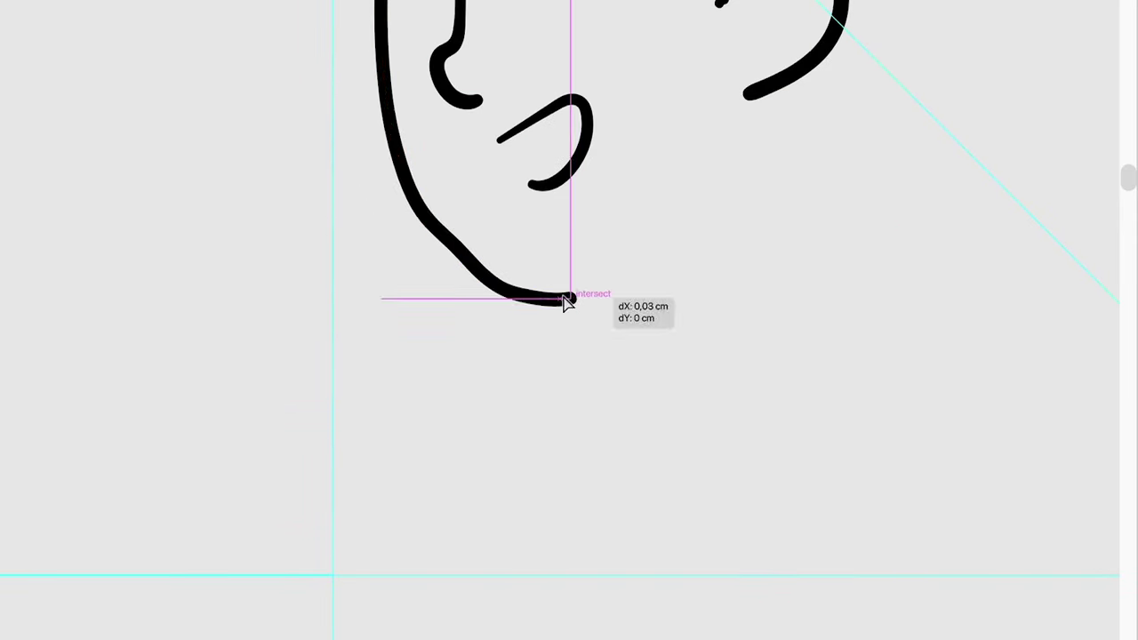
{"action": "left_click", "coordinate": [401, 96]}
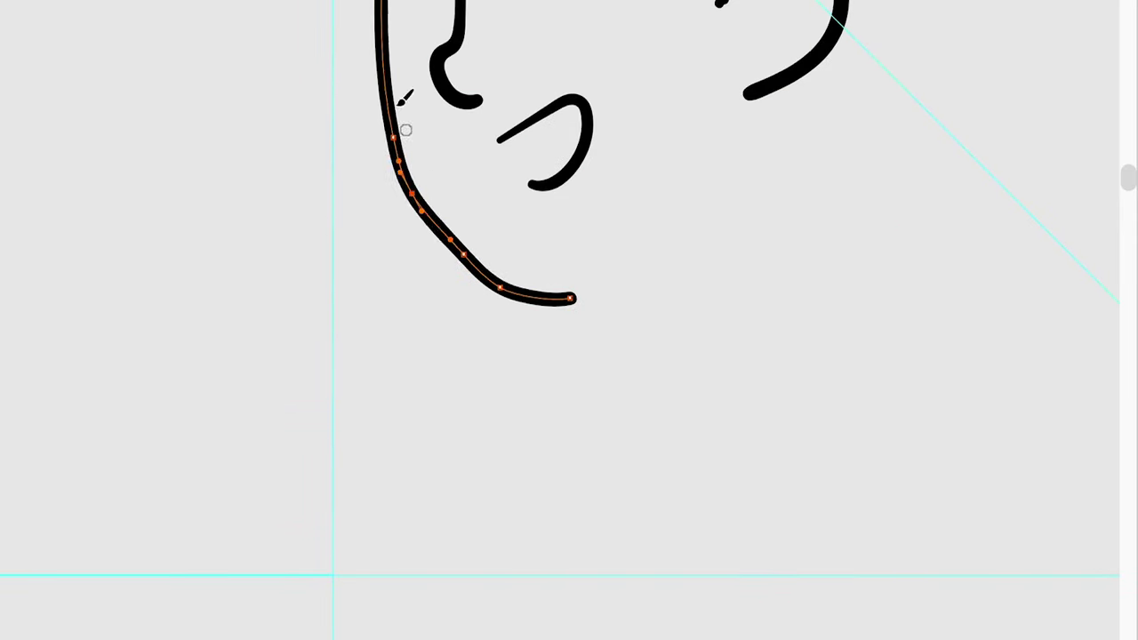
{"action": "scroll", "coordinate": [438, 404], "scroll_direction": "up", "scroll_amount": 2}
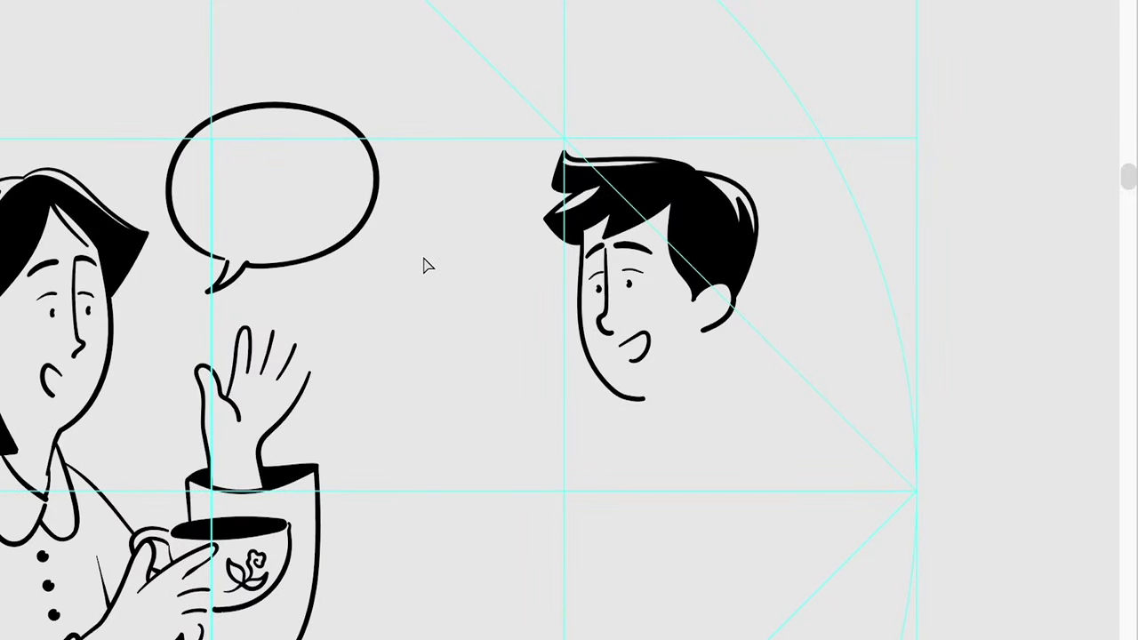
Duplicate the speech bubble, flip the copy horizontally and place it right of the original.
{"action": "left_click_drag", "start_coordinate": [274, 191], "coordinate": [414, 266]}
{"action": "right_click", "coordinate": [496, 97]}
{"action": "left_click", "coordinate": [775, 622]}
{"action": "left_click", "coordinate": [729, 419]}
{"action": "left_click_drag", "start_coordinate": [493, 323], "coordinate": [511, 363]}
Draw the man's neck line and round collar below his chin.
{"action": "left_click_drag", "start_coordinate": [613, 150], "coordinate": [625, 230]}
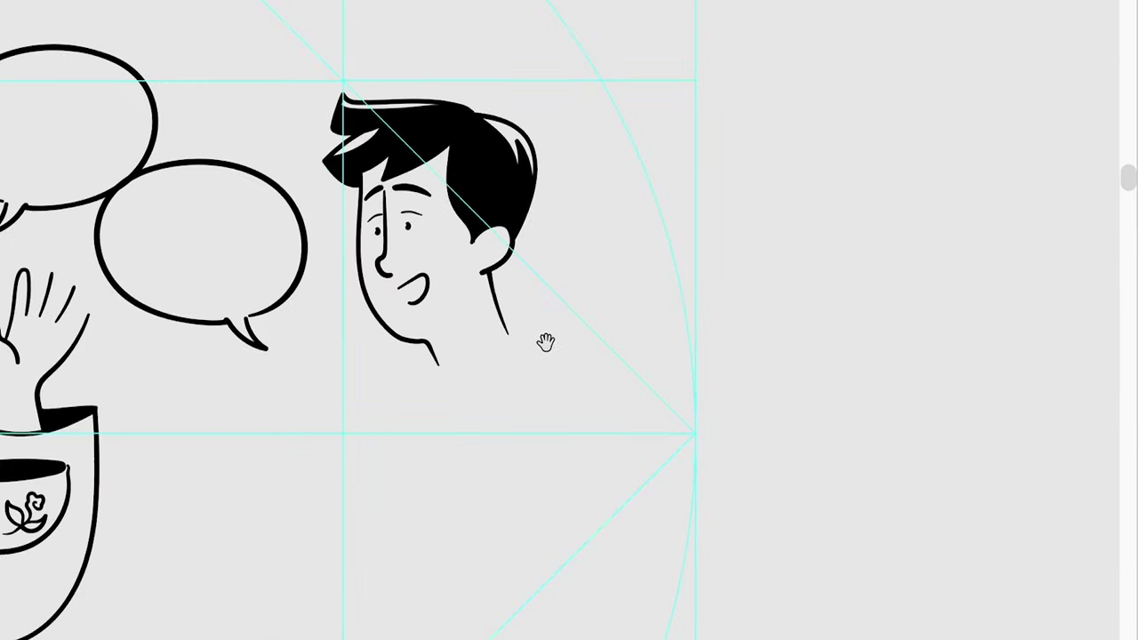
{"action": "left_click_drag", "start_coordinate": [668, 339], "coordinate": [757, 224]}
{"action": "key", "text": "ctrl+z"}
{"action": "left_click_drag", "start_coordinate": [508, 259], "coordinate": [763, 227]}
{"action": "key", "text": "ctrl+z"}
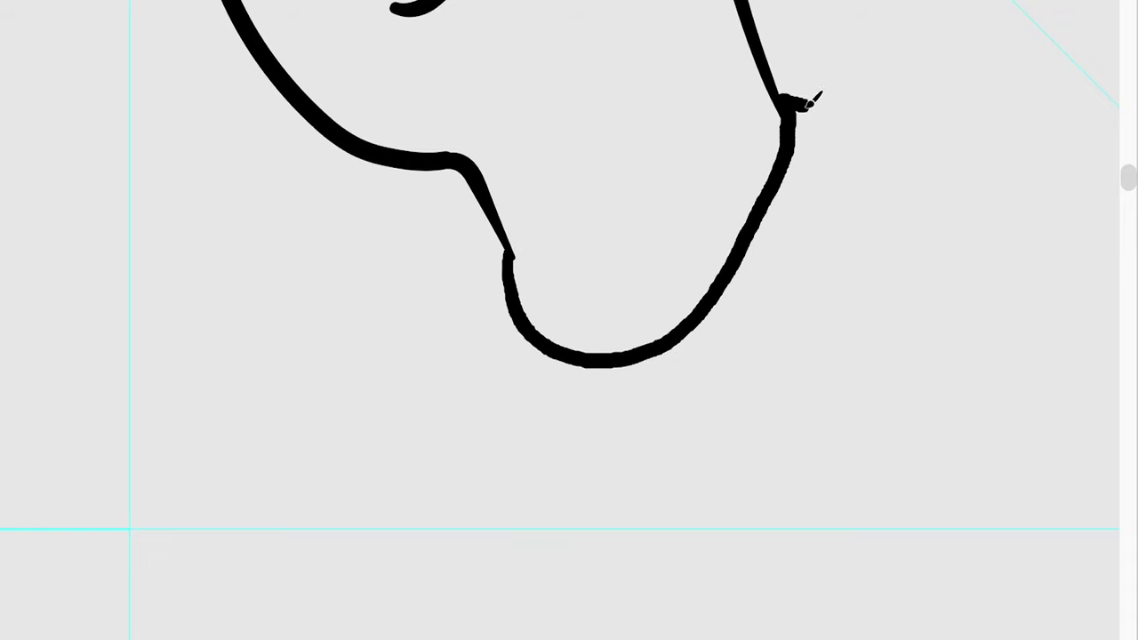
{"action": "left_click_drag", "start_coordinate": [811, 102], "coordinate": [736, 378]}
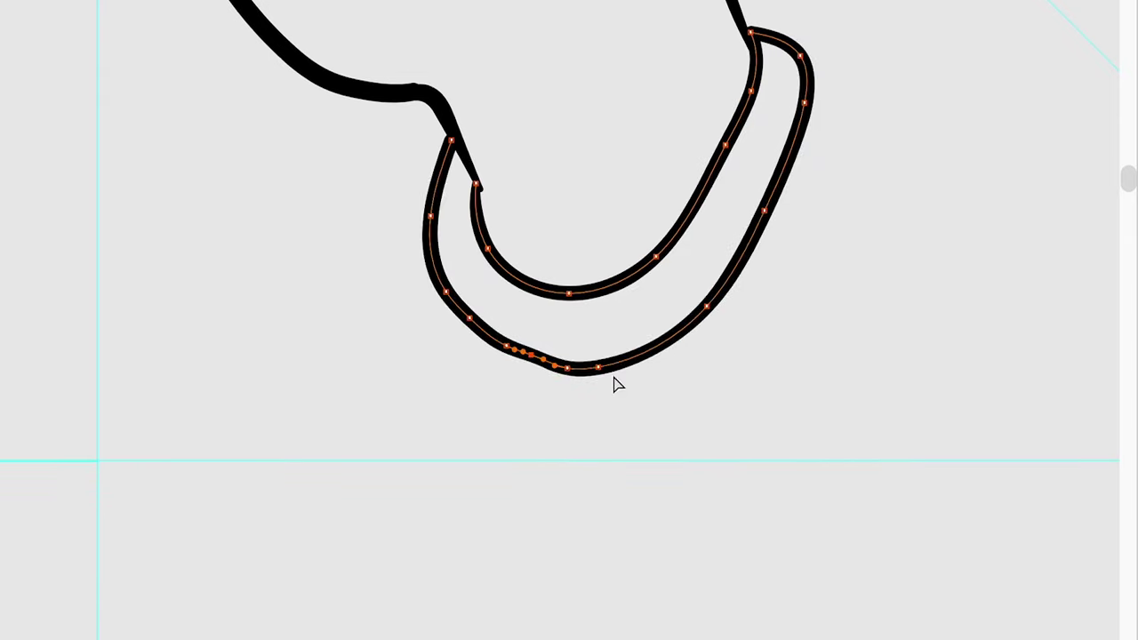
{"action": "left_click", "coordinate": [486, 311], "text": "alt"}
{"action": "left_click", "coordinate": [486, 311], "text": "alt"}
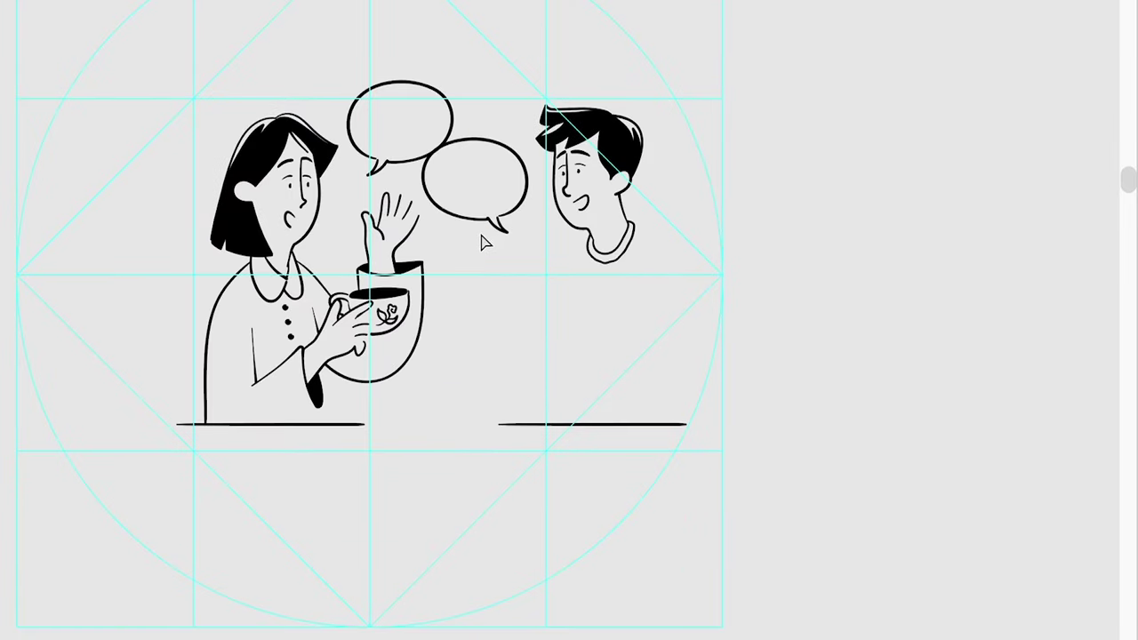
Move the man's head beside the speech bubbles, above his collar.
{"action": "left_click", "coordinate": [502, 257]}
{"action": "left_click", "coordinate": [495, 327], "text": "alt"}
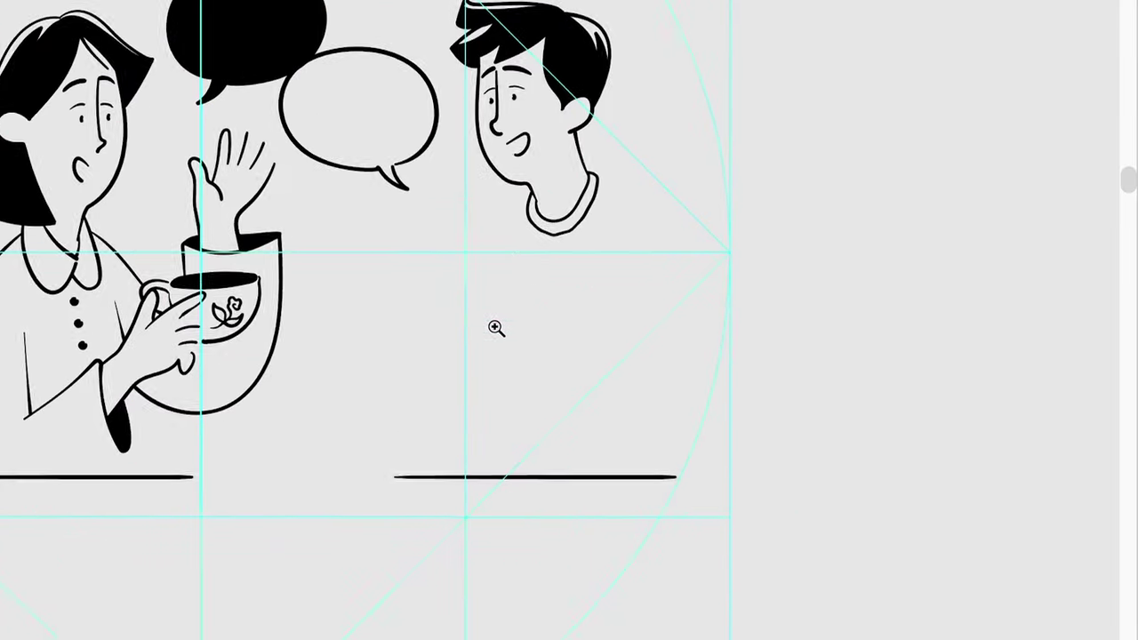
{"action": "left_click", "coordinate": [584, 299]}
{"action": "left_click", "coordinate": [510, 268]}
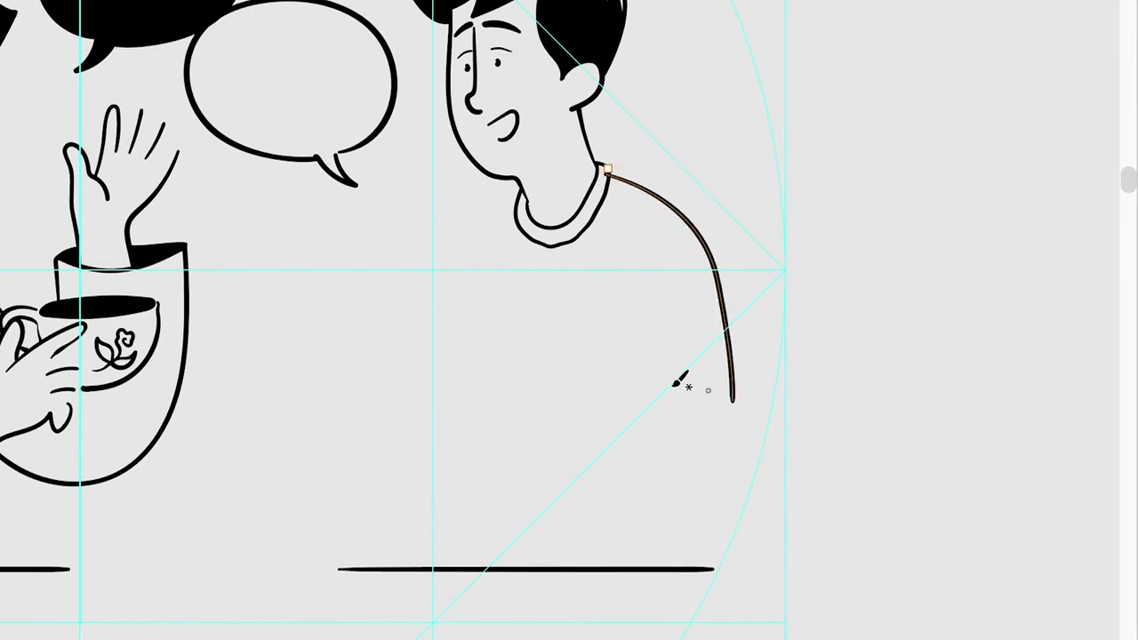
{"action": "key", "text": "ctrl+minus"}
{"action": "mouse_move", "coordinate": [622, 178]}
{"action": "left_mouse_down"}
{"action": "mouse_move", "coordinate": [75, 96]}
{"action": "mouse_move", "coordinate": [406, 348]}
{"action": "left_mouse_up"}
{"action": "mouse_move", "coordinate": [284, 249]}
{"action": "left_mouse_down"}
{"action": "mouse_move", "coordinate": [628, 300]}
{"action": "mouse_move", "coordinate": [633, 267]}
{"action": "left_mouse_up"}
{"action": "scroll", "coordinate": [447, 246], "scroll_direction": "up", "scroll_amount": 2}
{"action": "scroll", "coordinate": [472, 302], "scroll_direction": "down", "scroll_amount": 3}
{"action": "scroll", "coordinate": [424, 257], "scroll_direction": "up", "scroll_amount": 2}
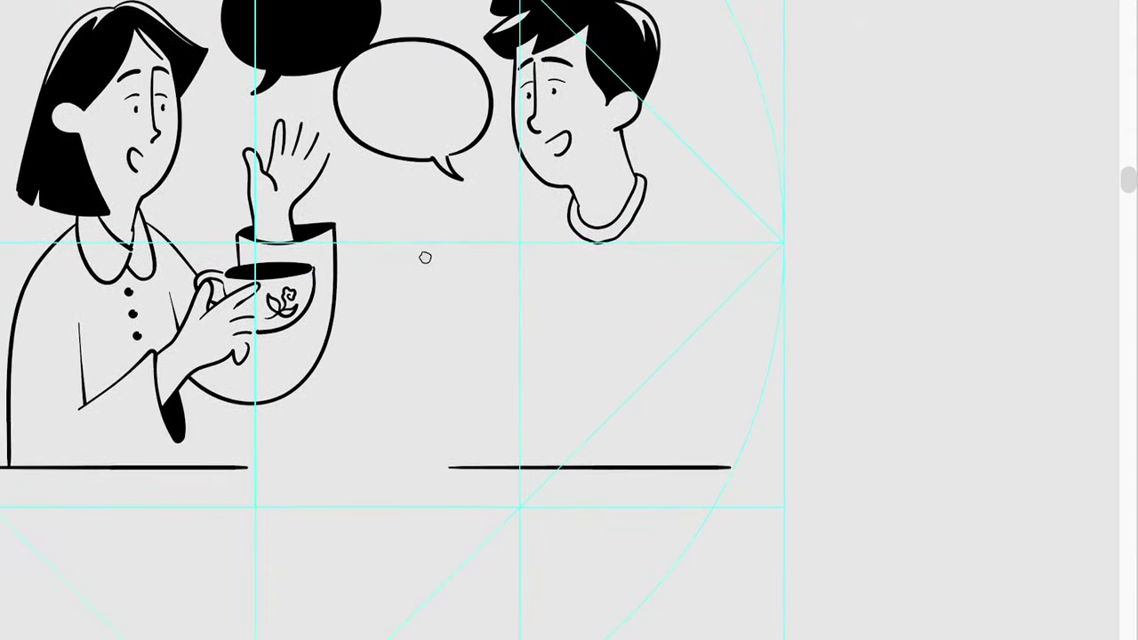
{"action": "scroll", "coordinate": [424, 257], "scroll_direction": "right", "scroll_amount": 2}
{"action": "scroll", "coordinate": [425, 257], "scroll_direction": "down", "scroll_amount": 1}
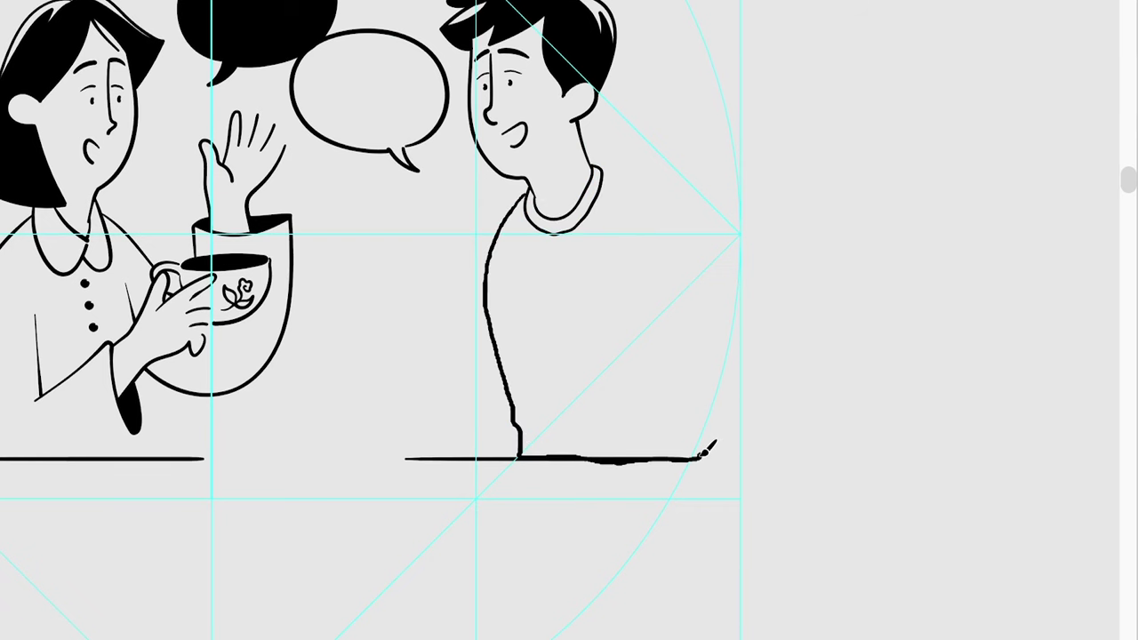
{"action": "scroll", "coordinate": [457, 350], "scroll_direction": "up", "scroll_amount": 3}
Reshape the torso outline's bottom-right corner and both shoulder curves with the Node tool.
{"action": "left_click", "coordinate": [610, 305]}
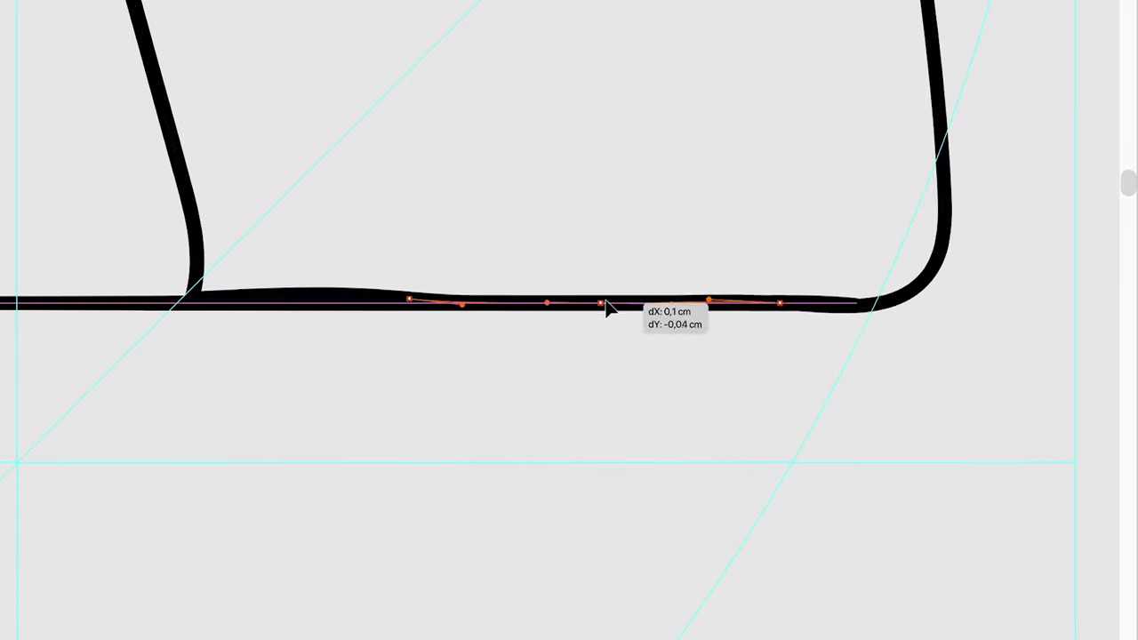
{"action": "mouse_move", "coordinate": [927, 279]}
{"action": "left_mouse_down"}
{"action": "mouse_move", "coordinate": [835, 335]}
{"action": "mouse_move", "coordinate": [889, 311]}
{"action": "left_mouse_up"}
{"action": "scroll", "coordinate": [888, 311], "scroll_direction": "down", "scroll_amount": 3}
{"action": "left_click_drag", "start_coordinate": [666, 412], "coordinate": [728, 488]}
{"action": "scroll", "coordinate": [628, 365], "scroll_direction": "up", "scroll_amount": 3}
{"action": "scroll", "coordinate": [627, 365], "scroll_direction": "down", "scroll_amount": 3}
{"action": "left_click_drag", "start_coordinate": [569, 116], "coordinate": [445, 9]}
{"action": "scroll", "coordinate": [524, 256], "scroll_direction": "down", "scroll_amount": 3}
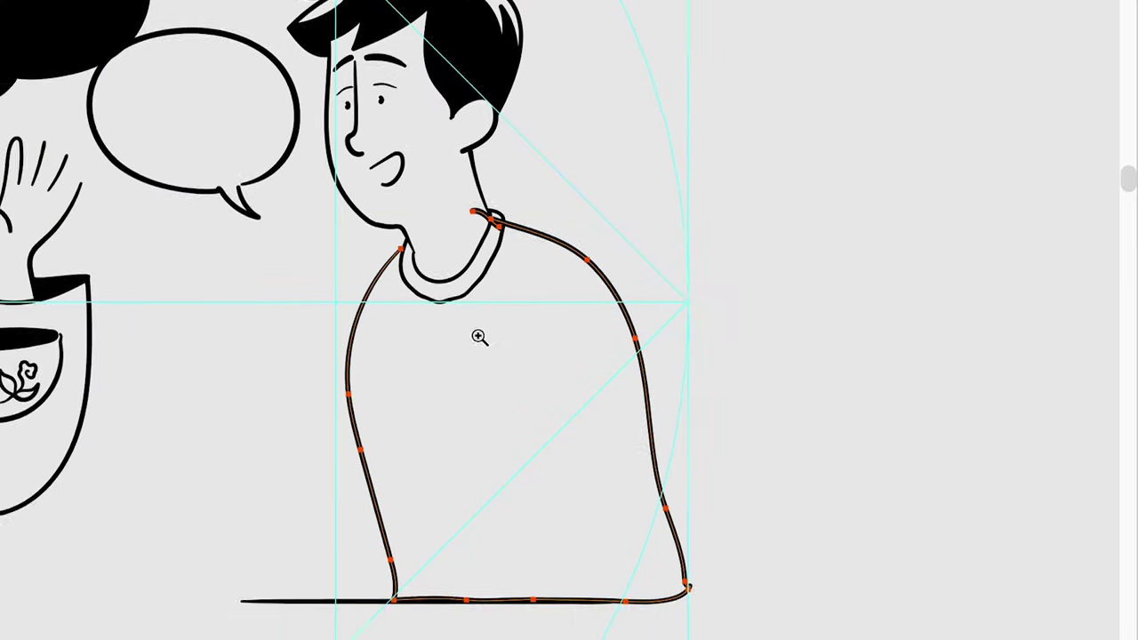
{"action": "scroll", "coordinate": [477, 335], "scroll_direction": "up", "scroll_amount": 5}
{"action": "left_click_drag", "start_coordinate": [252, 293], "coordinate": [275, 233]}
{"action": "scroll", "coordinate": [540, 125], "scroll_direction": "down", "scroll_amount": 1}
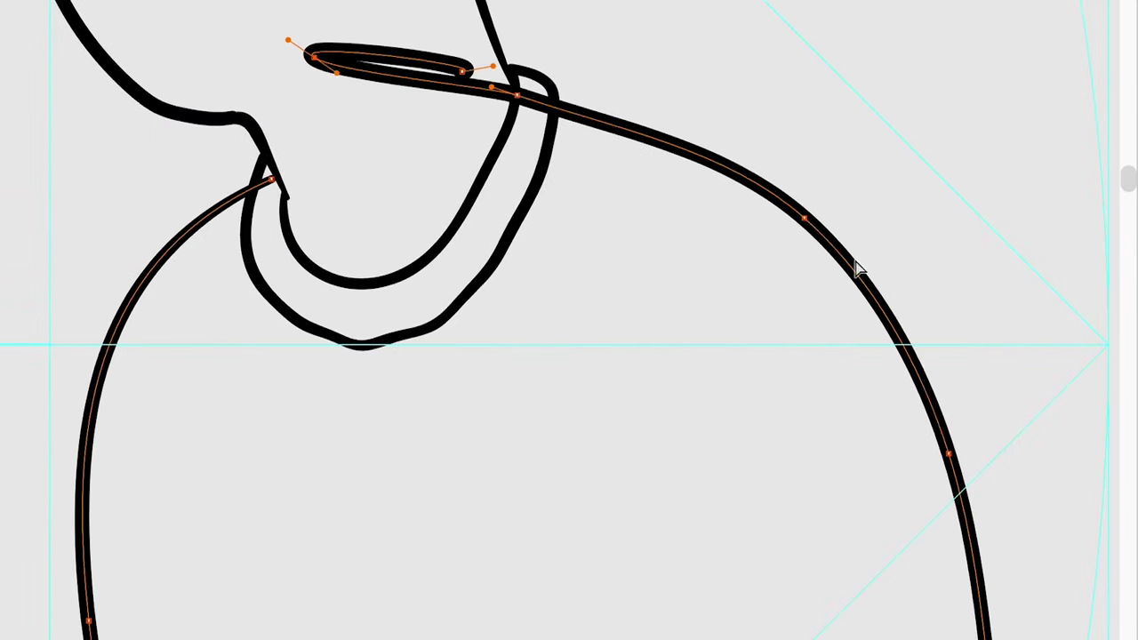
{"action": "scroll", "coordinate": [859, 264], "scroll_direction": "down", "scroll_amount": 2}
{"action": "scroll", "coordinate": [579, 365], "scroll_direction": "down", "scroll_amount": 2}
{"action": "scroll", "coordinate": [605, 472], "scroll_direction": "down", "scroll_amount": 2}
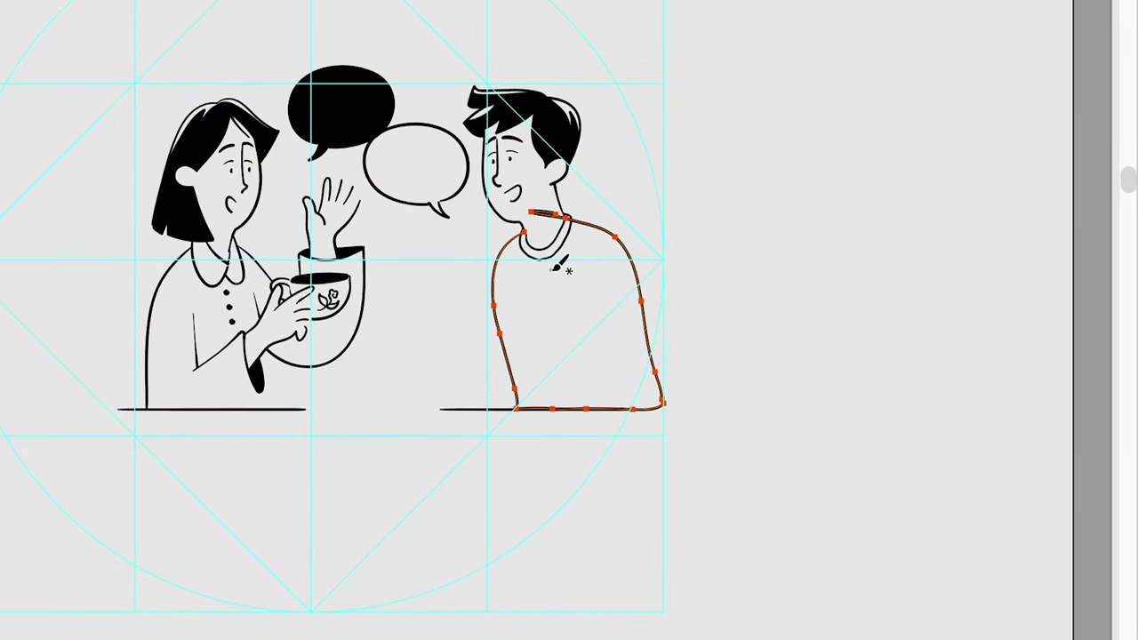
{"action": "scroll", "coordinate": [568, 264], "scroll_direction": "up", "scroll_amount": 2}
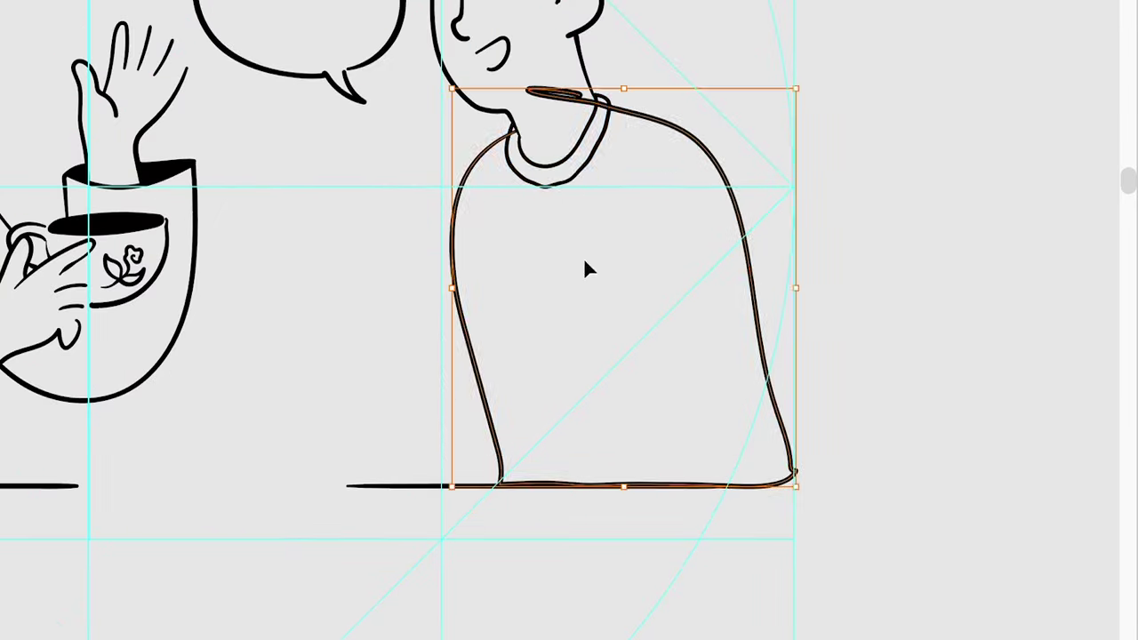
{"action": "scroll", "coordinate": [490, 177], "scroll_direction": "up", "scroll_amount": 2}
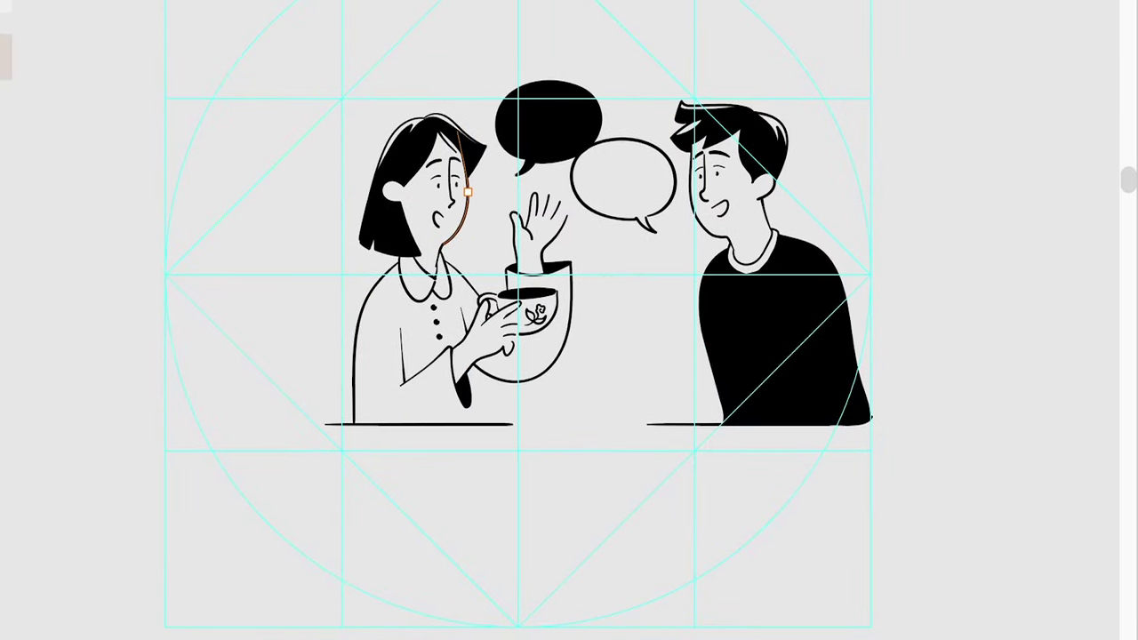
Select both of the man's eyes, adjust the outline's bottom corner, and undo a stray stroke.
{"action": "scroll", "coordinate": [612, 357], "scroll_direction": "up", "scroll_amount": 3}
{"action": "scroll", "coordinate": [590, 399], "scroll_direction": "up", "scroll_amount": 3}
{"action": "left_click", "coordinate": [591, 234]}
{"action": "left_click", "coordinate": [770, 200], "text": "shift"}
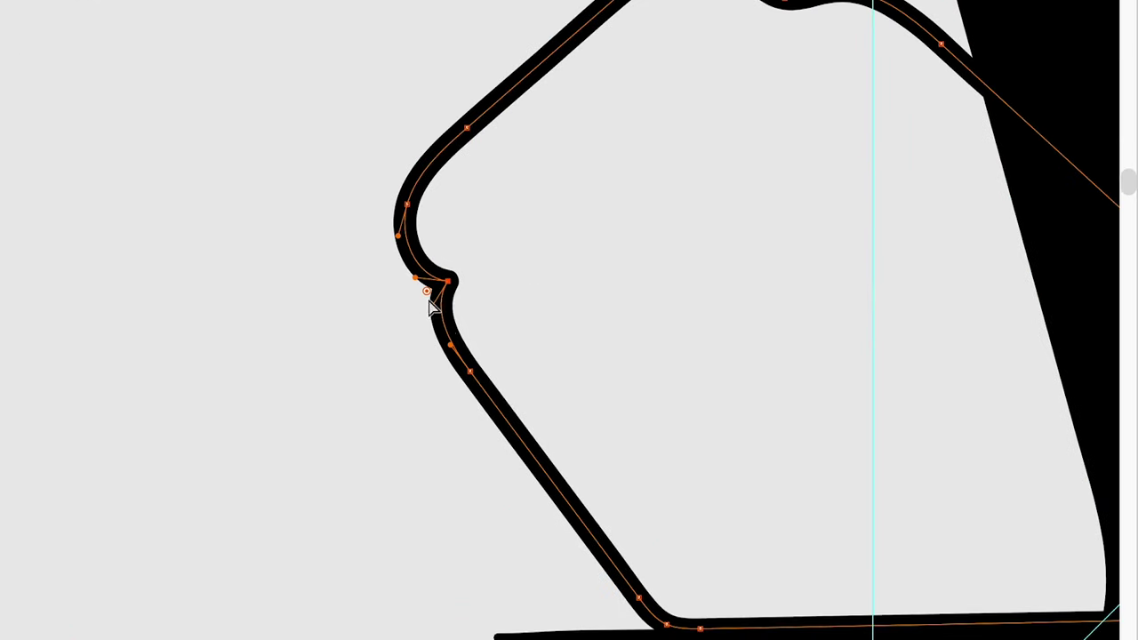
{"action": "left_click_drag", "start_coordinate": [532, 531], "coordinate": [529, 536]}
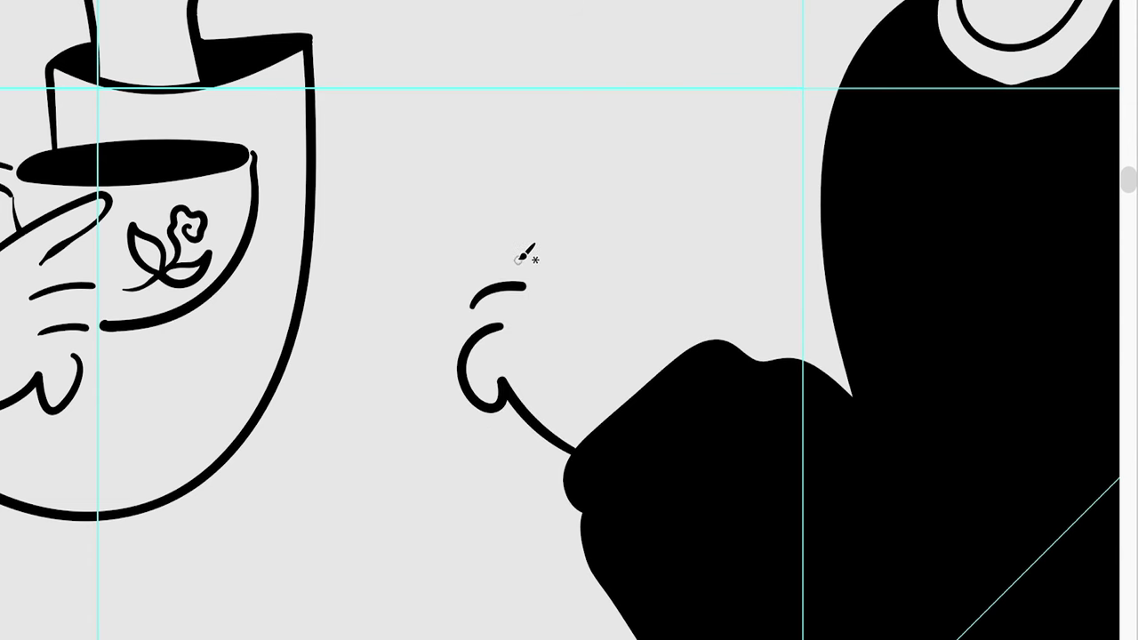
{"action": "scroll", "coordinate": [610, 416], "scroll_direction": "up", "scroll_amount": 3}
{"action": "key", "text": "ctrl+z"}
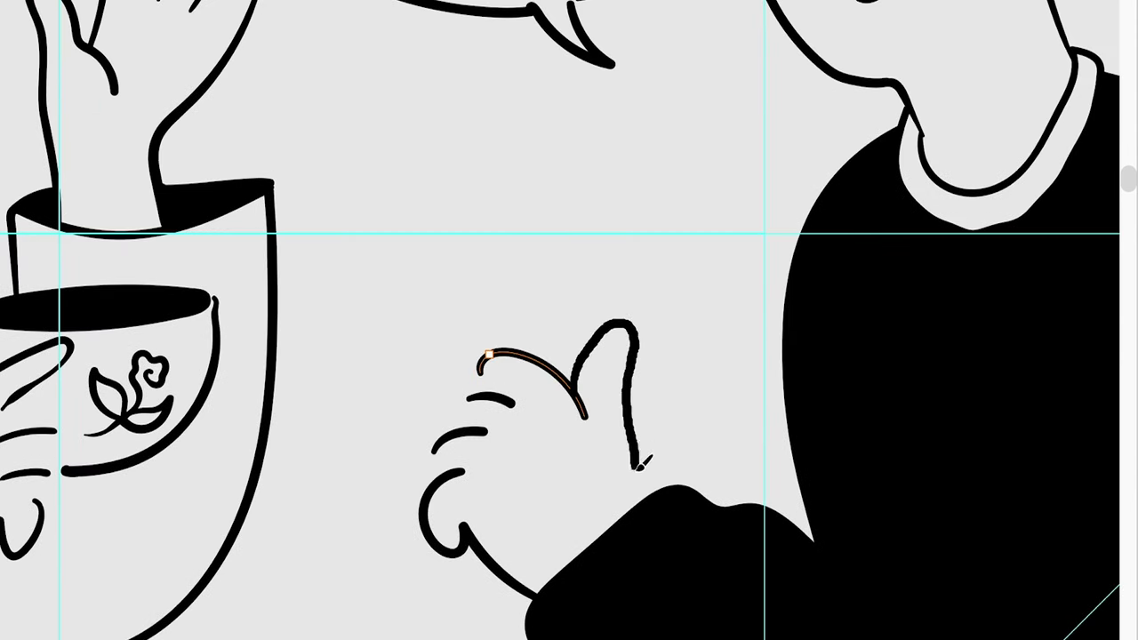
{"action": "scroll", "coordinate": [640, 462], "scroll_direction": "down", "scroll_amount": 5}
{"action": "scroll", "coordinate": [500, 434], "scroll_direction": "up", "scroll_amount": 5}
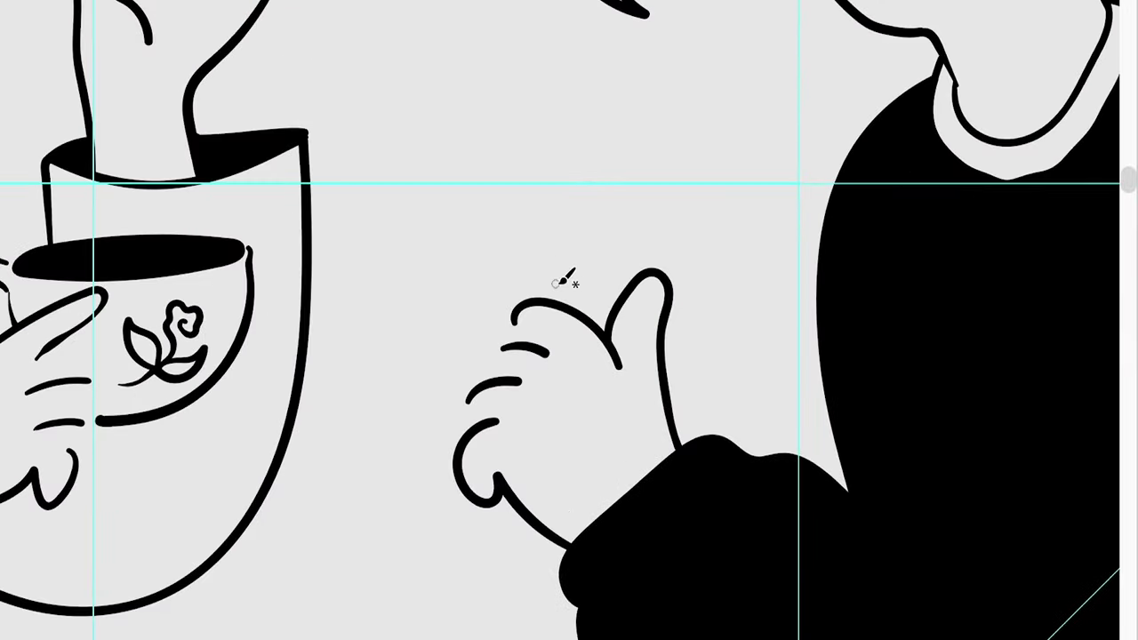
Rotate the man's hand into position at the end of the sleeve.
{"action": "key", "text": "ctrl+t"}
{"action": "left_click_drag", "start_coordinate": [690, 275], "coordinate": [681, 427]}
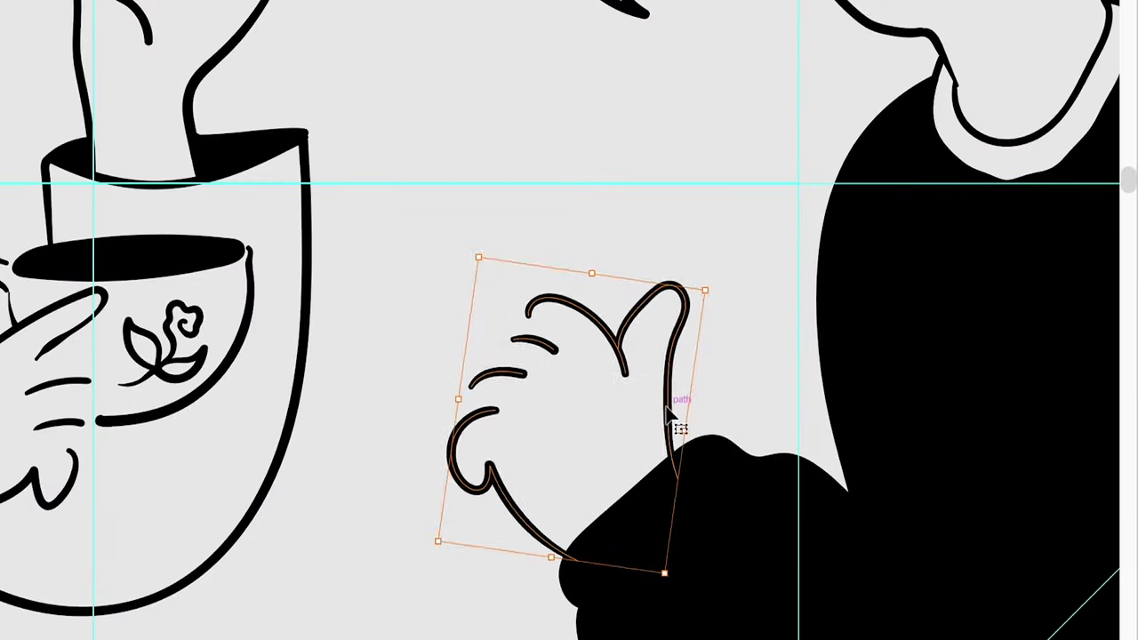
{"action": "scroll", "coordinate": [578, 314], "scroll_direction": "down", "scroll_amount": 5}
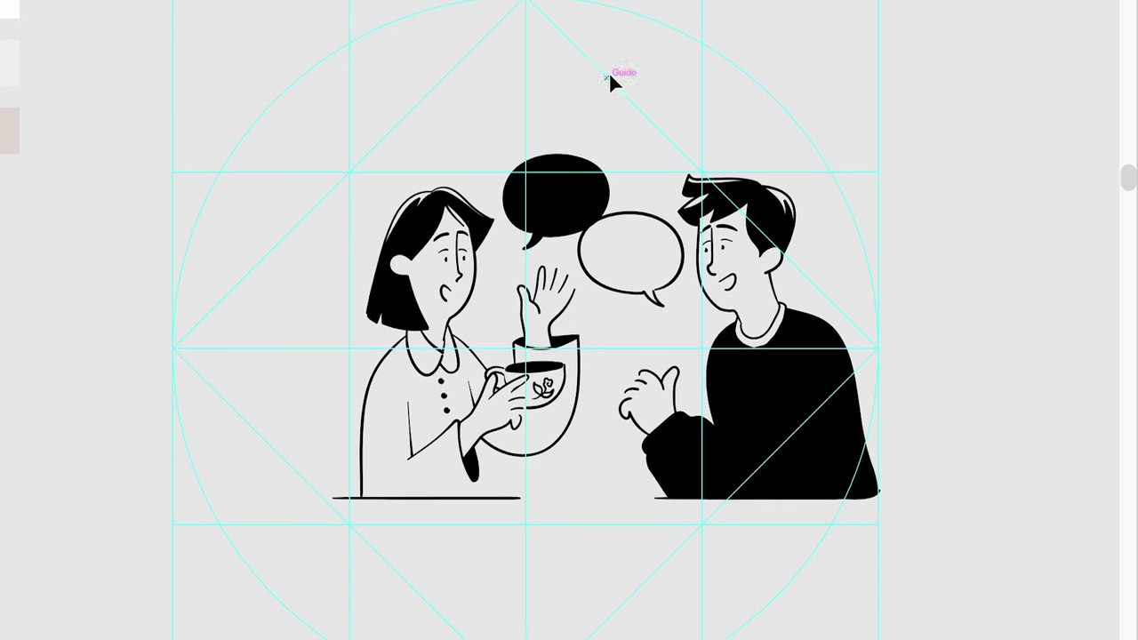
{"action": "scroll", "coordinate": [756, 435], "scroll_direction": "up", "scroll_amount": 5}
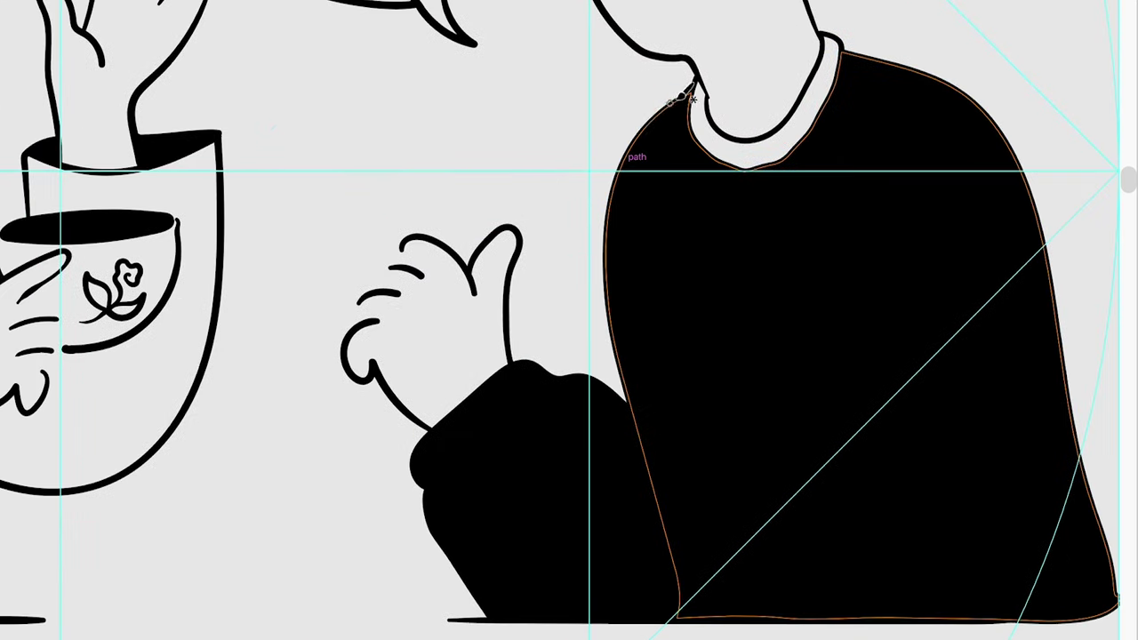
{"action": "scroll", "coordinate": [562, 335], "scroll_direction": "up", "scroll_amount": 1}
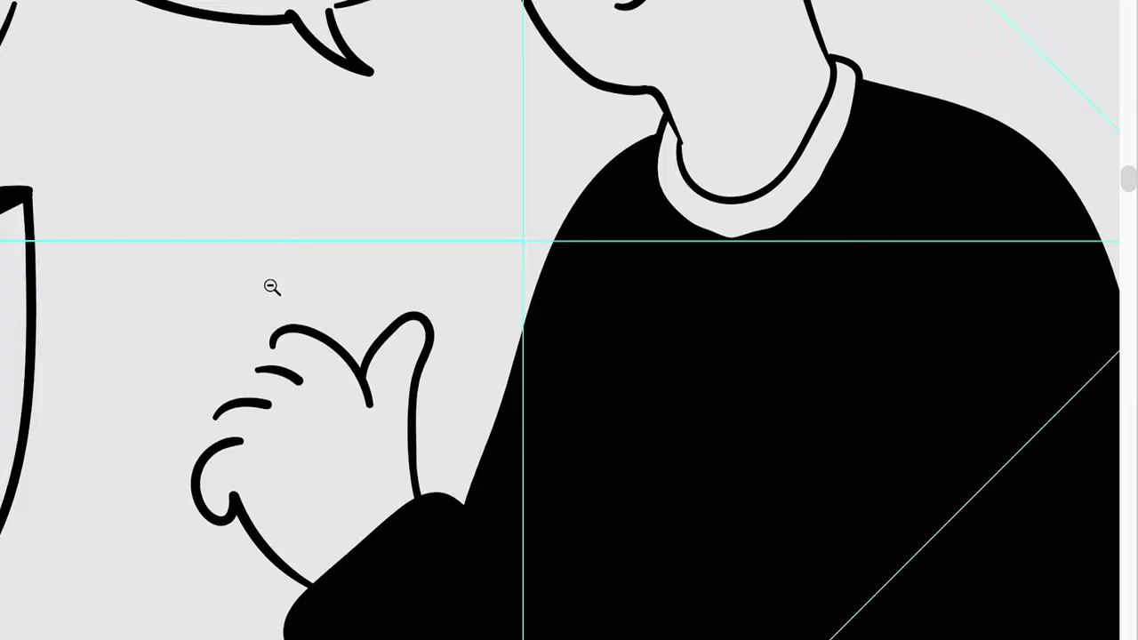
{"action": "scroll", "coordinate": [272, 287], "scroll_direction": "down", "scroll_amount": 3}
{"action": "scroll", "coordinate": [492, 310], "scroll_direction": "down", "scroll_amount": 2}
{"action": "scroll", "coordinate": [551, 364], "scroll_direction": "up", "scroll_amount": 2}
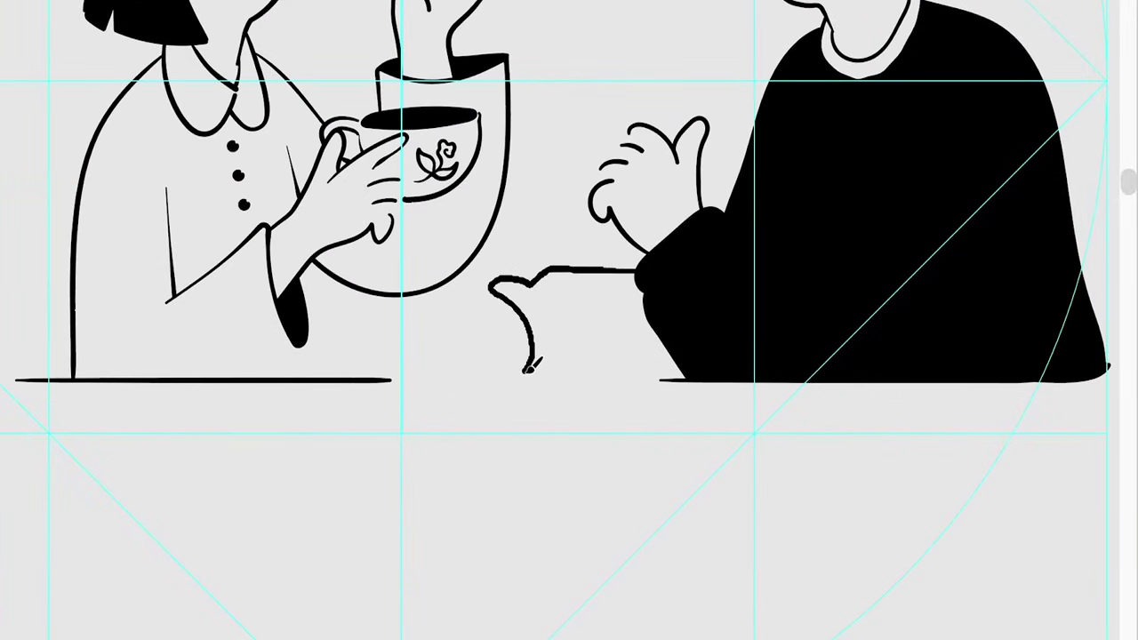
Close the sleeve outline into a black-filled shape and extend its bottom corner right.
{"action": "scroll", "coordinate": [711, 374], "scroll_direction": "down", "scroll_amount": 2}
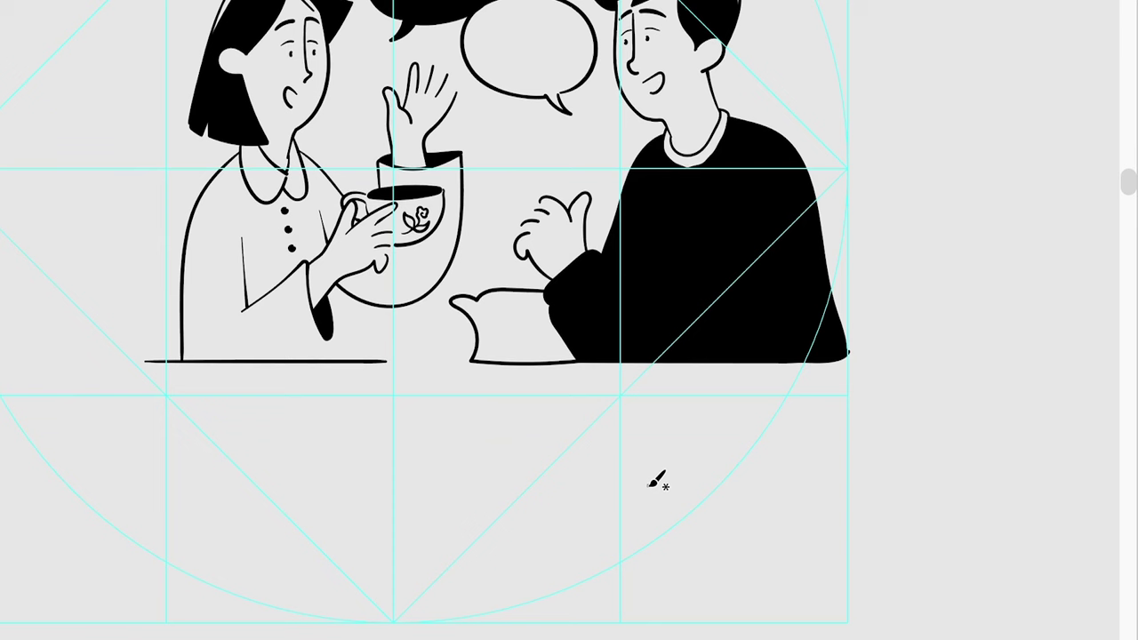
{"action": "left_click", "coordinate": [490, 291]}
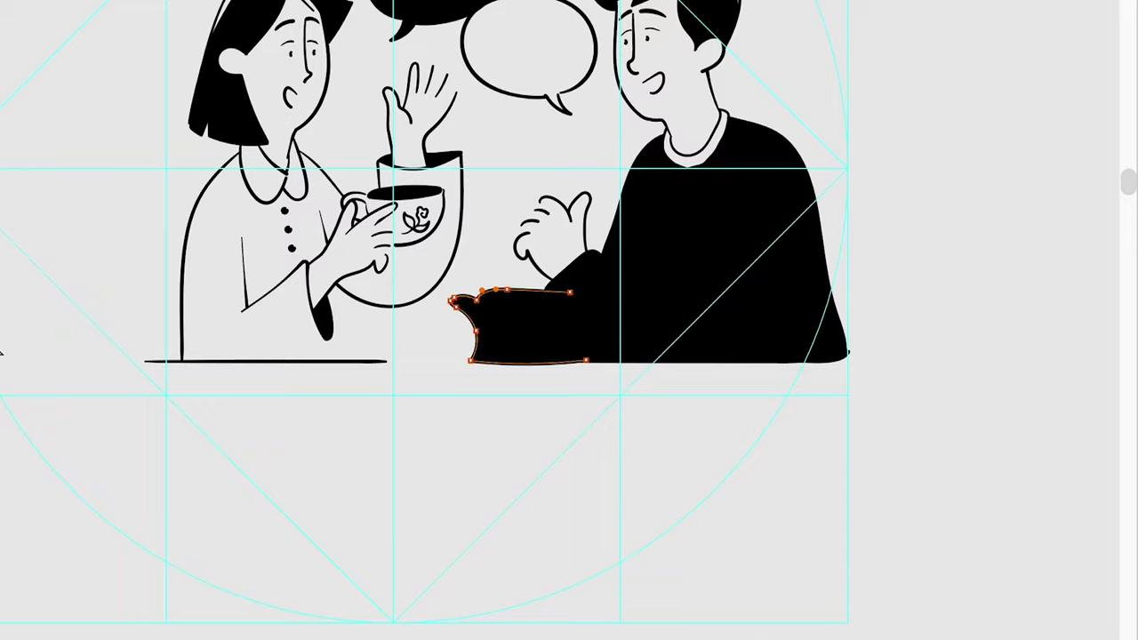
{"action": "scroll", "coordinate": [506, 373], "scroll_direction": "up", "scroll_amount": 3}
{"action": "left_click_drag", "start_coordinate": [655, 323], "coordinate": [731, 327]}
{"action": "scroll", "coordinate": [475, 345], "scroll_direction": "down", "scroll_amount": 3}
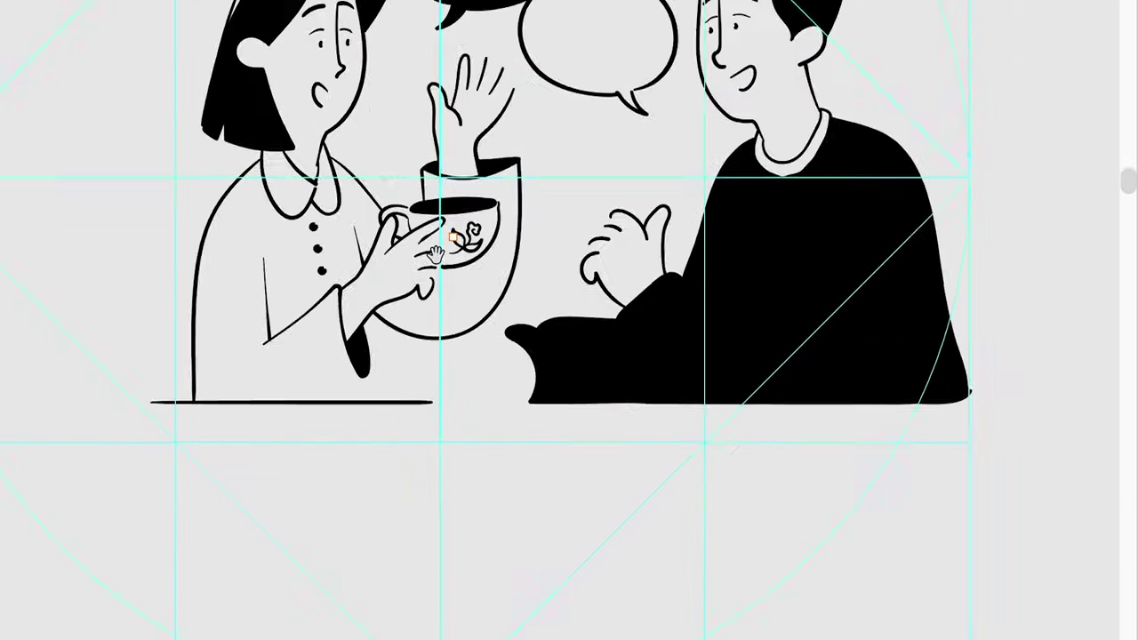
{"action": "scroll", "coordinate": [475, 253], "scroll_direction": "up", "scroll_amount": 5}
Draw a check mark inside the white speech bubble.
{"action": "scroll", "coordinate": [414, 320], "scroll_direction": "down", "scroll_amount": 3}
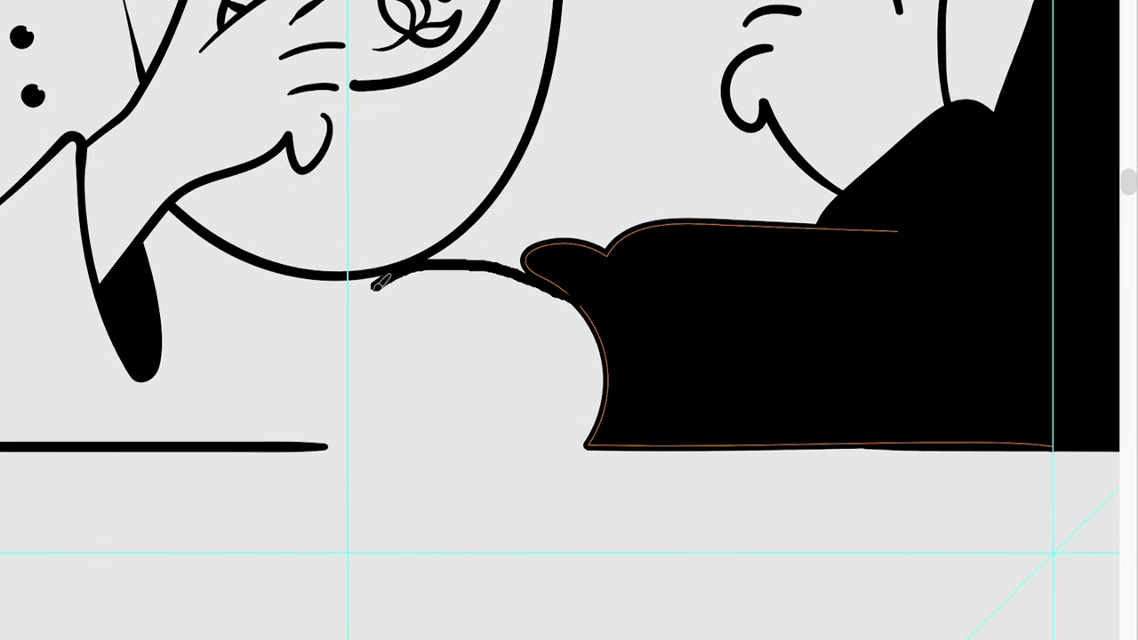
{"action": "scroll", "coordinate": [521, 275], "scroll_direction": "down", "scroll_amount": 3}
{"action": "scroll", "coordinate": [533, 330], "scroll_direction": "up", "scroll_amount": 3}
{"action": "scroll", "coordinate": [521, 394], "scroll_direction": "down", "scroll_amount": 3}
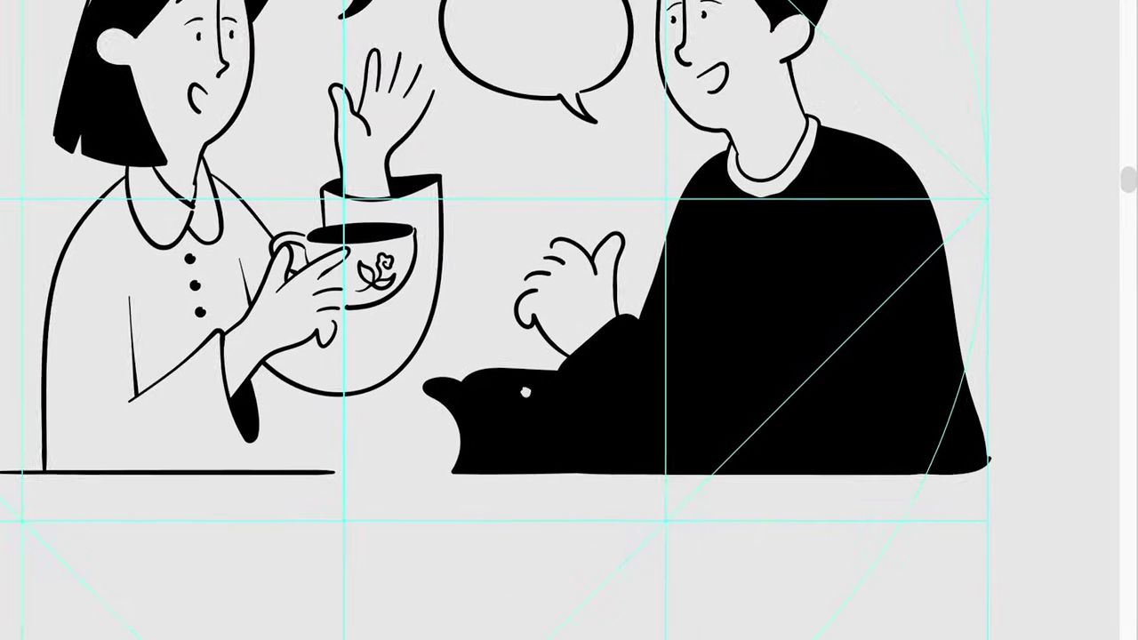
{"action": "scroll", "coordinate": [525, 347], "scroll_direction": "up", "scroll_amount": 5}
{"action": "scroll", "coordinate": [525, 348], "scroll_direction": "down", "scroll_amount": 3}
{"action": "mouse_move", "coordinate": [508, 274]}
{"action": "left_mouse_down"}
{"action": "mouse_move", "coordinate": [521, 297]}
{"action": "mouse_move", "coordinate": [495, 346]}
{"action": "left_mouse_up"}
{"action": "scroll", "coordinate": [521, 297], "scroll_direction": "up", "scroll_amount": 3}
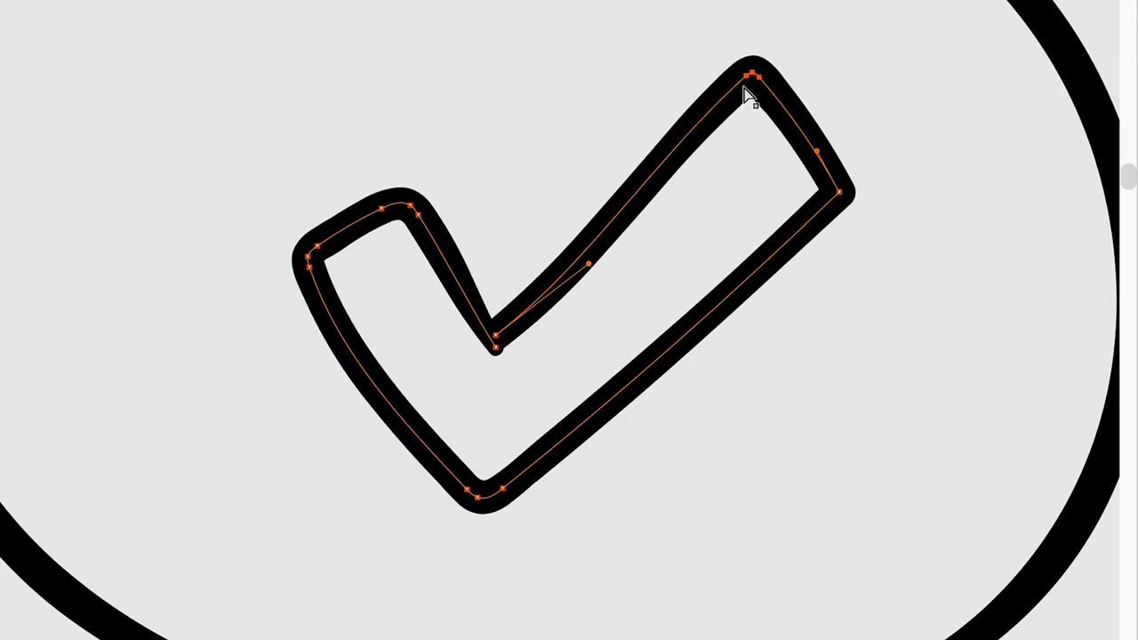
Rotate the whole check mark to a slant.
{"action": "scroll", "coordinate": [643, 241], "scroll_direction": "down", "scroll_amount": 3}
{"action": "key", "text": "v"}
{"action": "left_click_drag", "start_coordinate": [602, 401], "coordinate": [617, 358]}
{"action": "scroll", "coordinate": [617, 359], "scroll_direction": "down", "scroll_amount": 3}
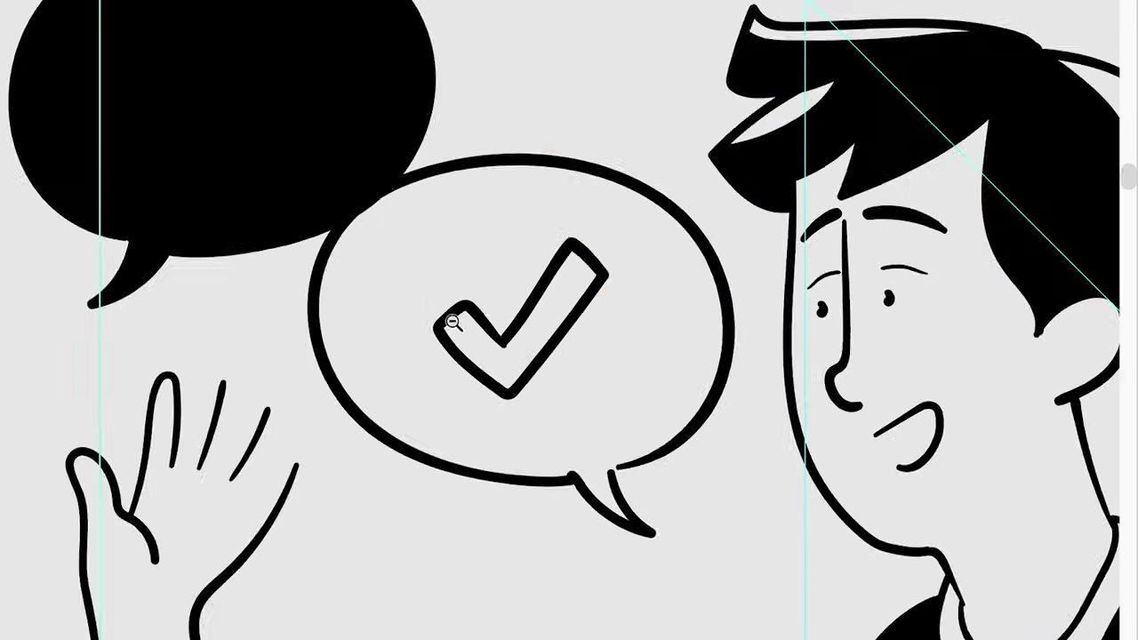
{"action": "scroll", "coordinate": [617, 359], "scroll_direction": "down", "scroll_amount": 2}
{"action": "scroll", "coordinate": [522, 378], "scroll_direction": "down", "scroll_amount": 2}
{"action": "scroll", "coordinate": [523, 378], "scroll_direction": "up", "scroll_amount": 3}
{"action": "scroll", "coordinate": [534, 417], "scroll_direction": "up", "scroll_amount": 3}
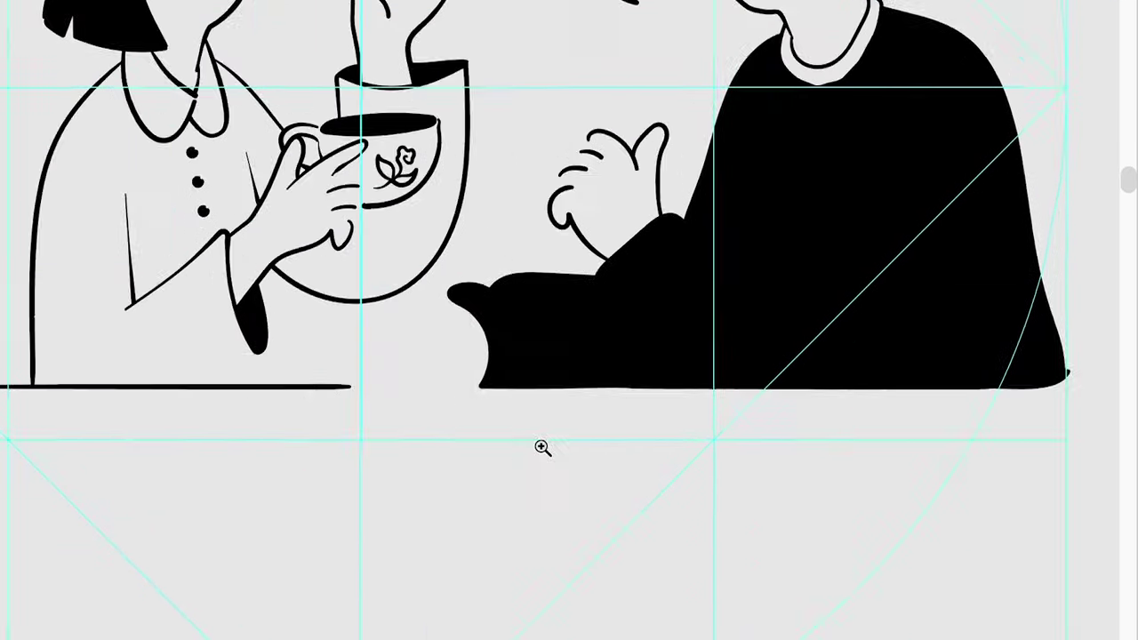
{"action": "scroll", "coordinate": [540, 447], "scroll_direction": "up", "scroll_amount": 3}
Brush the resting hand's stroke from the sleeve, replacing an unwanted looping stroke.
{"action": "left_click_drag", "start_coordinate": [480, 229], "coordinate": [382, 232]}
{"action": "scroll", "coordinate": [388, 282], "scroll_direction": "up", "scroll_amount": 1}
{"action": "key", "text": "ctrl+z"}
{"action": "left_click_drag", "start_coordinate": [469, 282], "coordinate": [365, 342]}
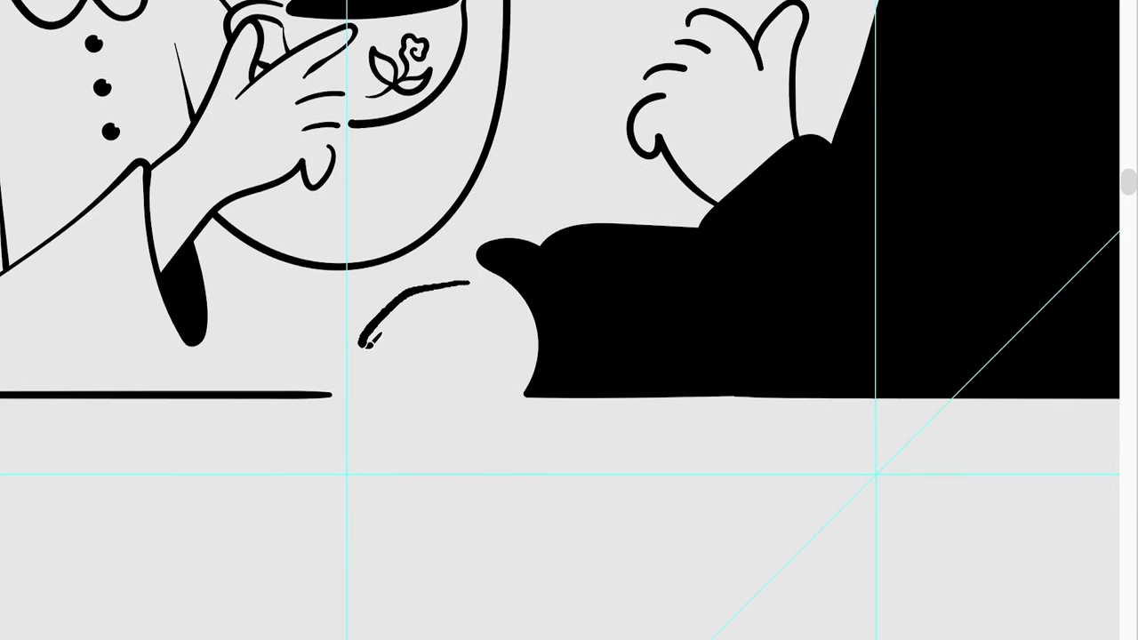
{"action": "left_click_drag", "start_coordinate": [499, 328], "coordinate": [559, 339]}
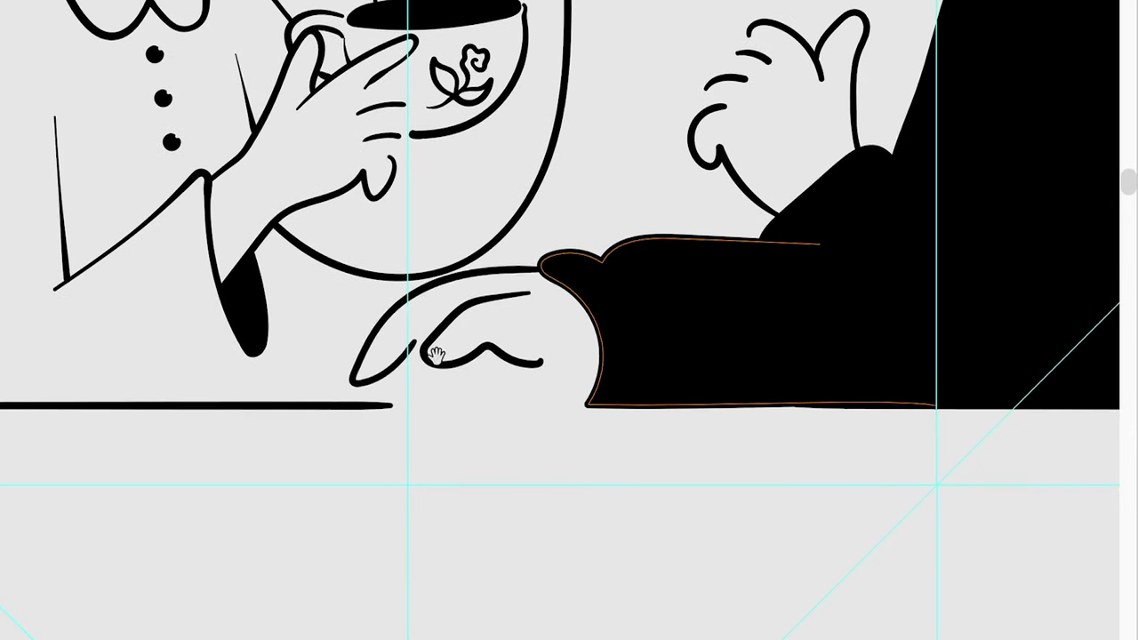
{"action": "scroll", "coordinate": [435, 355], "scroll_direction": "up", "scroll_amount": 2}
{"action": "left_click_drag", "start_coordinate": [360, 391], "coordinate": [464, 288]}
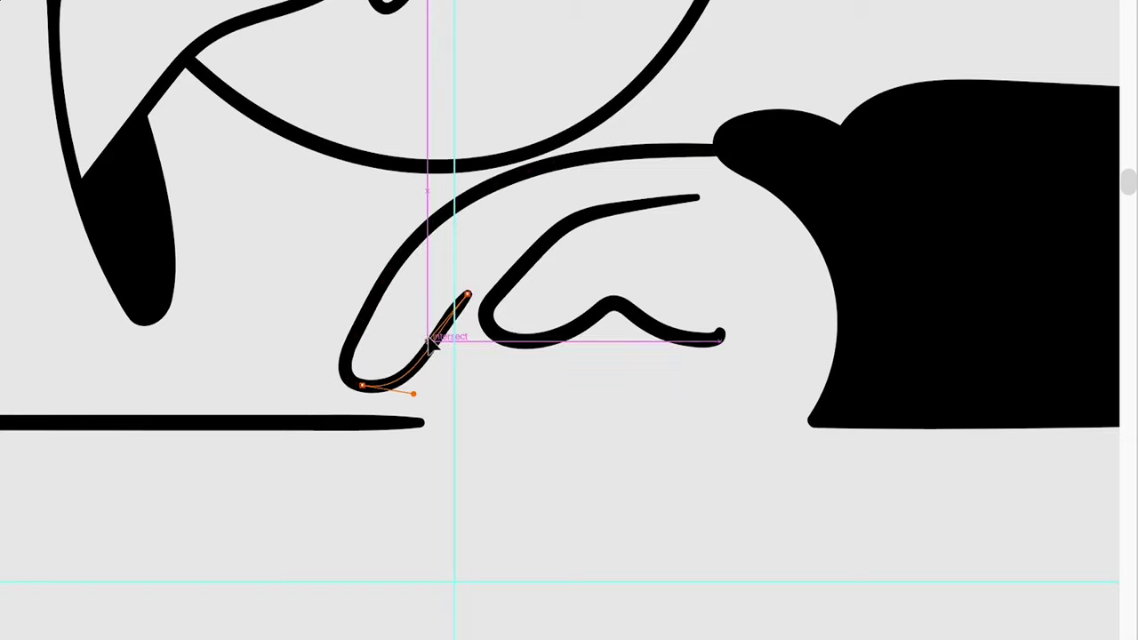
Resize the hand stroke to fit the sleeve.
{"action": "scroll", "coordinate": [468, 297], "scroll_direction": "down", "scroll_amount": 3}
{"action": "scroll", "coordinate": [515, 322], "scroll_direction": "up", "scroll_amount": 3}
{"action": "left_click", "coordinate": [480, 306]}
{"action": "left_click_drag", "start_coordinate": [468, 331], "coordinate": [561, 299]}
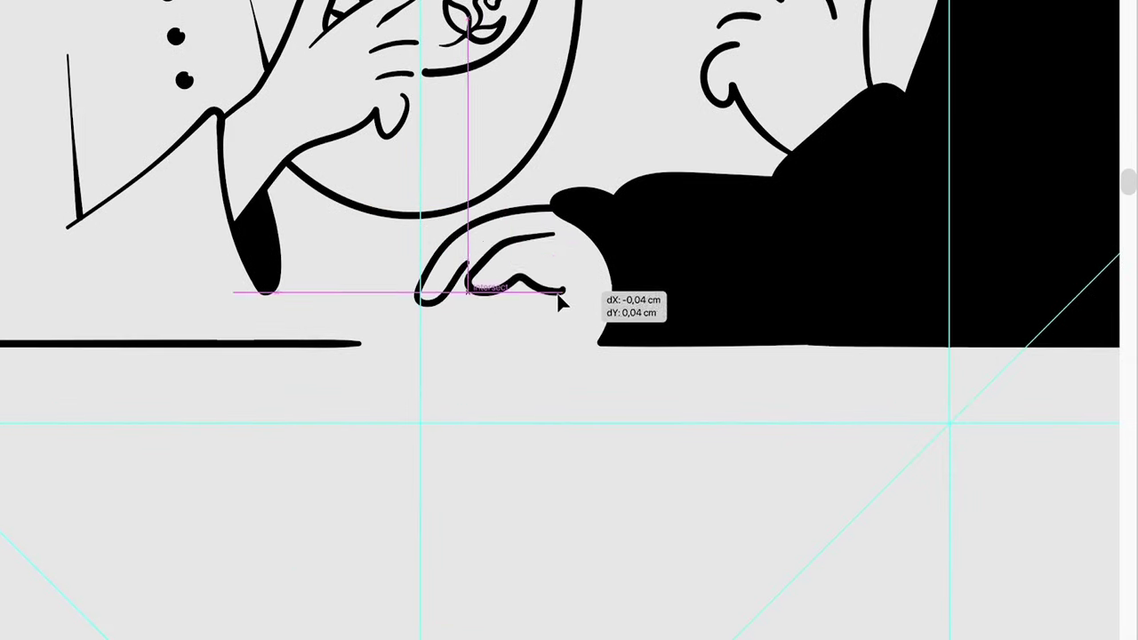
{"action": "scroll", "coordinate": [541, 267], "scroll_direction": "down", "scroll_amount": 3}
{"action": "scroll", "coordinate": [461, 364], "scroll_direction": "down", "scroll_amount": 2}
{"action": "scroll", "coordinate": [630, 495], "scroll_direction": "up", "scroll_amount": 5}
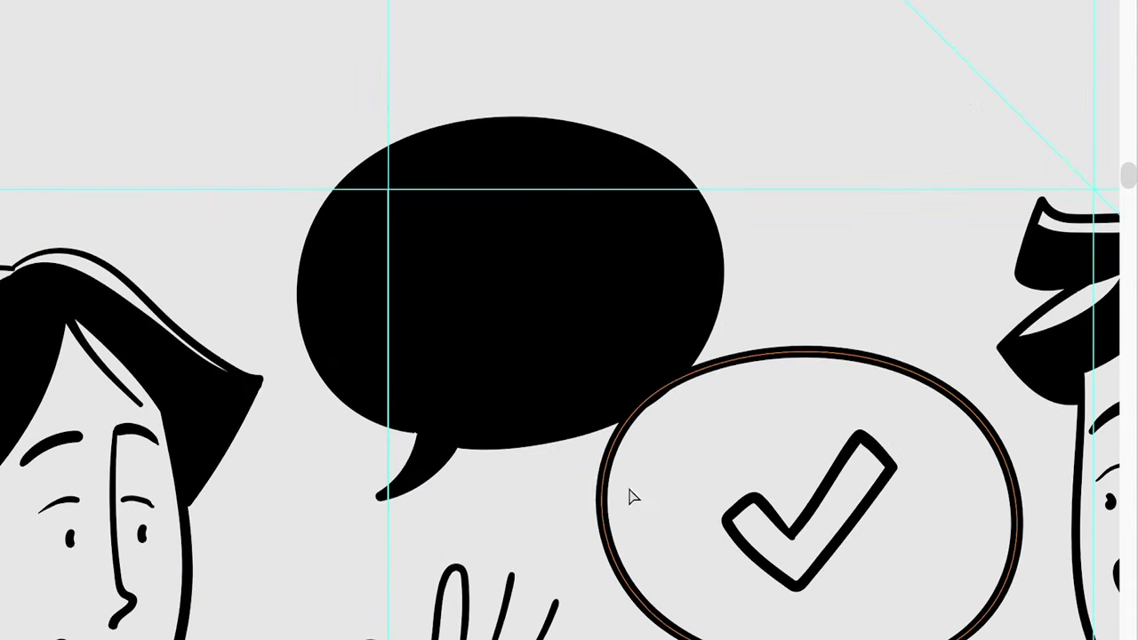
{"action": "scroll", "coordinate": [574, 244], "scroll_direction": "up", "scroll_amount": 3}
Draw a heart, move it into the black speech bubble, and fill it white.
{"action": "left_click_drag", "start_coordinate": [647, 307], "coordinate": [657, 134]}
{"action": "left_click_drag", "start_coordinate": [763, 242], "coordinate": [647, 312]}
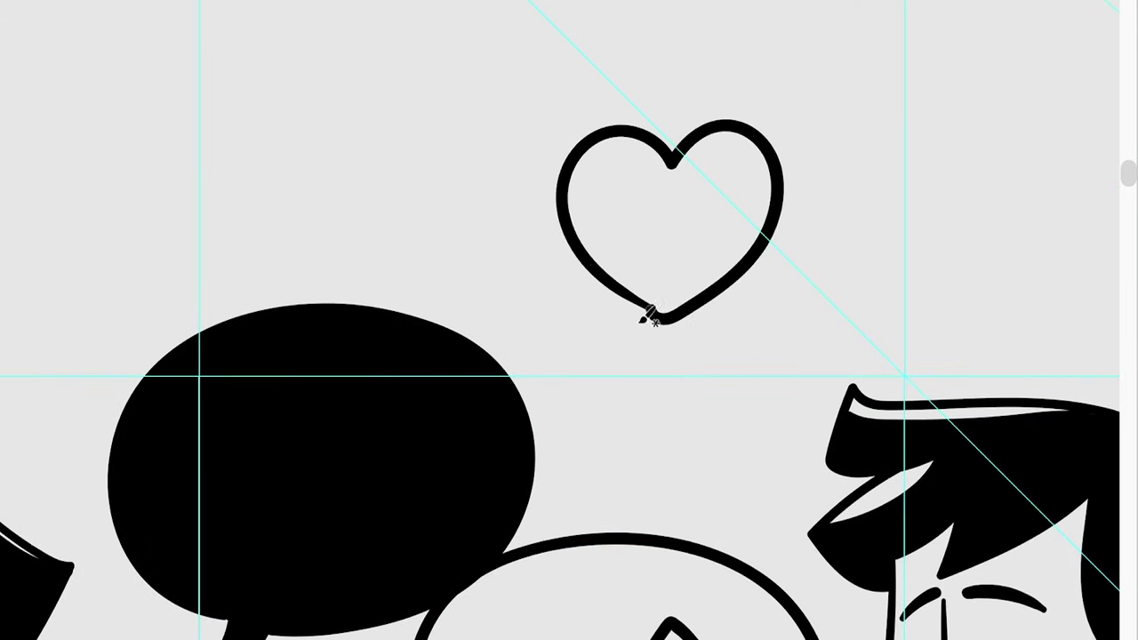
{"action": "scroll", "coordinate": [648, 312], "scroll_direction": "down", "scroll_amount": 3}
{"action": "left_click_drag", "start_coordinate": [600, 265], "coordinate": [425, 392]}
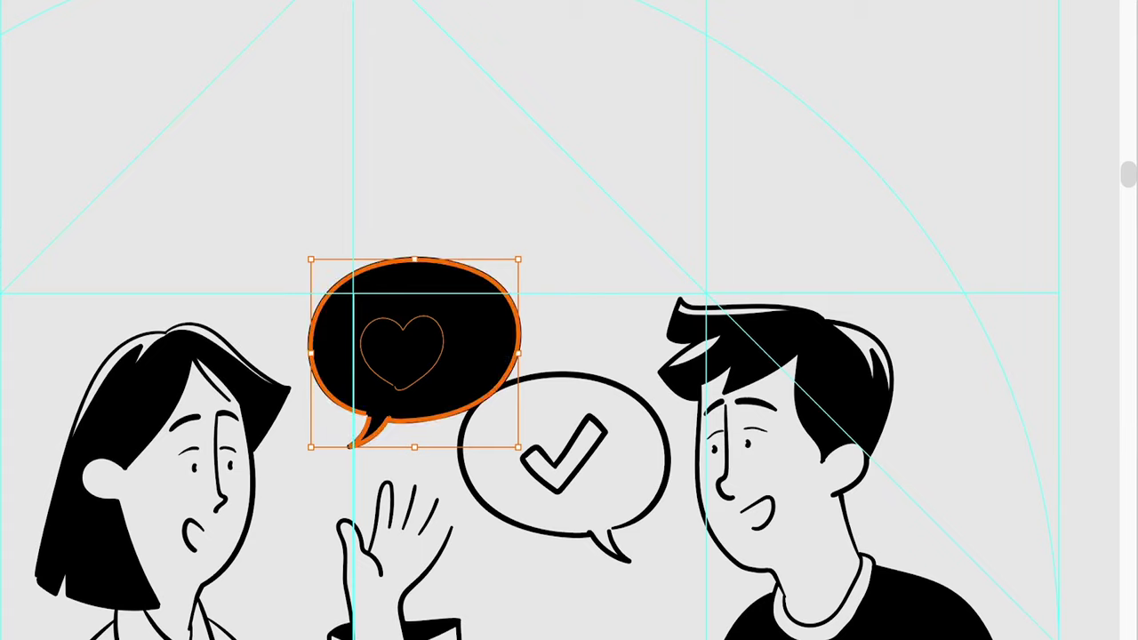
{"action": "scroll", "coordinate": [497, 337], "scroll_direction": "up", "scroll_amount": 3}
{"action": "key", "text": "shift+x"}
{"action": "scroll", "coordinate": [482, 361], "scroll_direction": "down", "scroll_amount": 5}
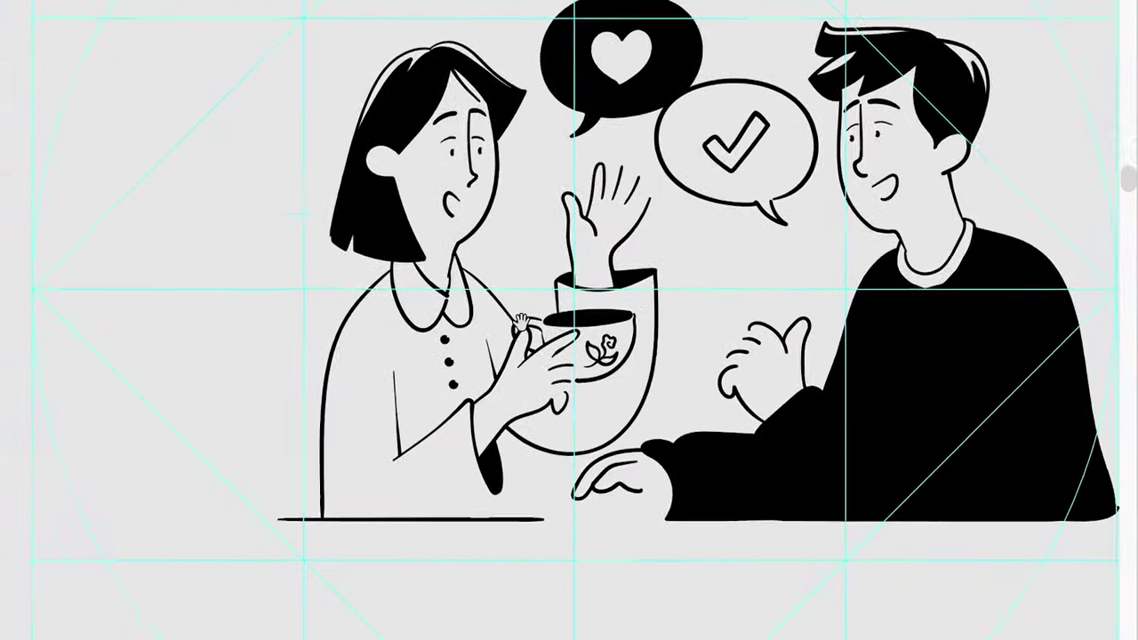
{"action": "scroll", "coordinate": [622, 294], "scroll_direction": "up", "scroll_amount": 3}
{"action": "scroll", "coordinate": [622, 294], "scroll_direction": "up", "scroll_amount": 4}
Adjust an anchor on the hand stroke, then brush fingers beneath the resting hand.
{"action": "key", "text": "a"}
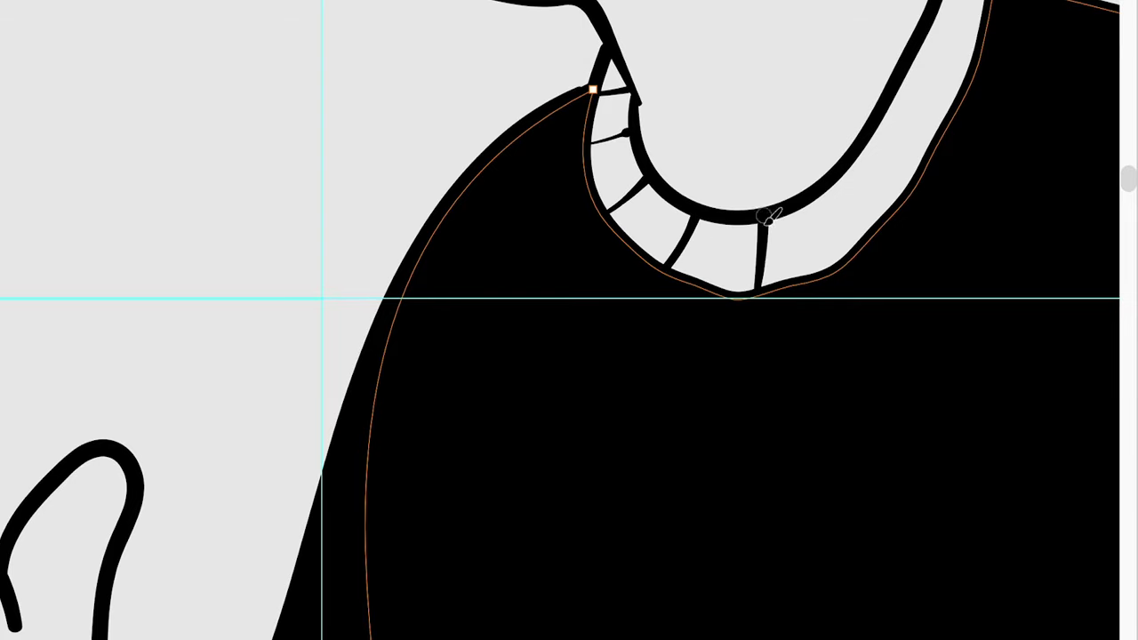
{"action": "scroll", "coordinate": [543, 350], "scroll_direction": "down", "scroll_amount": 2}
{"action": "scroll", "coordinate": [507, 317], "scroll_direction": "down", "scroll_amount": 3}
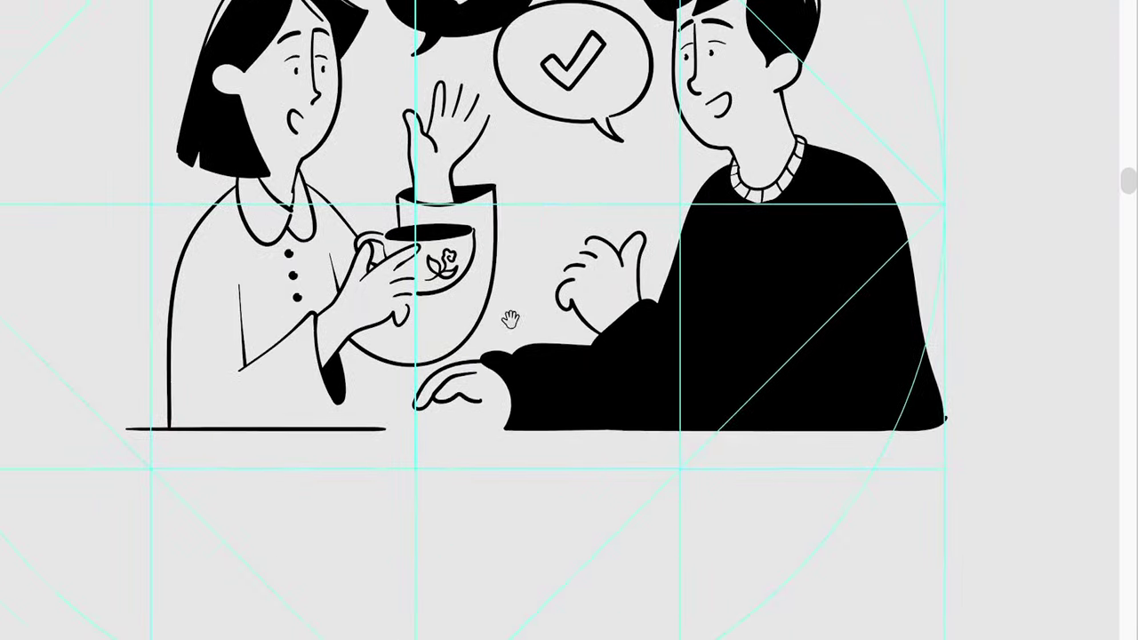
{"action": "scroll", "coordinate": [609, 258], "scroll_direction": "up", "scroll_amount": 8}
{"action": "left_click", "coordinate": [629, 219]}
{"action": "left_click_drag", "start_coordinate": [660, 155], "coordinate": [690, 111]}
{"action": "key", "text": "b"}
{"action": "scroll", "coordinate": [622, 267], "scroll_direction": "right", "scroll_amount": 2}
{"action": "mouse_move", "coordinate": [522, 169]}
{"action": "left_mouse_down"}
{"action": "mouse_move", "coordinate": [655, 226]}
{"action": "mouse_move", "coordinate": [823, 208]}
{"action": "left_mouse_up"}
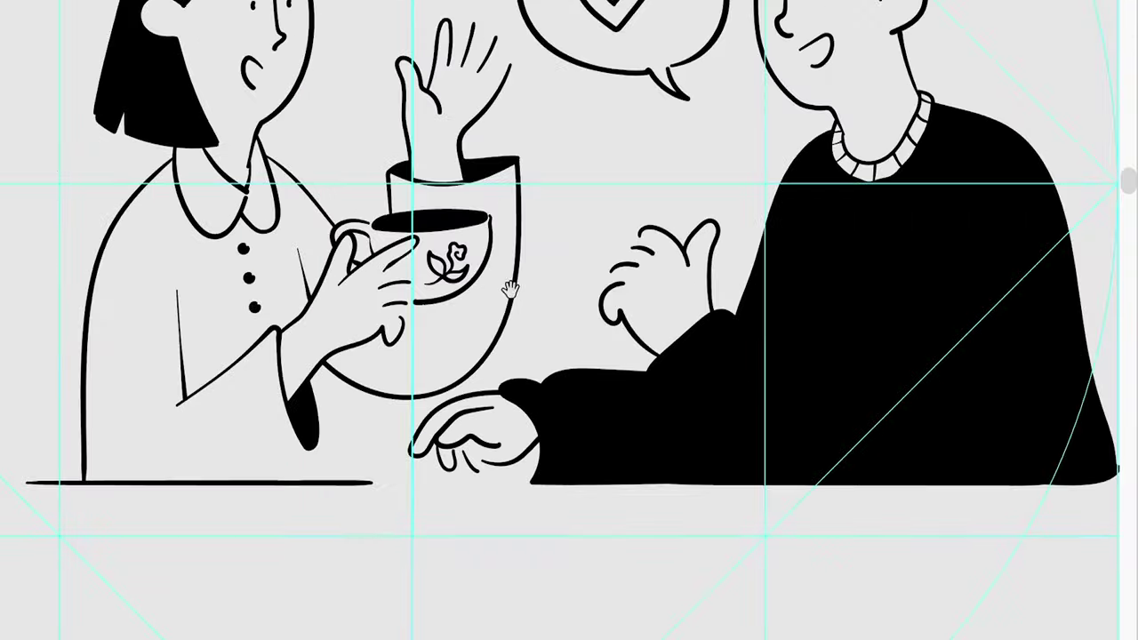
{"action": "scroll", "coordinate": [511, 289], "scroll_direction": "up", "scroll_amount": 5}
{"action": "scroll", "coordinate": [498, 543], "scroll_direction": "down", "scroll_amount": 2}
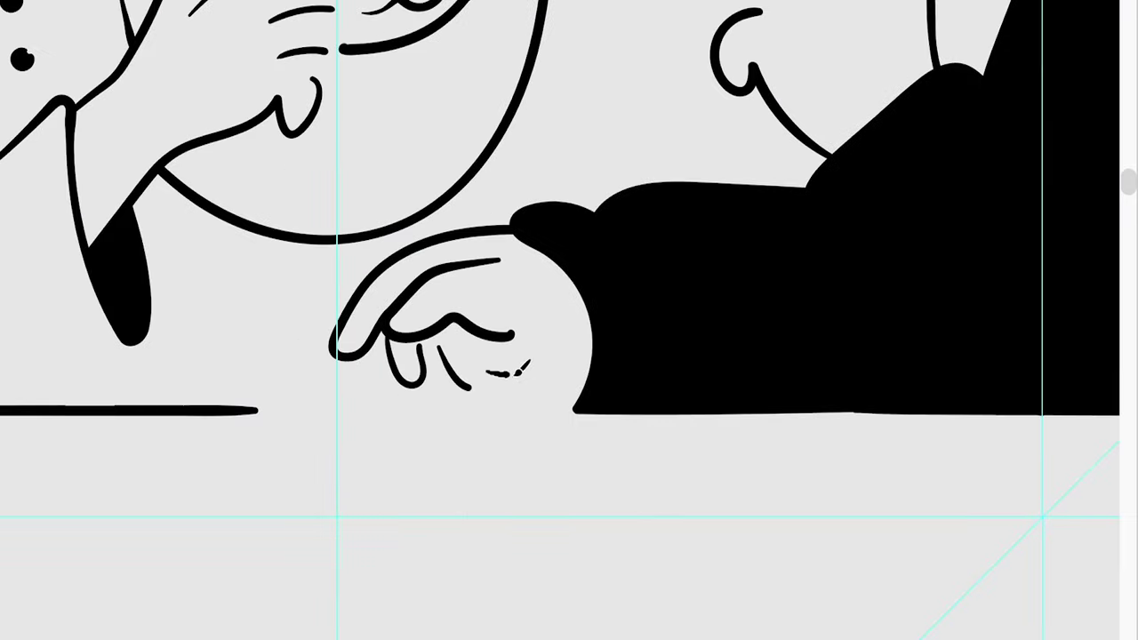
Tilt the hand alone within its group to 346.61 degrees.
{"action": "left_click", "coordinate": [551, 294]}
{"action": "double_click", "coordinate": [582, 355]}
{"action": "left_click_drag", "start_coordinate": [610, 368], "coordinate": [584, 391]}
{"action": "scroll", "coordinate": [617, 223], "scroll_direction": "down", "scroll_amount": 3}
{"action": "scroll", "coordinate": [485, 373], "scroll_direction": "down", "scroll_amount": 1}
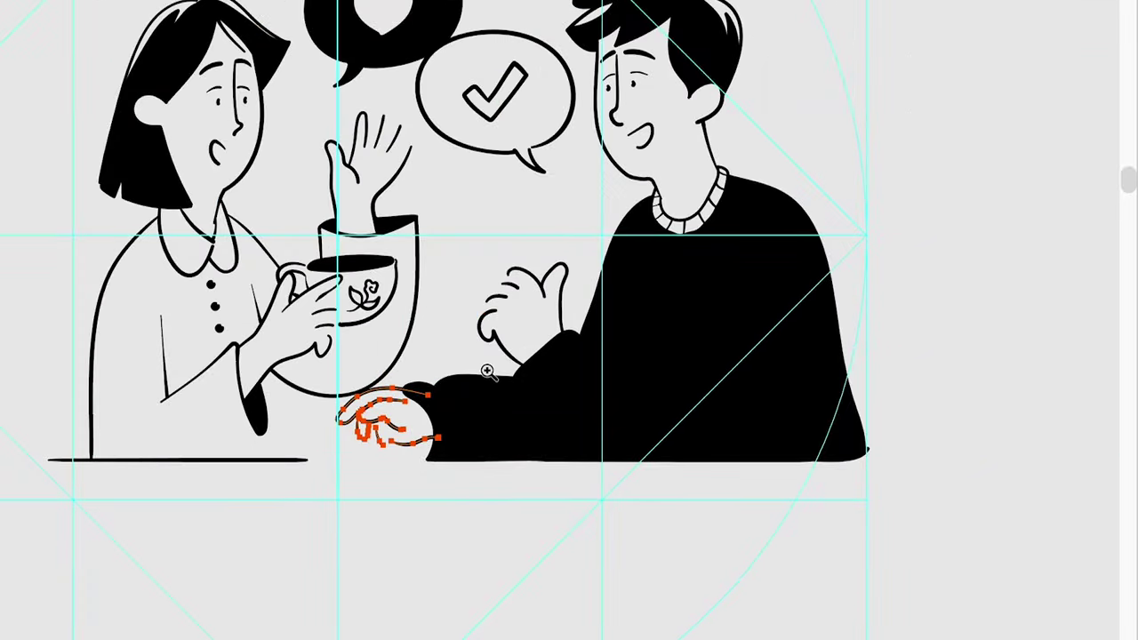
{"action": "scroll", "coordinate": [485, 373], "scroll_direction": "up", "scroll_amount": 2}
{"action": "scroll", "coordinate": [491, 310], "scroll_direction": "up", "scroll_amount": 3}
{"action": "scroll", "coordinate": [491, 309], "scroll_direction": "down", "scroll_amount": 1}
{"action": "scroll", "coordinate": [444, 373], "scroll_direction": "down", "scroll_amount": 2}
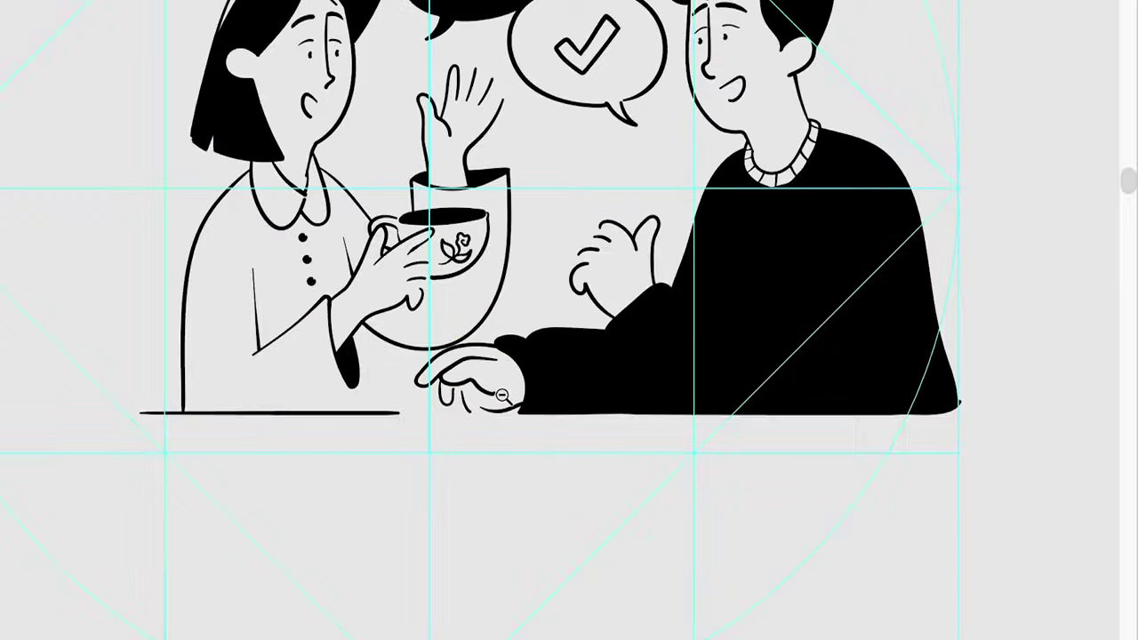
{"action": "scroll", "coordinate": [497, 337], "scroll_direction": "down", "scroll_amount": 2}
{"action": "scroll", "coordinate": [508, 317], "scroll_direction": "up", "scroll_amount": 5}
{"action": "scroll", "coordinate": [622, 346], "scroll_direction": "up", "scroll_amount": 1}
Nudge a sleeve node to meet the hand and pull the hand's bottom stroke into the sleeve.
{"action": "left_click", "coordinate": [684, 346]}
{"action": "left_click_drag", "start_coordinate": [683, 345], "coordinate": [723, 337]}
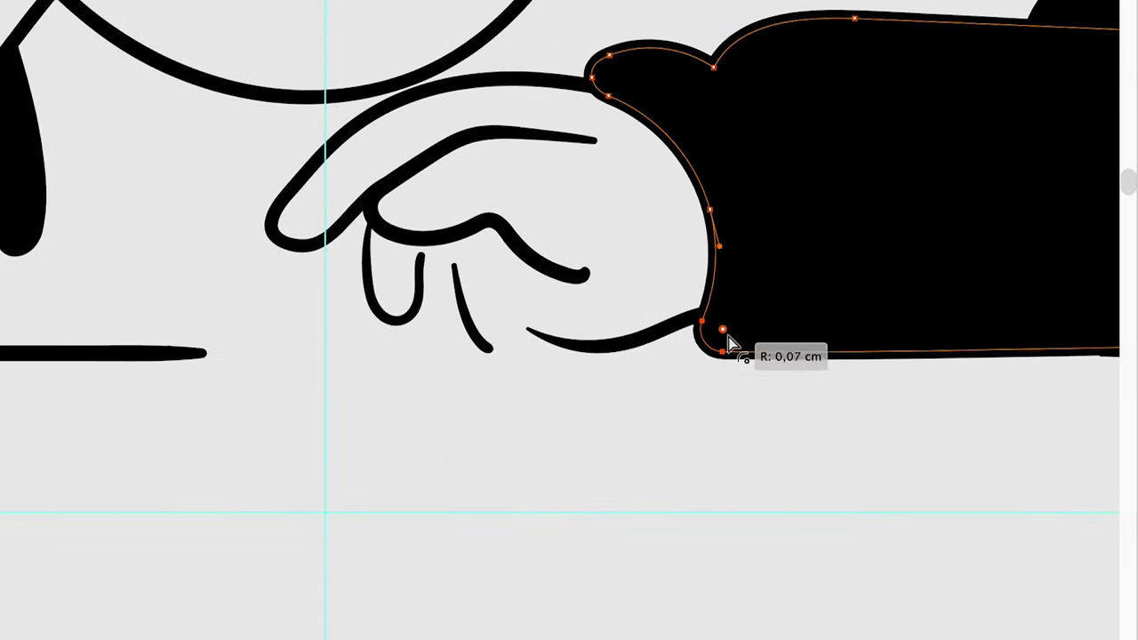
{"action": "scroll", "coordinate": [622, 347], "scroll_direction": "down", "scroll_amount": 3}
{"action": "scroll", "coordinate": [514, 353], "scroll_direction": "up", "scroll_amount": 3}
{"action": "scroll", "coordinate": [513, 354], "scroll_direction": "up", "scroll_amount": 3}
{"action": "left_click_drag", "start_coordinate": [514, 353], "coordinate": [609, 262]}
{"action": "left_click_drag", "start_coordinate": [617, 302], "coordinate": [516, 317]}
{"action": "scroll", "coordinate": [509, 249], "scroll_direction": "down", "scroll_amount": 1}
{"action": "scroll", "coordinate": [510, 250], "scroll_direction": "down", "scroll_amount": 2}
{"action": "scroll", "coordinate": [534, 318], "scroll_direction": "up", "scroll_amount": 1}
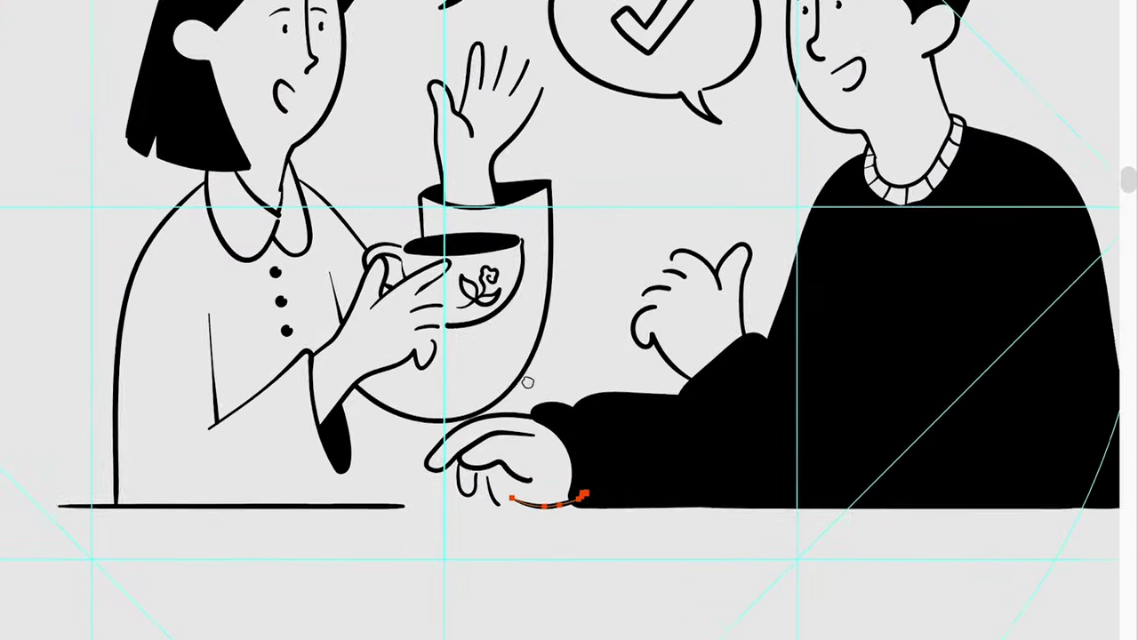
{"action": "scroll", "coordinate": [498, 498], "scroll_direction": "up", "scroll_amount": 2}
{"action": "scroll", "coordinate": [552, 217], "scroll_direction": "down", "scroll_amount": 2}
{"action": "scroll", "coordinate": [552, 218], "scroll_direction": "down", "scroll_amount": 2}
{"action": "scroll", "coordinate": [521, 330], "scroll_direction": "down", "scroll_amount": 1}
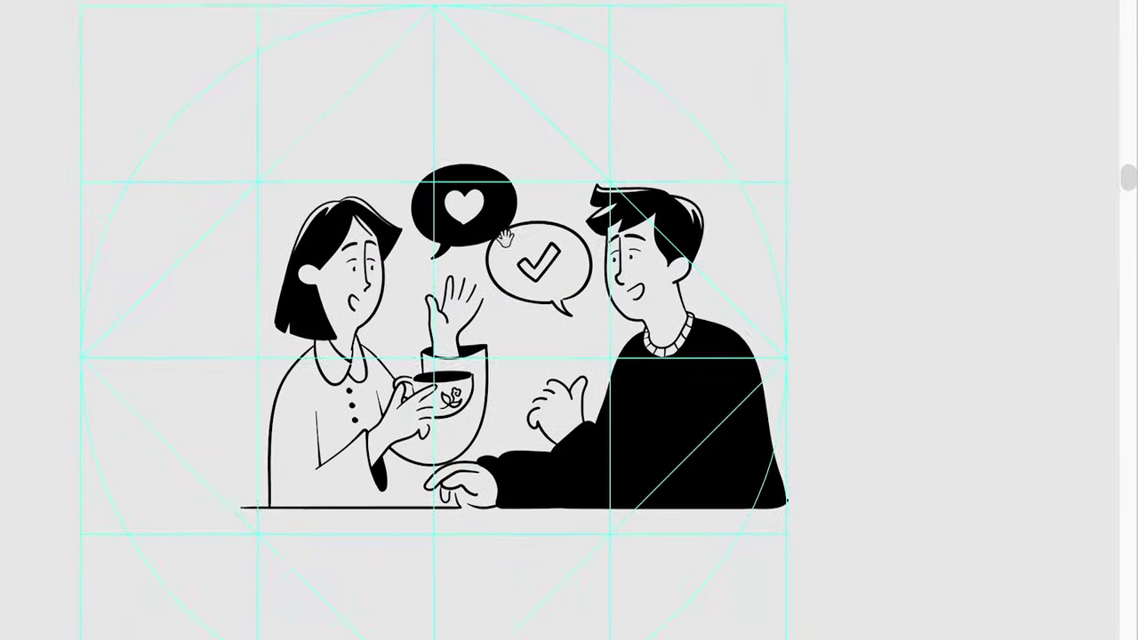